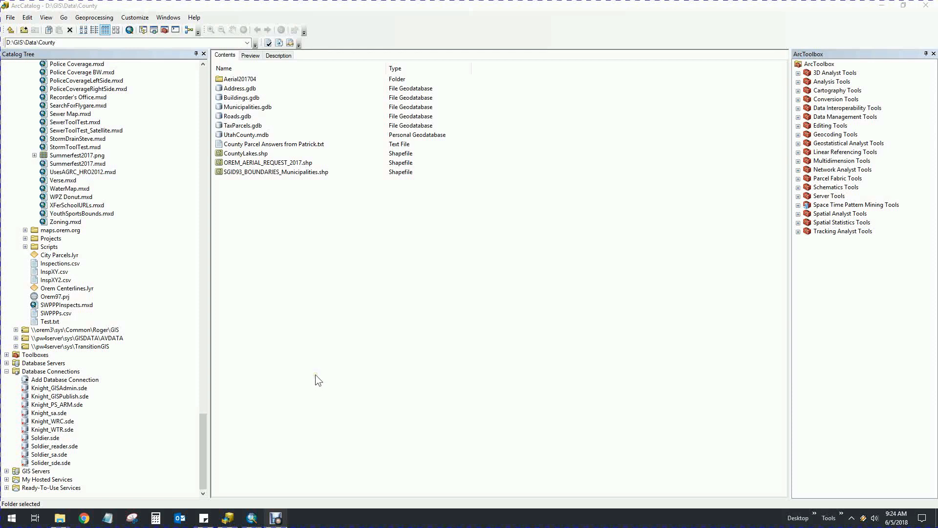
List the feature datasets, feature classes and tables in the Soldier.sde connection
left_click(41, 439)
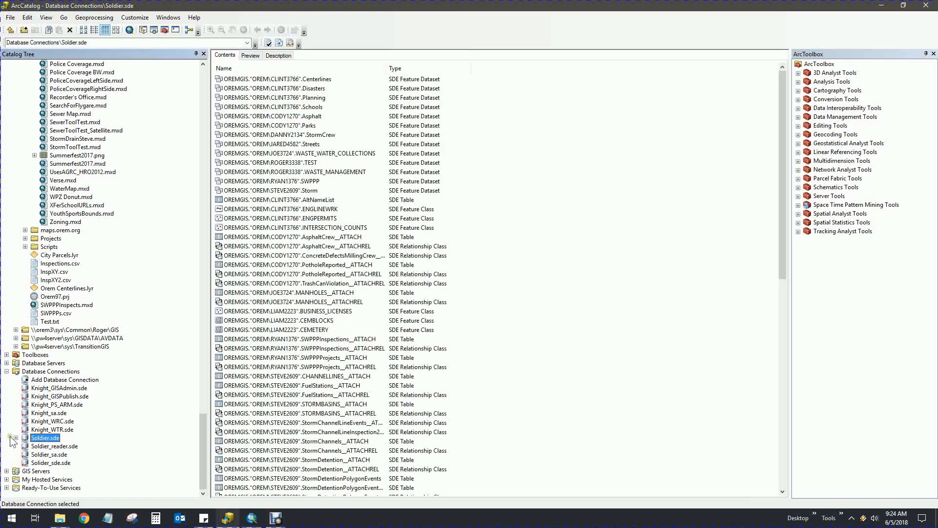
right_click(48, 440)
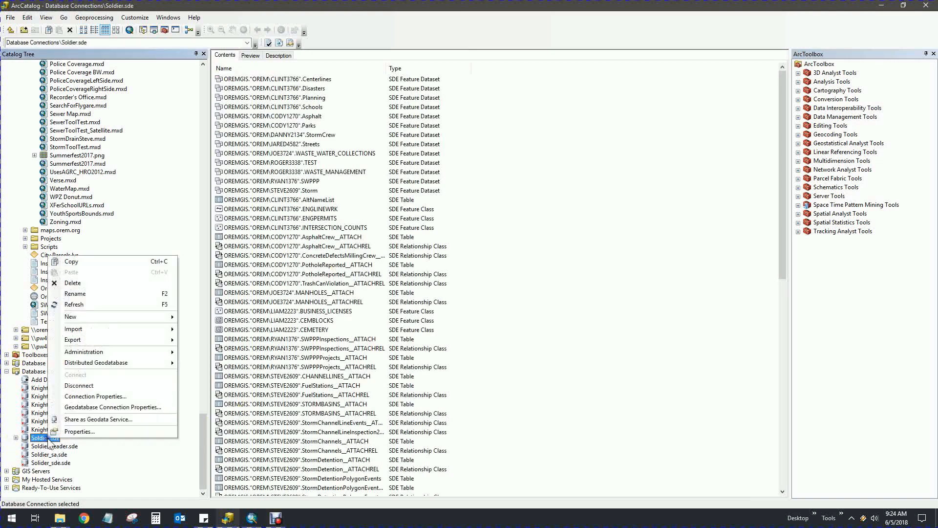
left_click(77, 434)
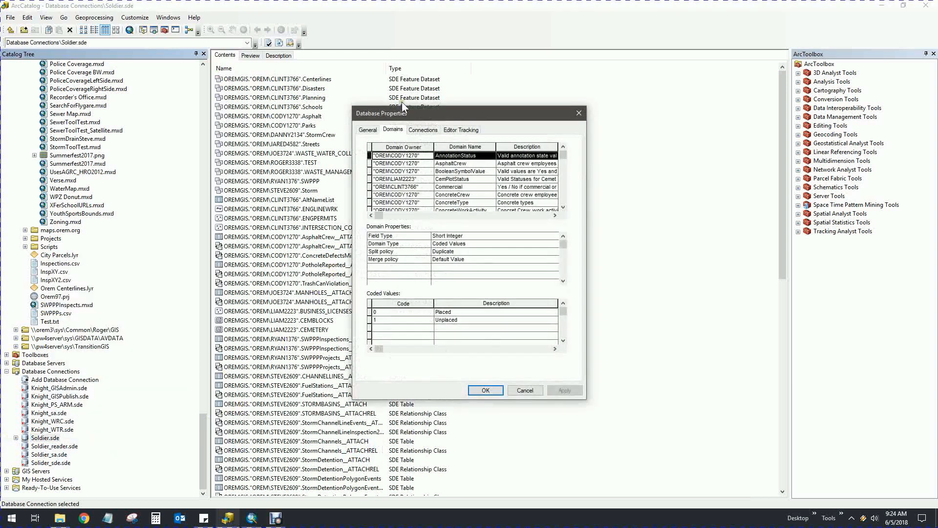
left_click(363, 130)
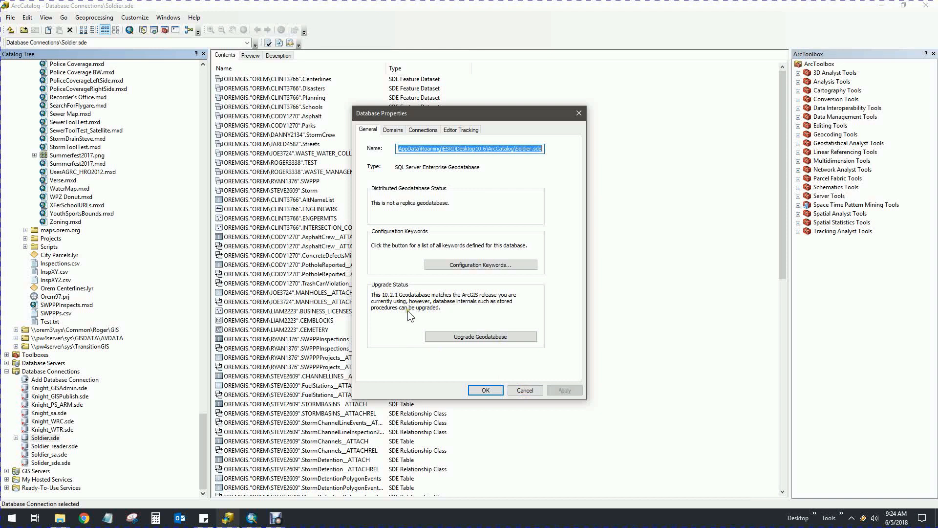
left_click(521, 389)
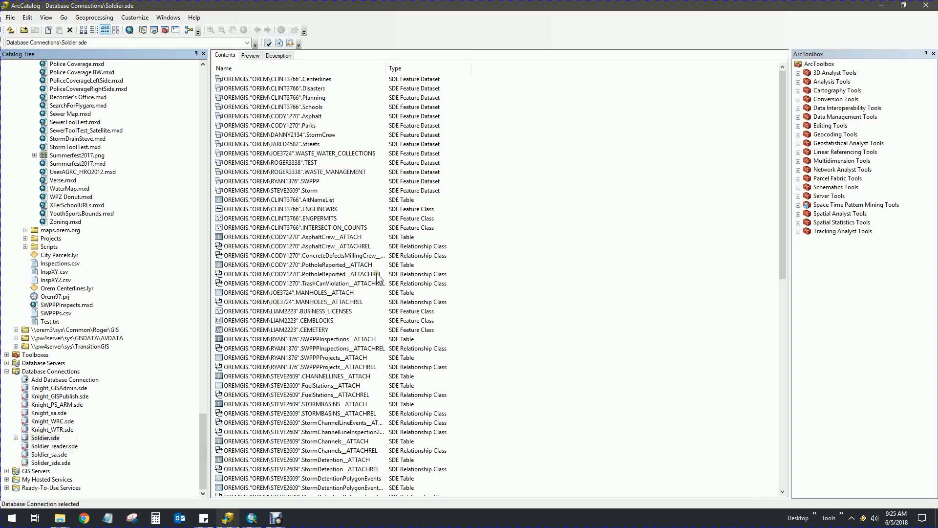
left_click(280, 172)
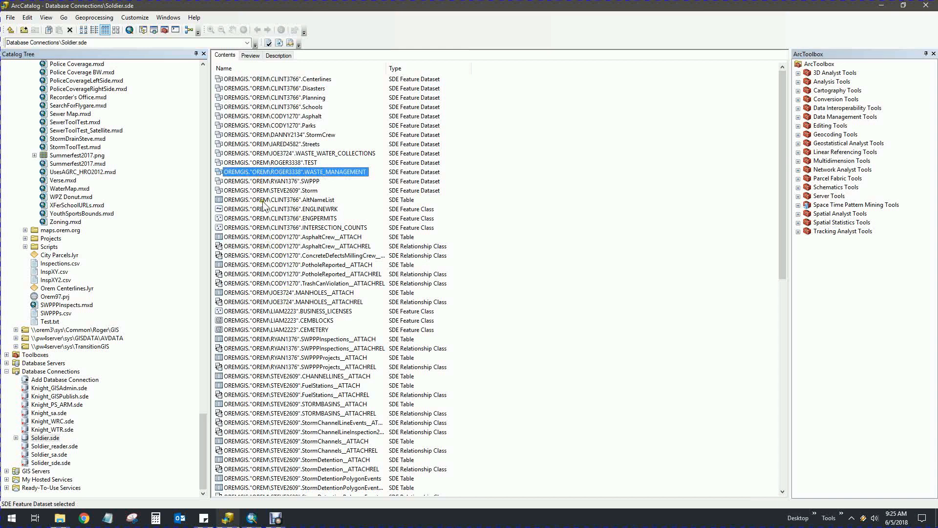
left_click(313, 276)
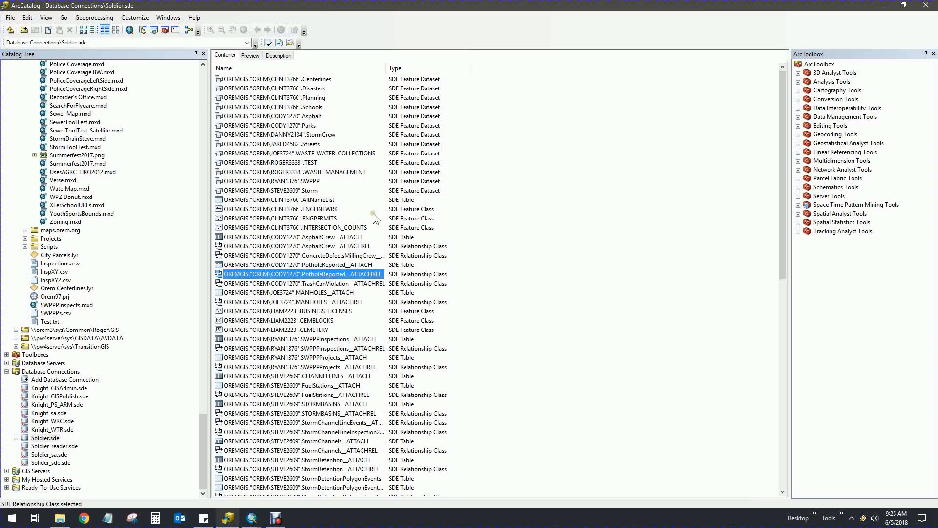
left_click(299, 154)
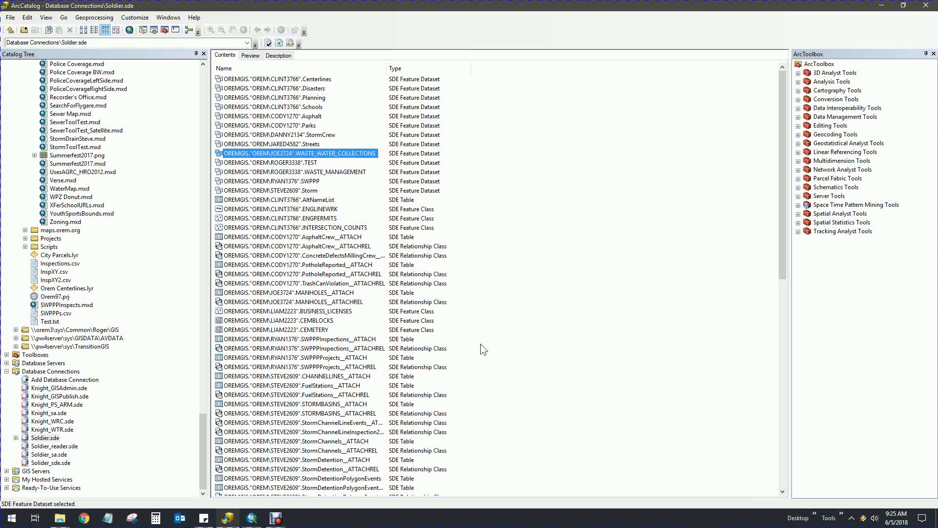
left_click(293, 171)
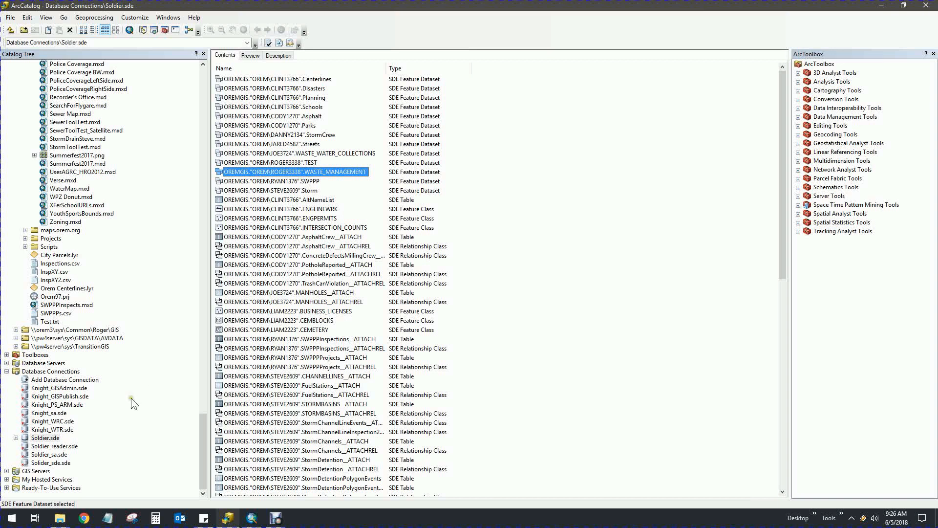
Start a new SQL Server connection to OREM-SQL\OREMSQL using database authentication
left_click(67, 381)
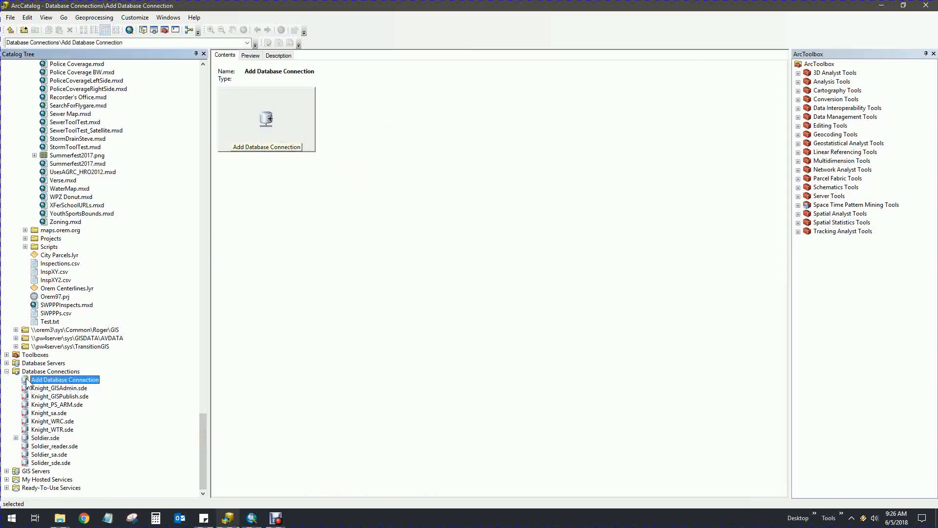
double_click(27, 381)
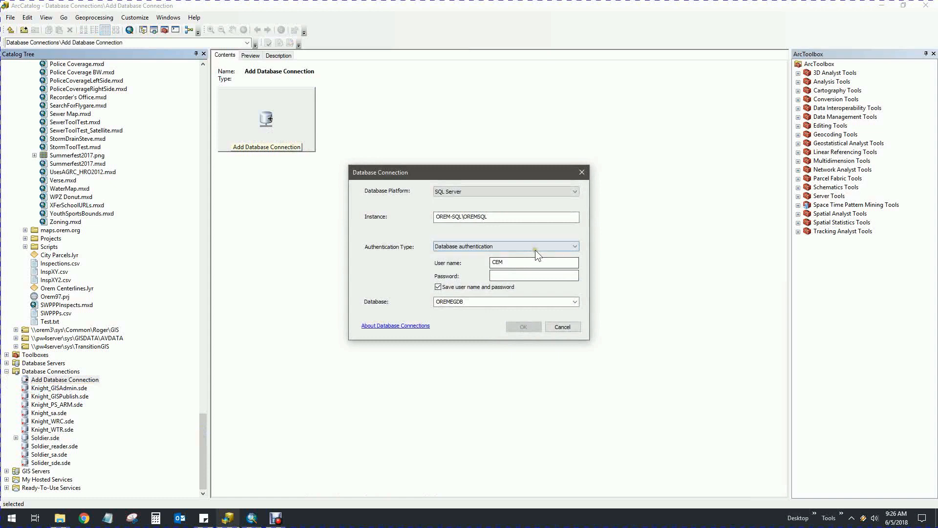
left_click(522, 261)
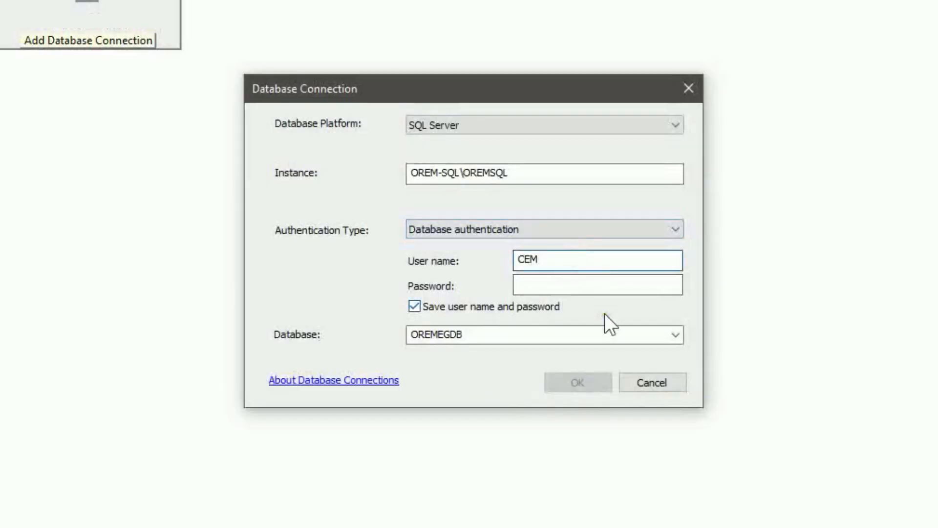
left_click(557, 283)
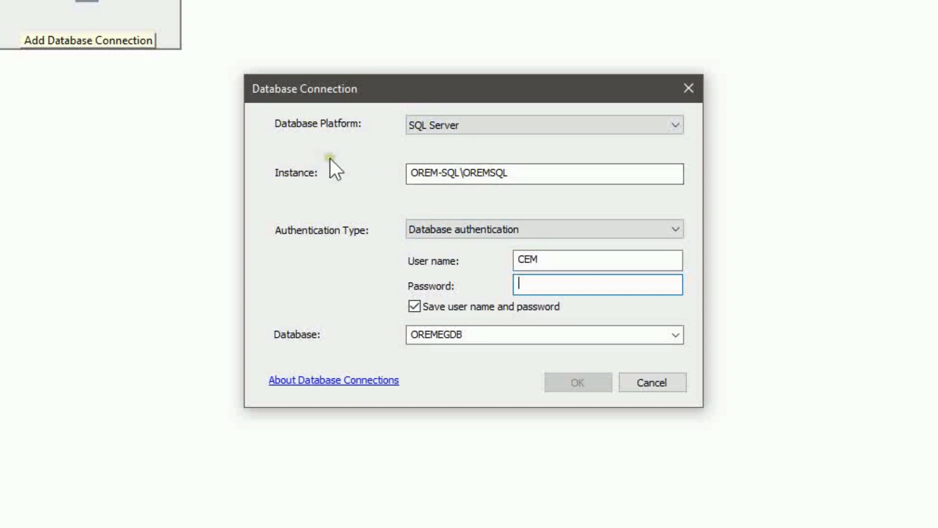
left_click(459, 229)
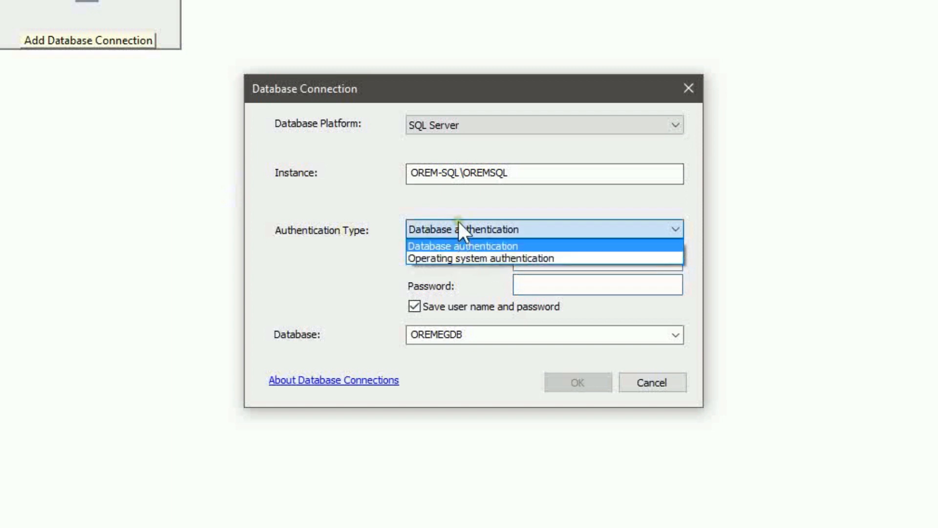
left_click(462, 222)
Enter the connection password and choose OREMEGDB as the database
left_click(586, 284)
type("••••••")
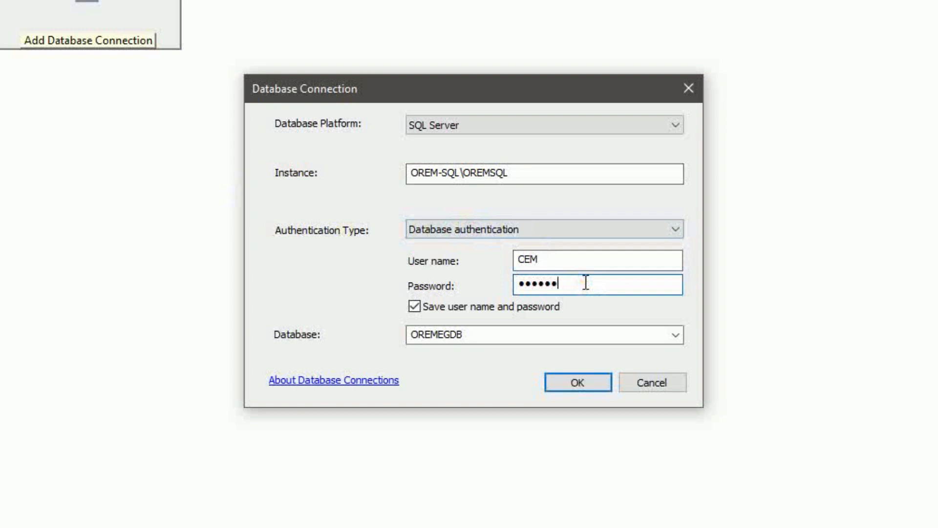
type("•••••")
left_click(675, 335)
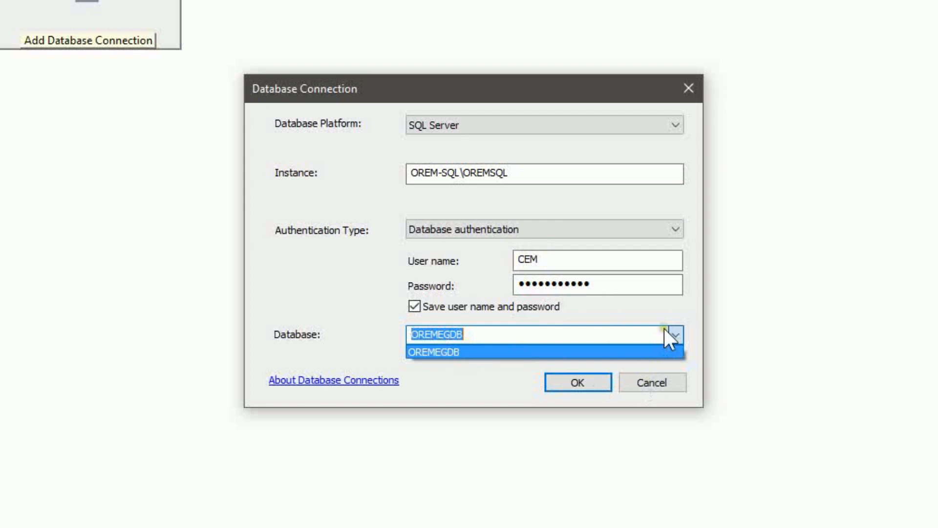
left_click(675, 335)
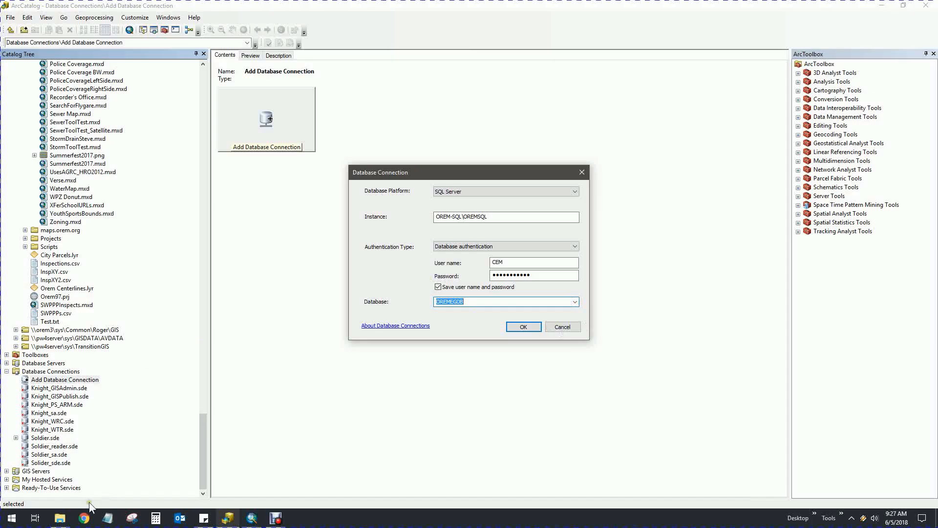
right_click(60, 518)
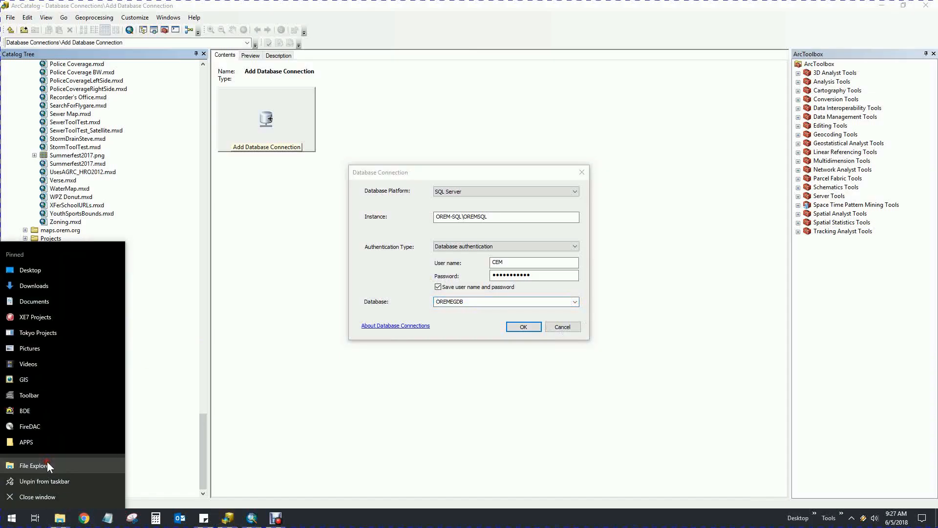
Open File Explorer at \\pw4server\sys\dataproc\apps\arcgis
left_click(35, 465)
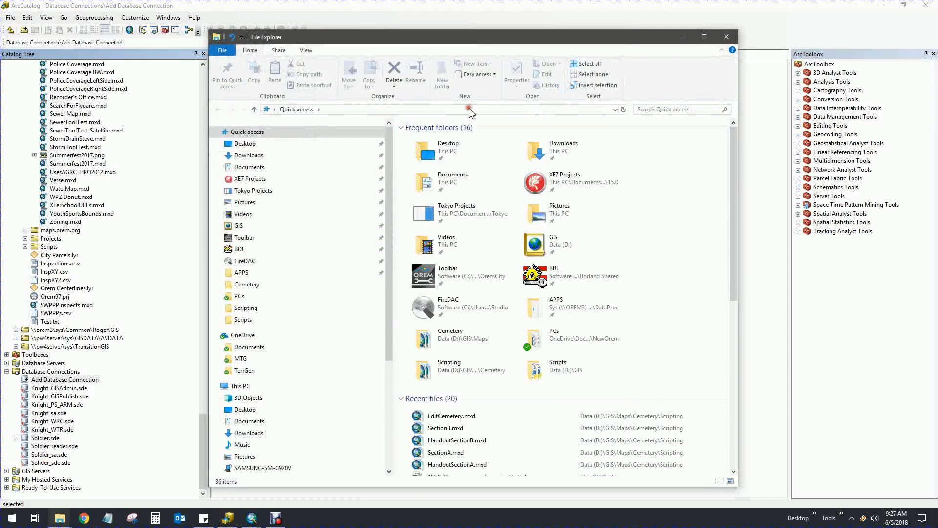
left_click(468, 108)
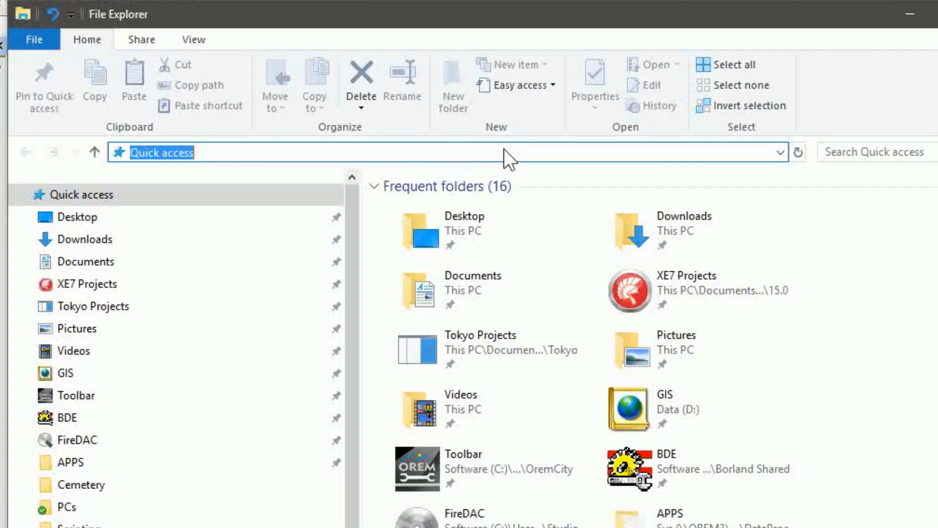
type("\\\\")
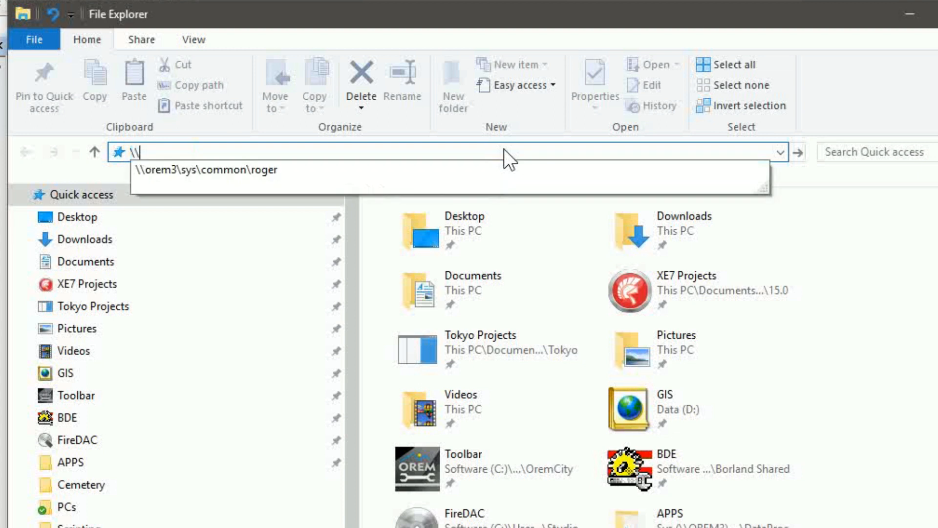
type("pw4server\\sys")
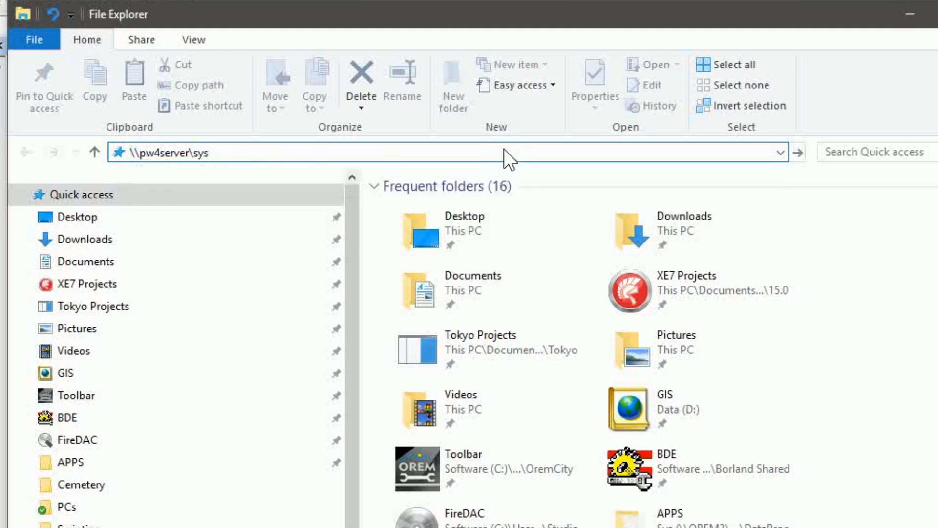
type("\\")
type("dataproc\\app")
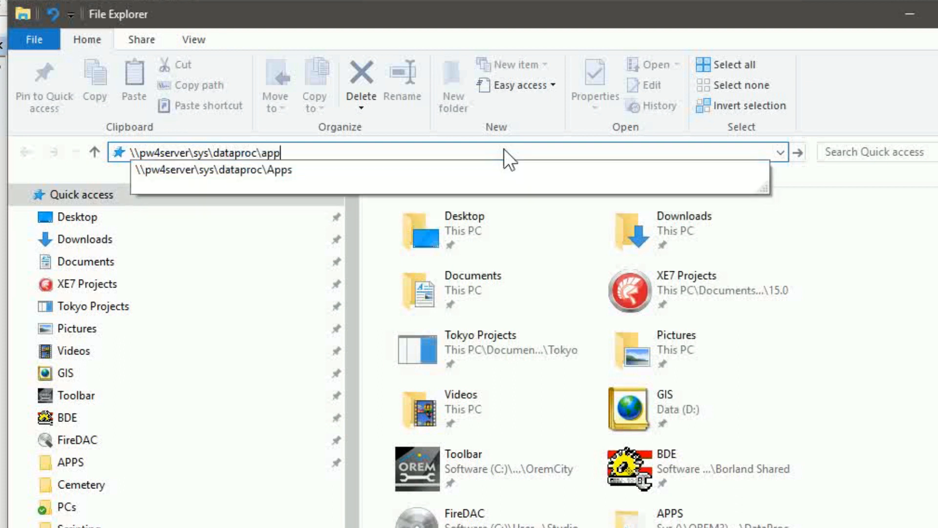
type("s\\")
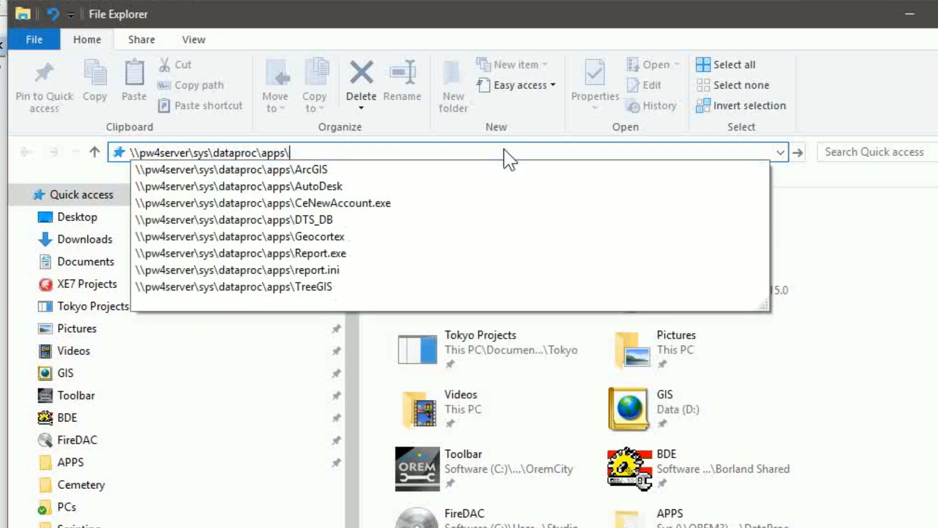
type("arcgis")
key("Return")
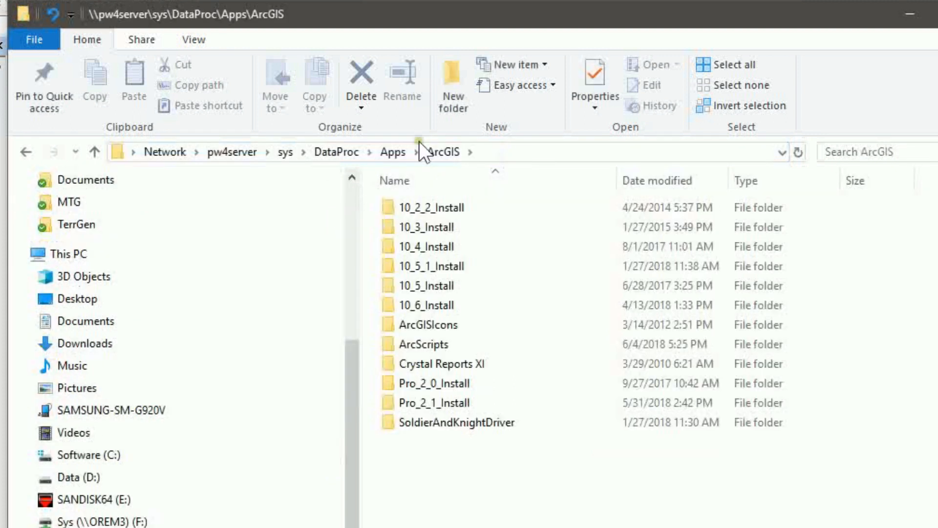
Open the SoldierAndKnightDriver folder and select the SQL Server 2012 Native Client installer
left_click(405, 420)
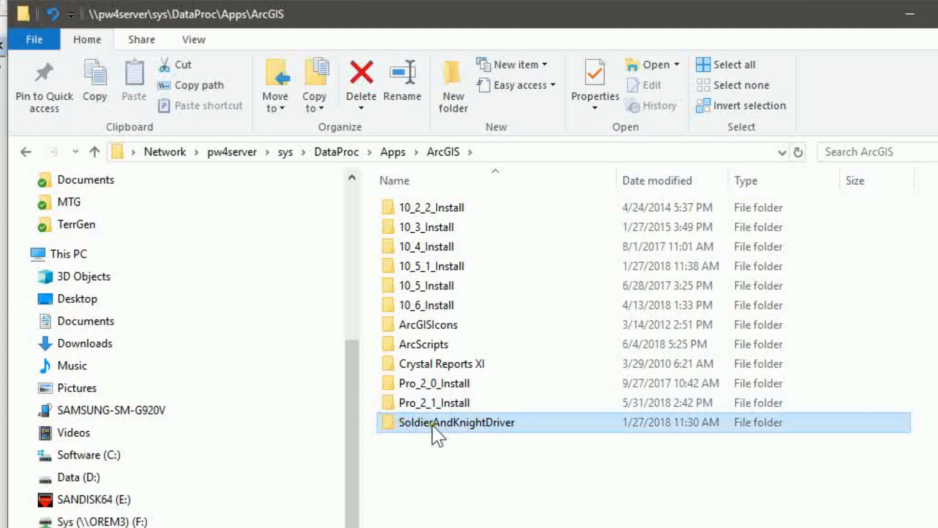
double_click(395, 421)
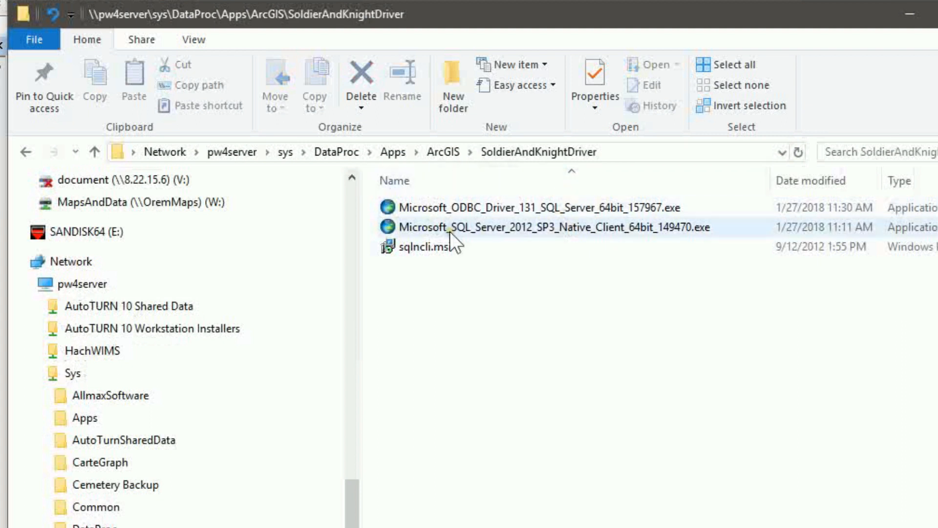
left_click(411, 227)
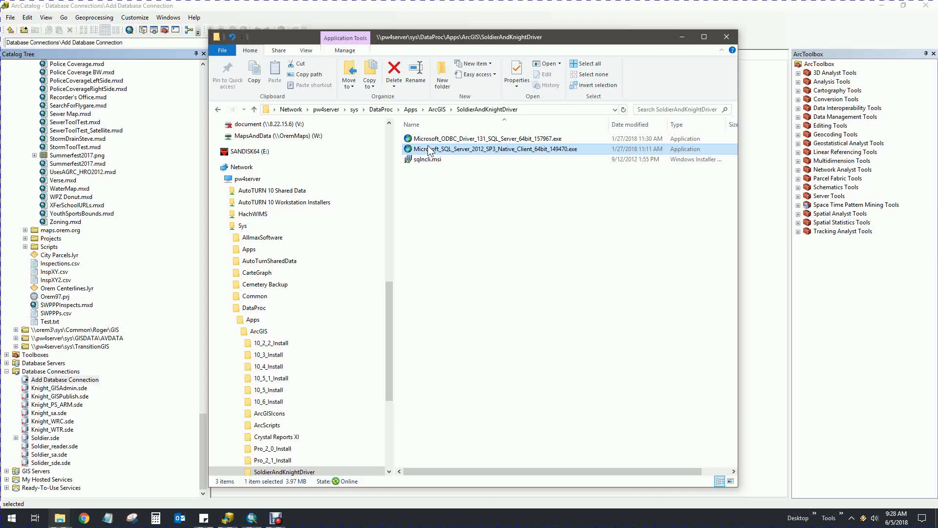
Save the new connection and rename it Knight_CEM.sde
left_click(681, 37)
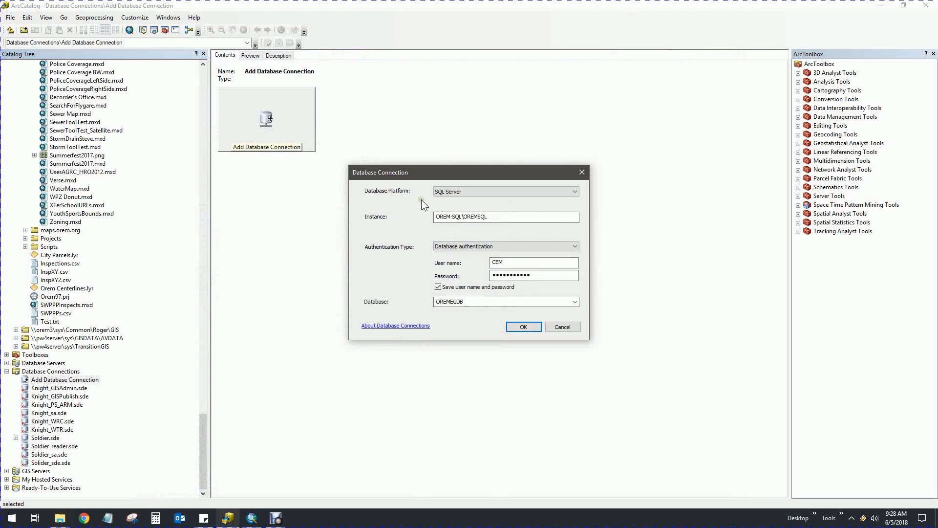
left_click(519, 326)
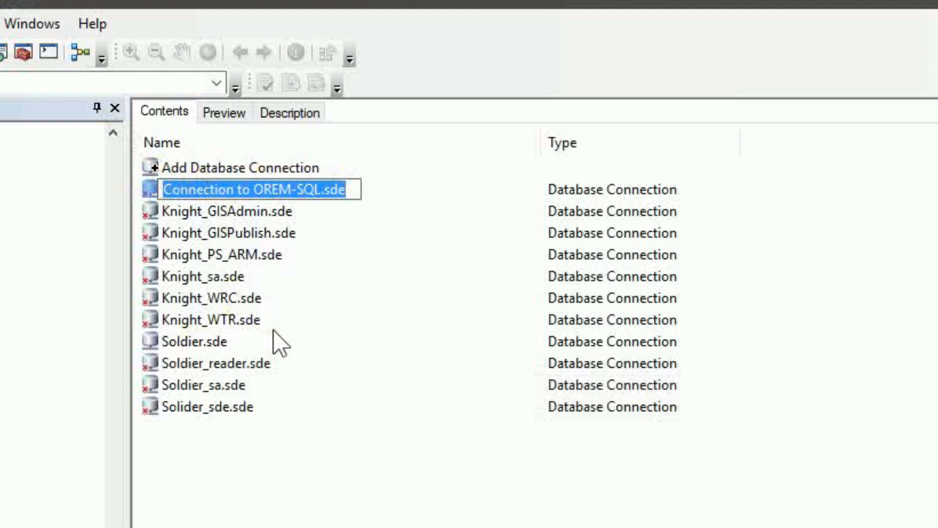
type("Knight")
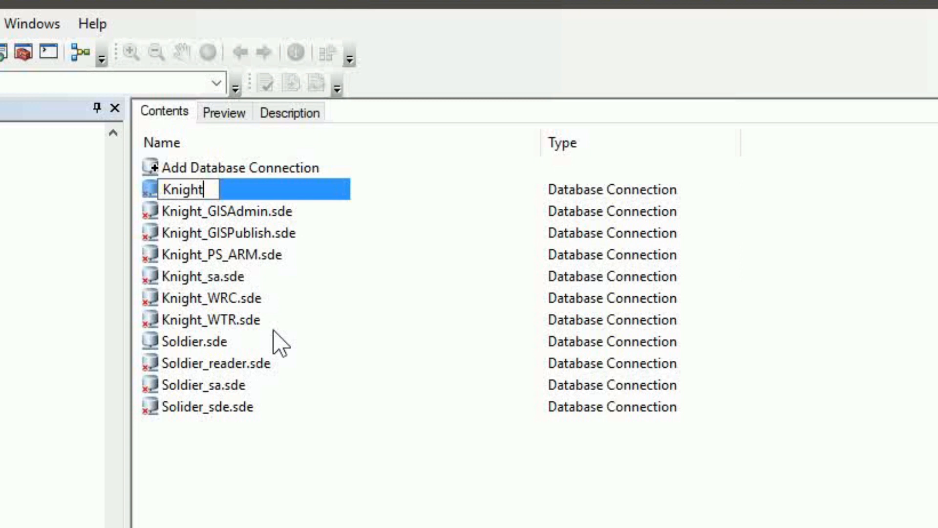
type("_CEM")
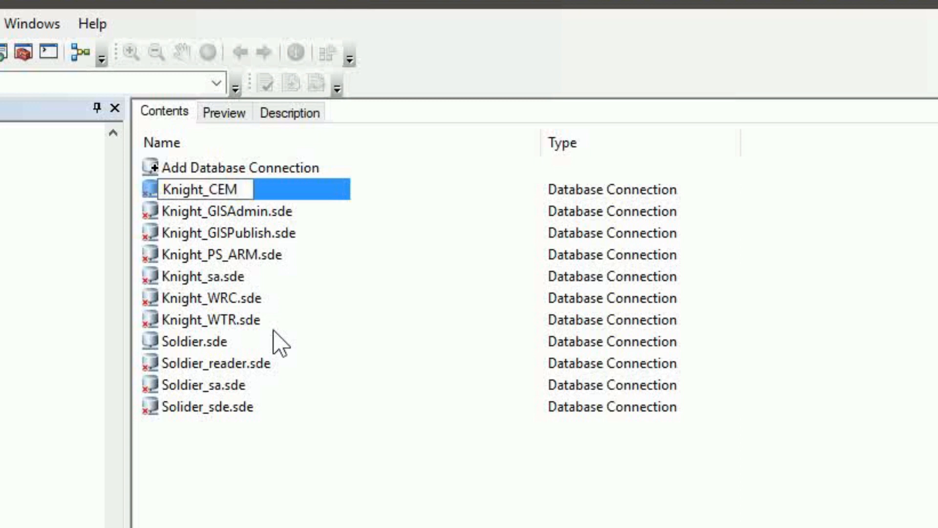
key("Return")
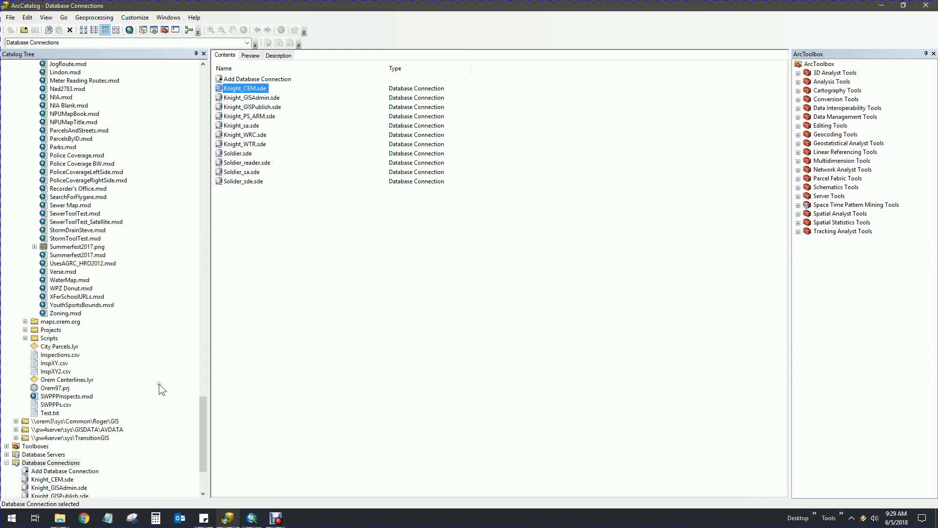
Expand Knight_CEM.sde to list its aerial rasters, GISADMIN feature classes and relationship class
left_click_drag(203, 414, 203, 433)
left_click(33, 378)
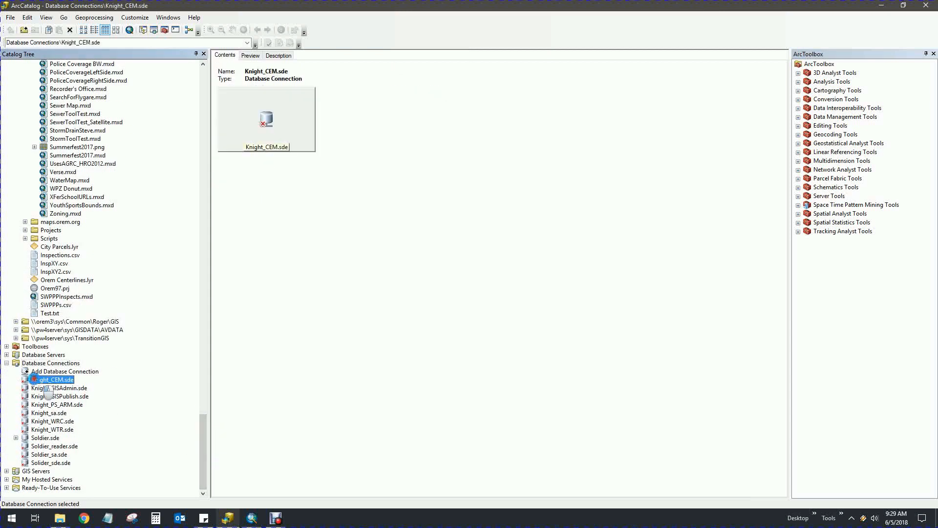
left_click(16, 379)
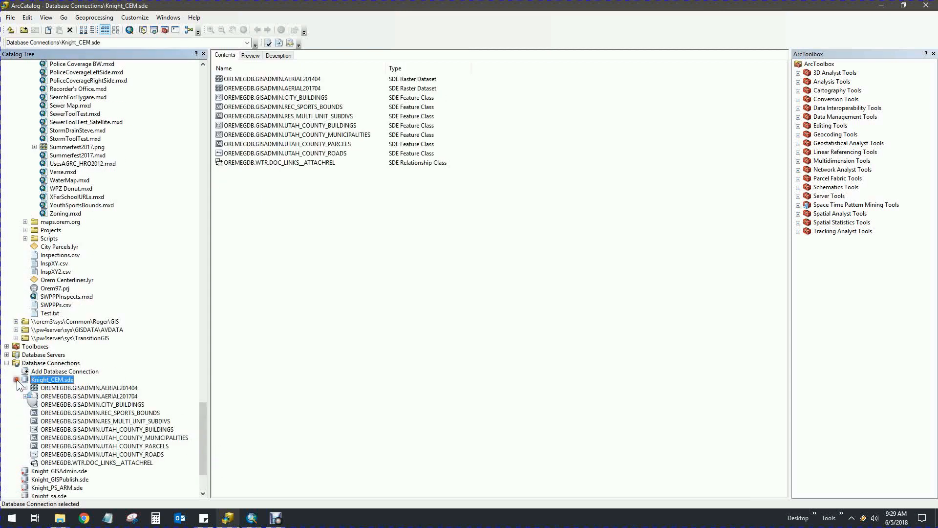
left_click_drag(204, 426, 203, 439)
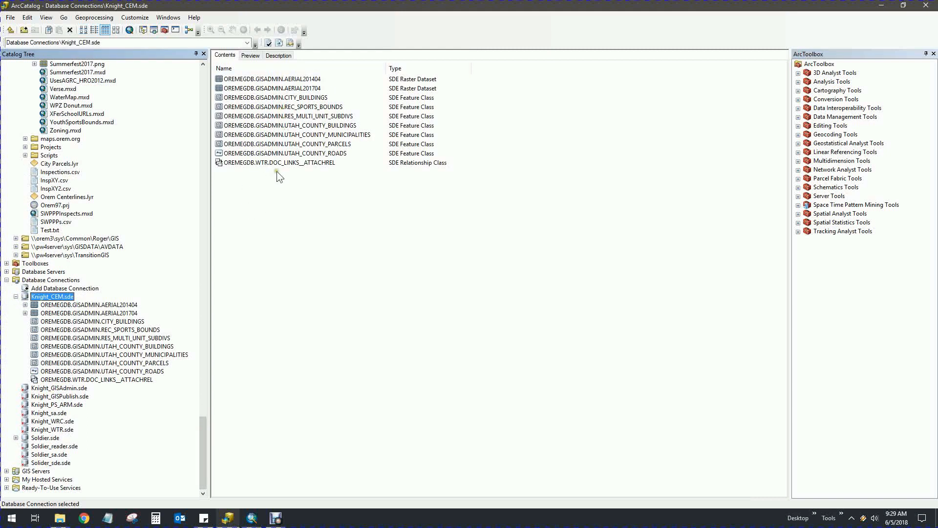
Create a new feature dataset named CEMETERY in Knight_CEM.sde and proceed to the coordinate system page
right_click(41, 300)
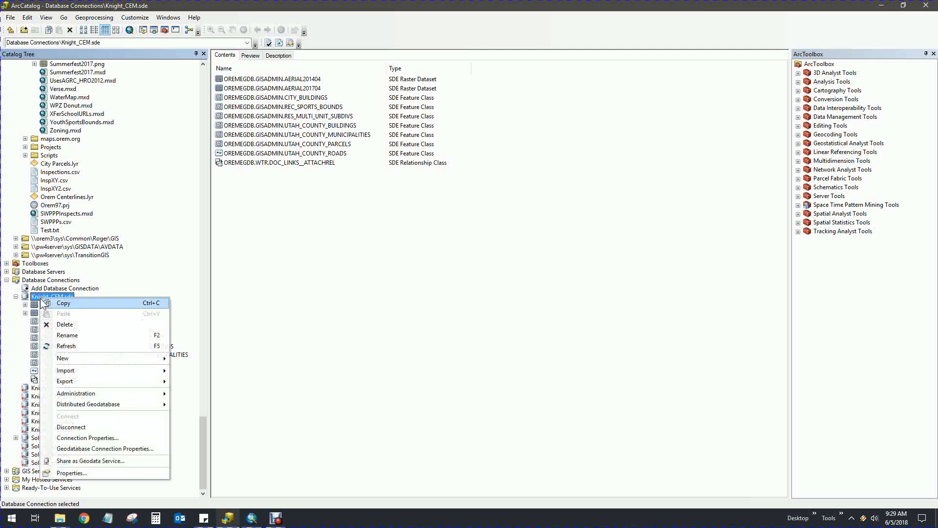
mouse_move(82, 357)
left_click(222, 361)
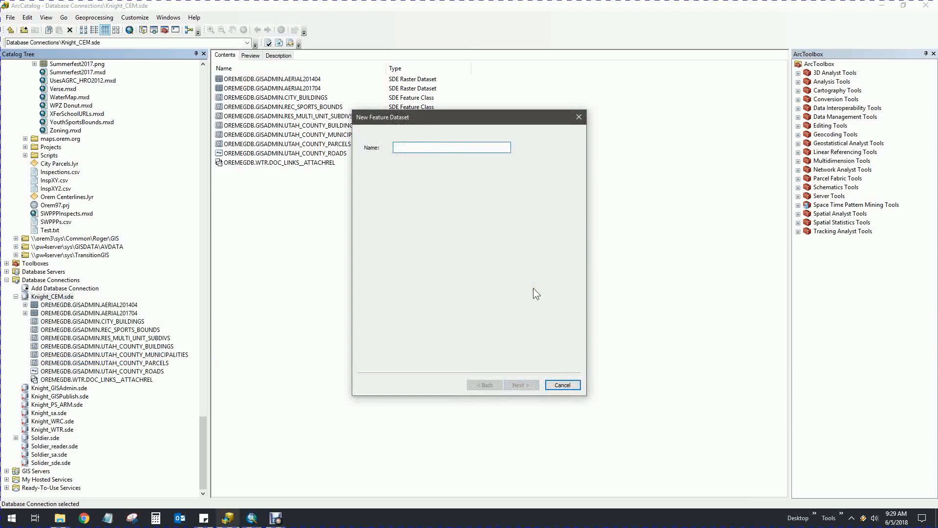
type("CEMETERY")
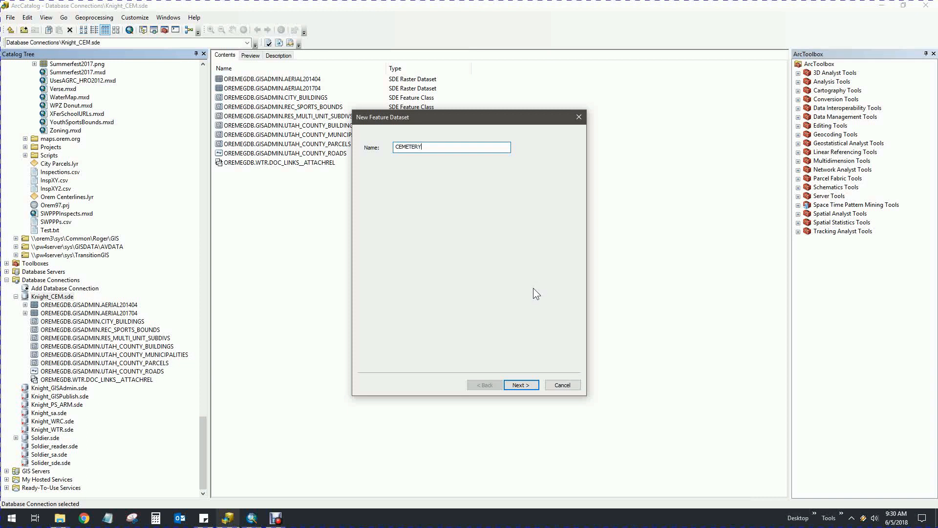
left_click(521, 385)
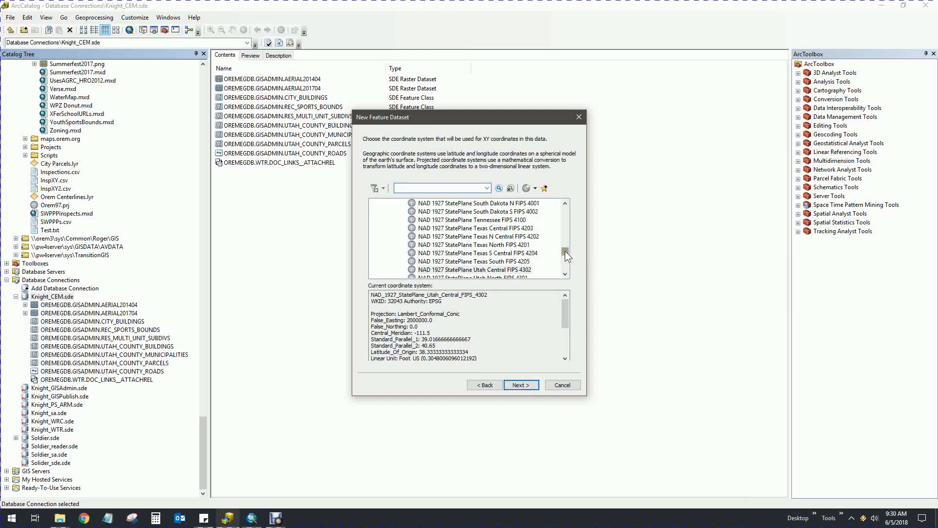
Search 32043 and add NAD 1927 StatePlane Utah Central FIPS 4302 to Favorites
left_click_drag(565, 251, 564, 208)
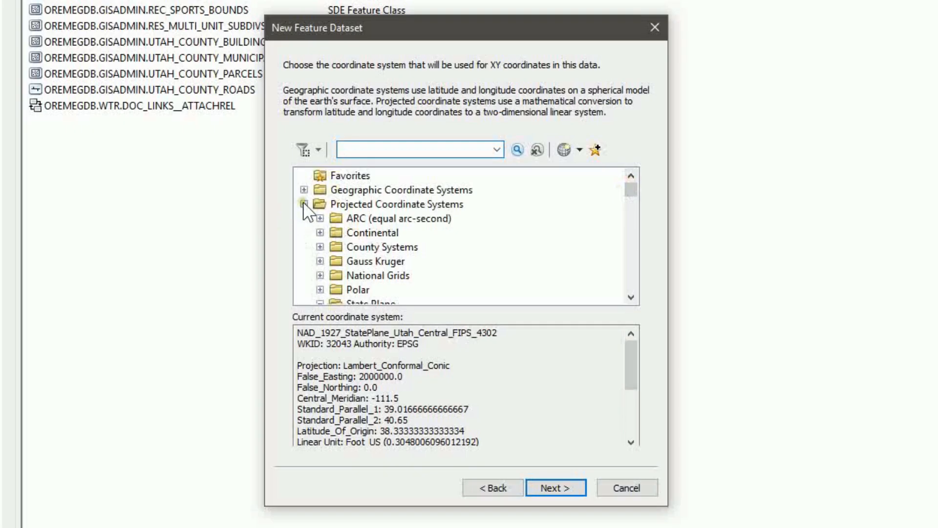
left_click(303, 204)
left_click(408, 151)
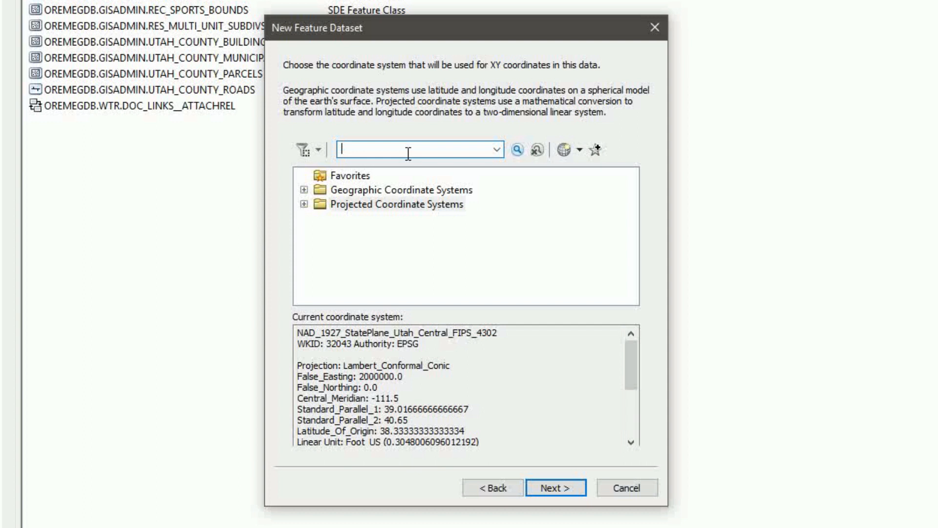
type("32043")
left_click(518, 146)
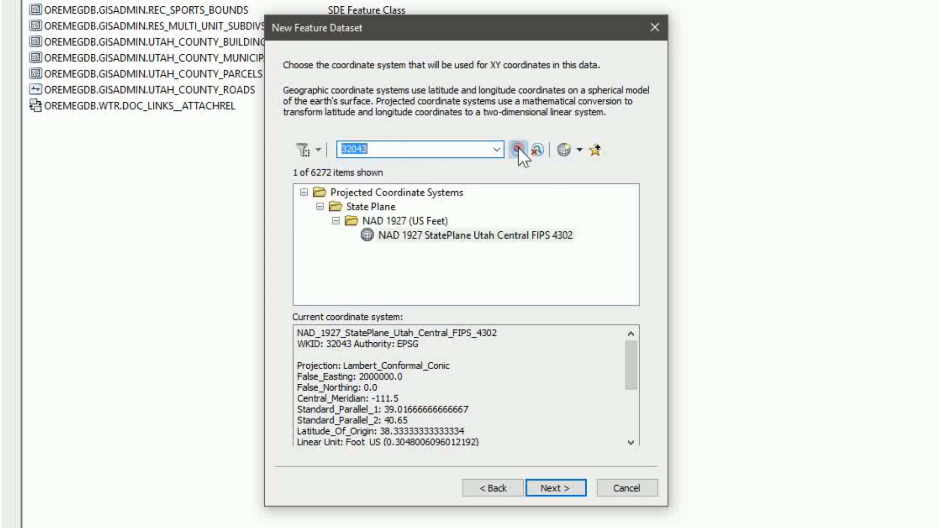
left_click(458, 231)
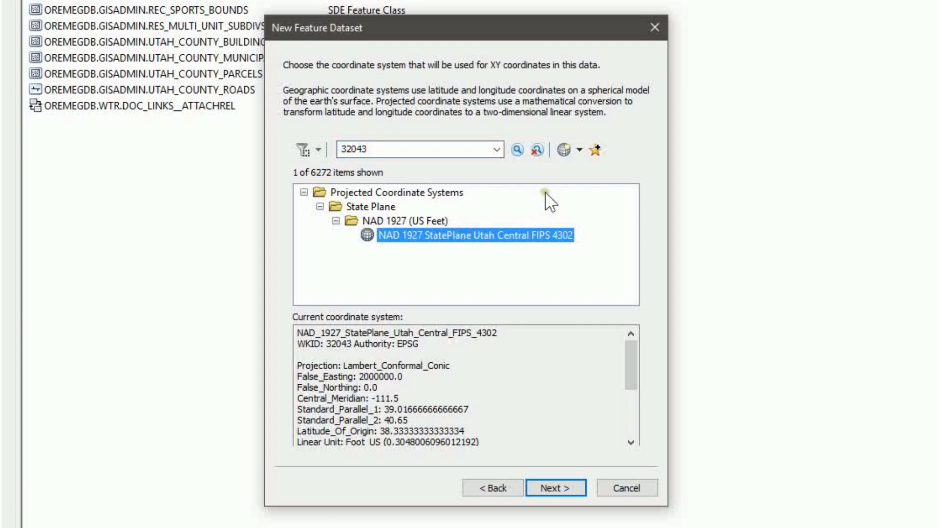
left_click(594, 150)
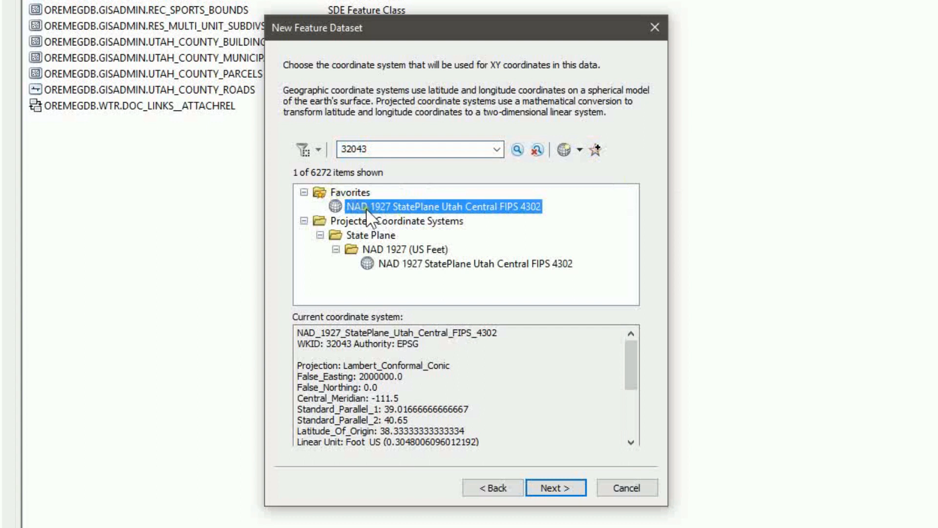
left_click(304, 221)
left_click(303, 192)
left_click(388, 149)
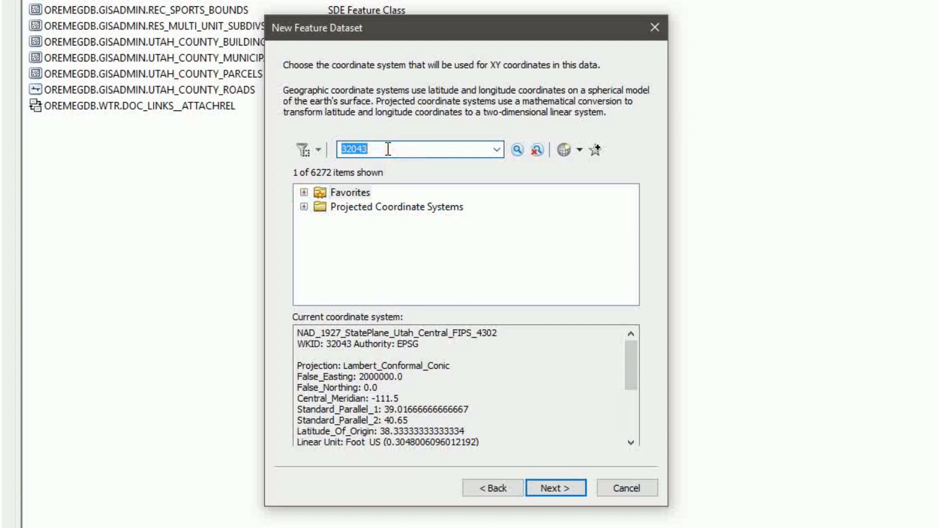
Search 3566 and add NAD 1983 StatePlane Utah Central FIPS 4302 (US Feet) to Favorites
type("3566")
key("Return")
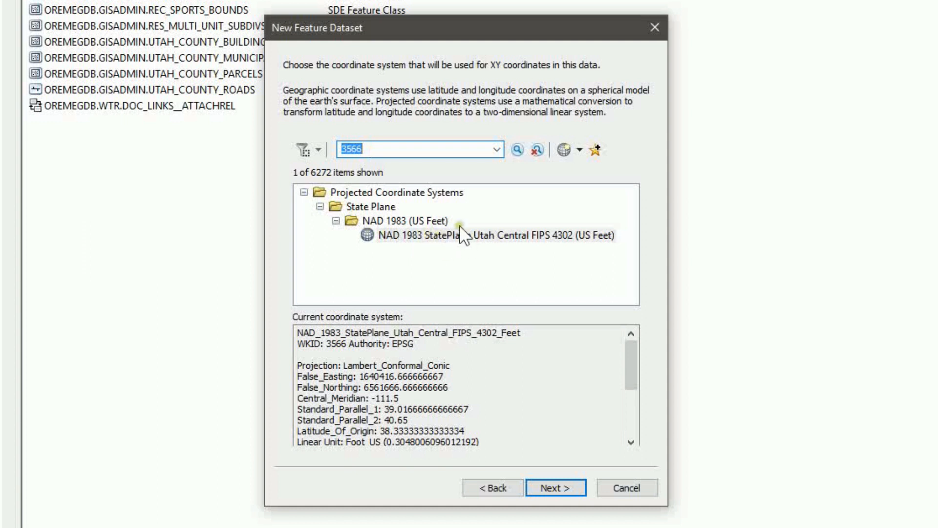
left_click(569, 235)
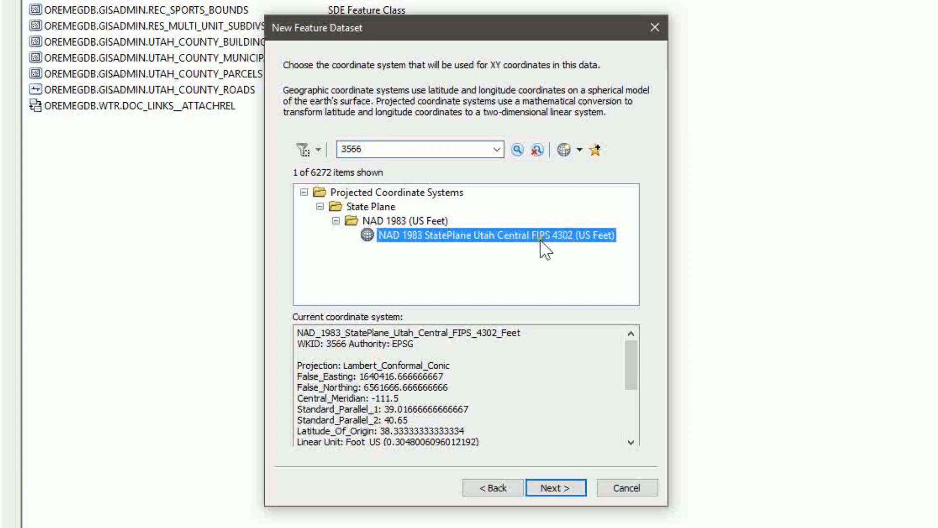
left_click(595, 150)
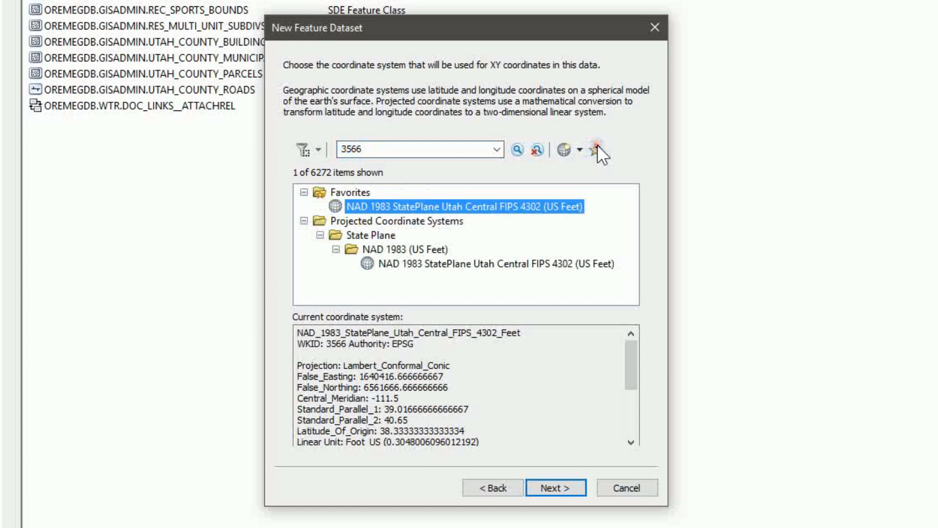
left_click(303, 192)
left_click(304, 206)
left_click(415, 149)
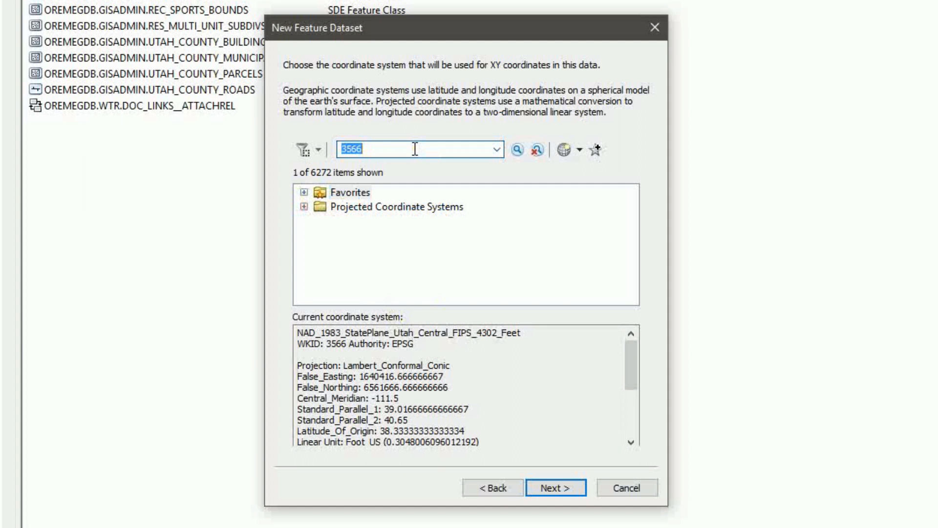
Search WEB MERCATOR and add WGS 1984 Web Mercator (auxiliary sphere) to Favorites
type("WEB MERCATOR")
left_click(517, 149)
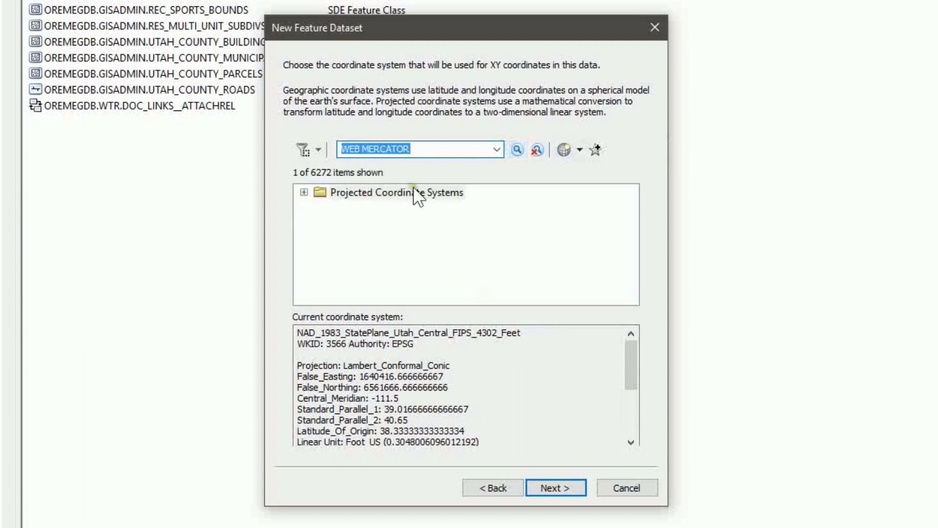
left_click(304, 192)
left_click(319, 206)
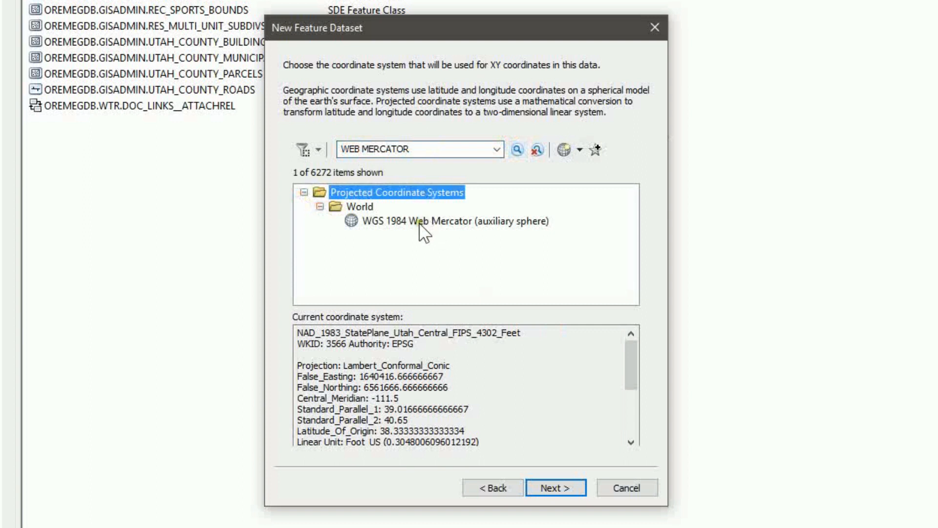
left_click(410, 222)
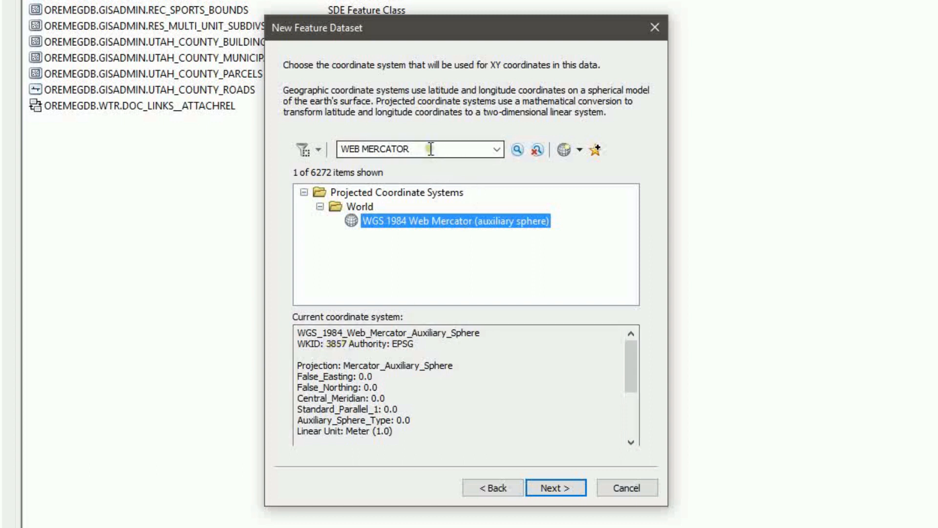
left_click(596, 150)
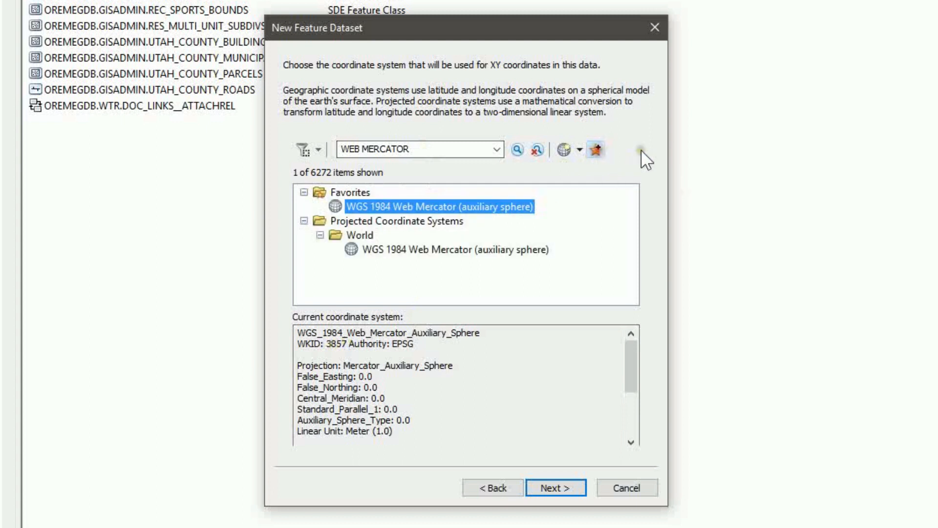
Clear the search and choose NAD 1927 StatePlane Utah Central FIPS 4302 from Favorites
left_click(538, 149)
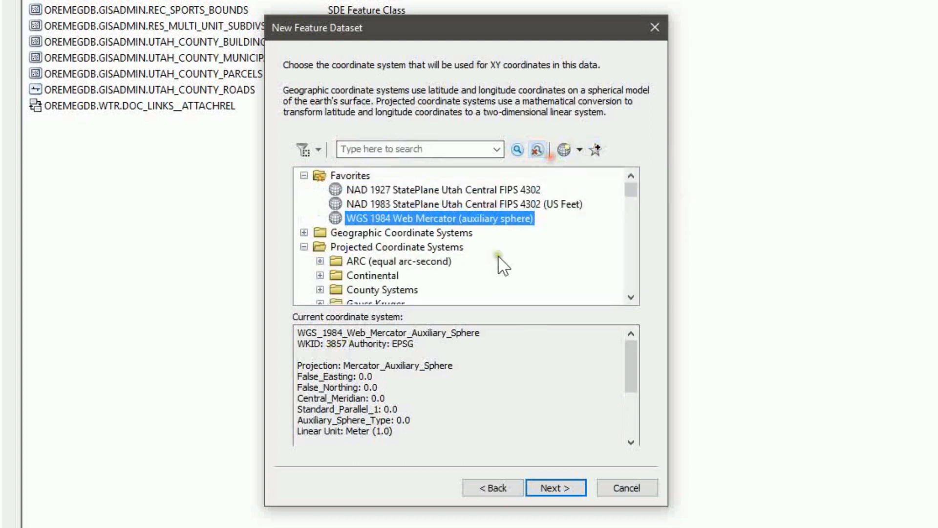
left_click(304, 246)
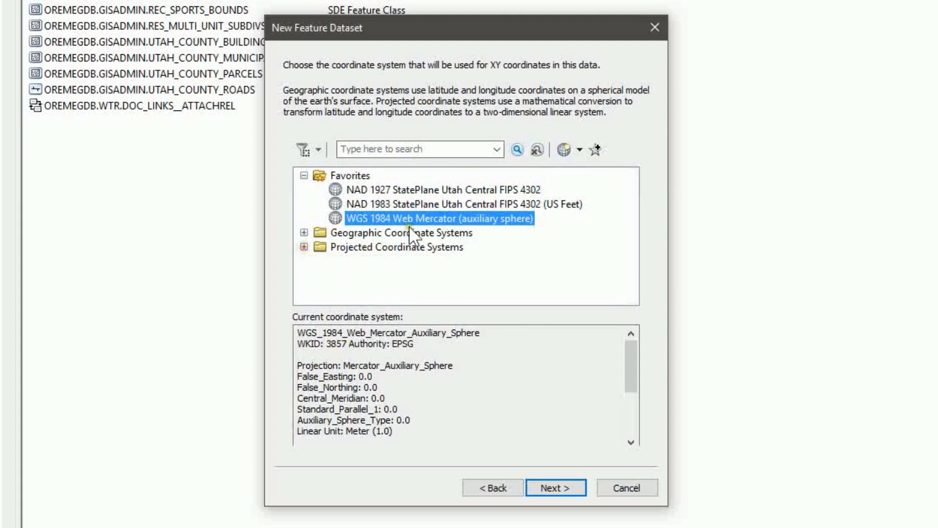
left_click(387, 189)
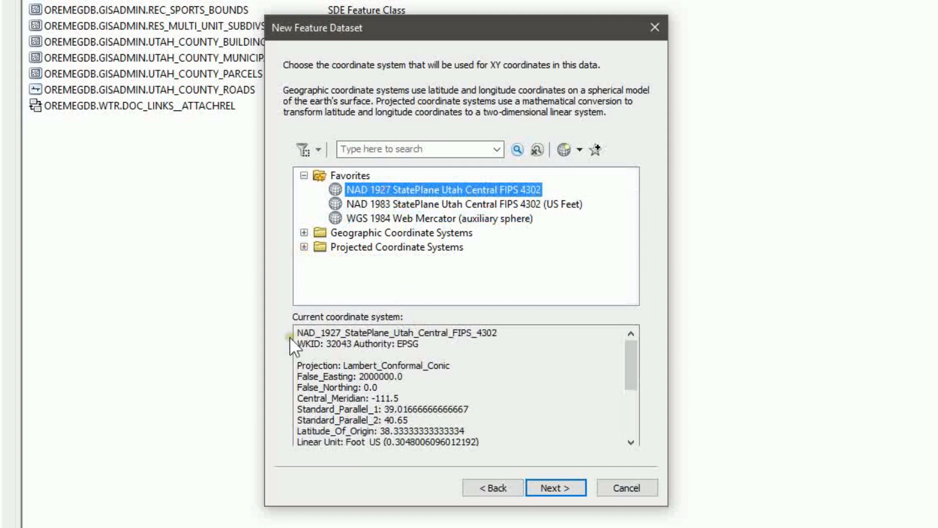
Skip the Z coordinate system and tolerance pages and finish the wizard
left_click(567, 490)
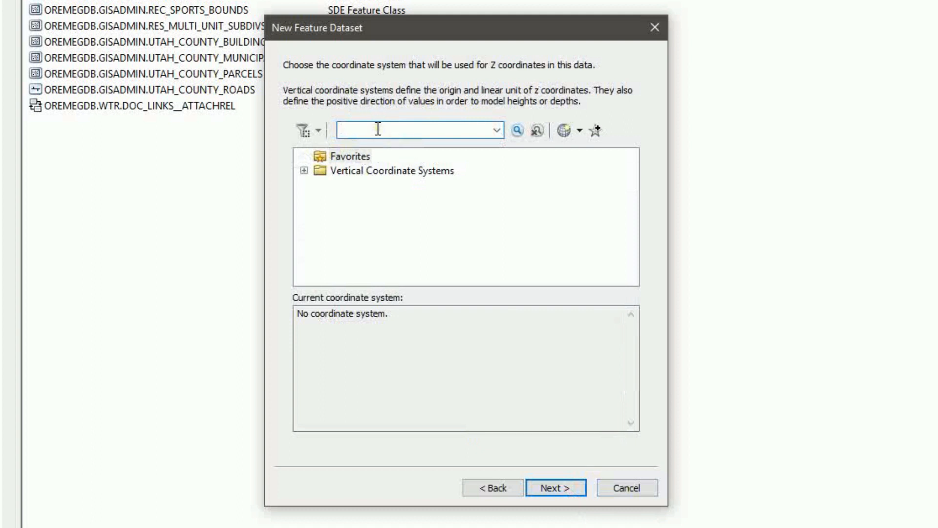
left_click(567, 485)
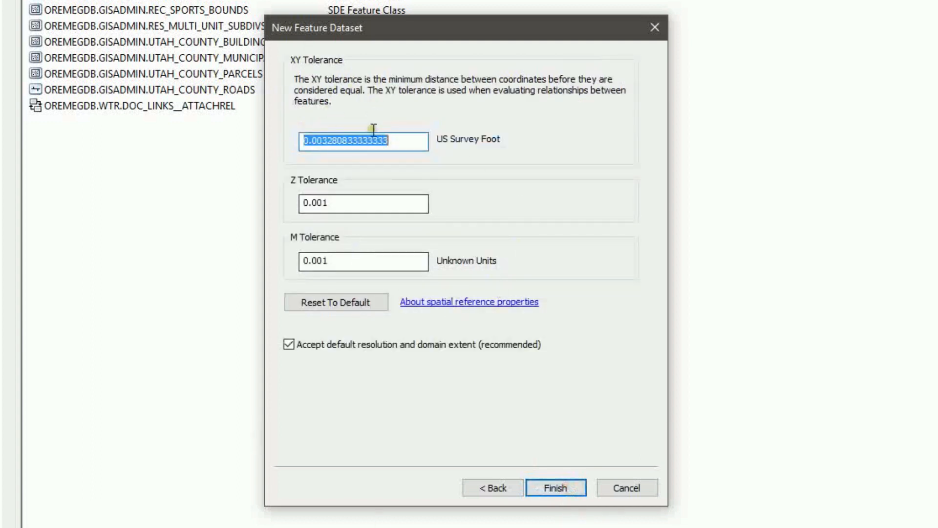
left_click(556, 490)
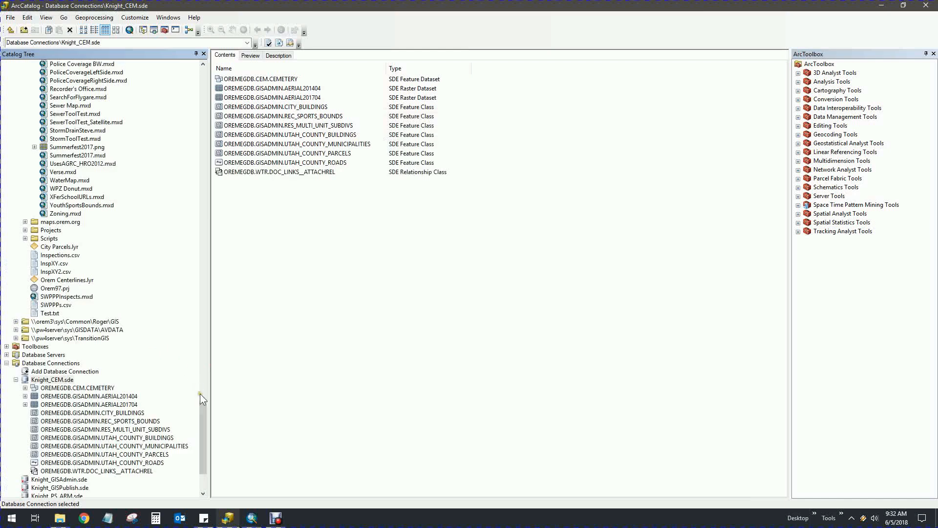
Select the new OREMEGDB.CEM.CEMETERY dataset in the Catalog Tree
left_click_drag(201, 394, 201, 418)
left_click(81, 298)
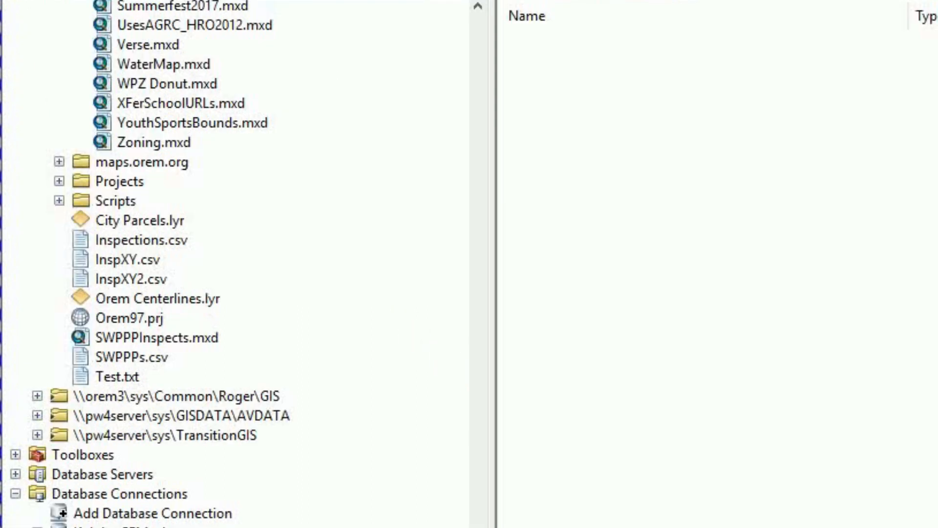
scroll(235, 264, "down", 10)
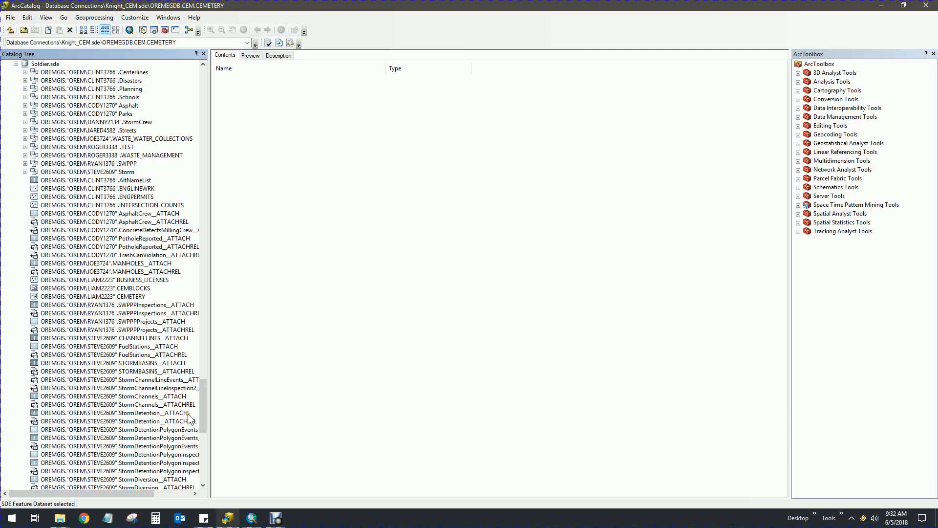
left_click_drag(204, 414, 203, 367)
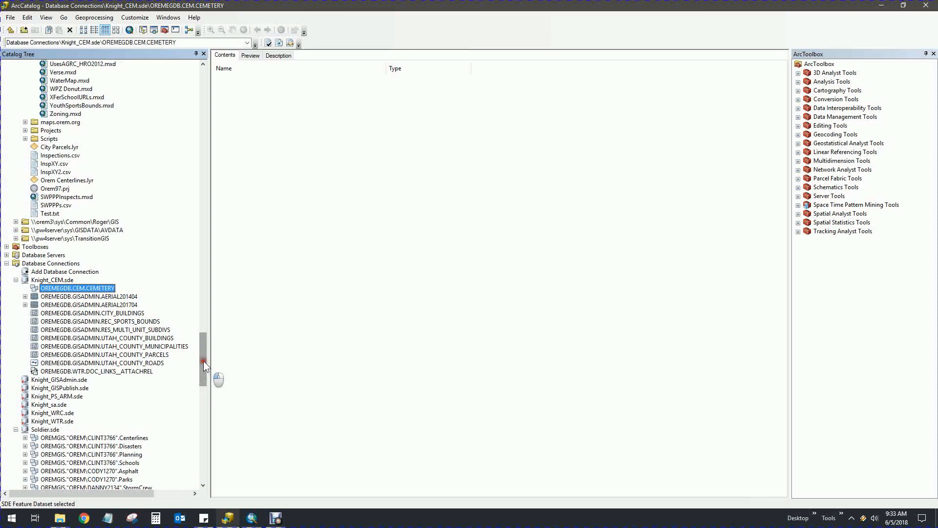
left_click_drag(204, 362, 203, 399)
left_click(130, 379)
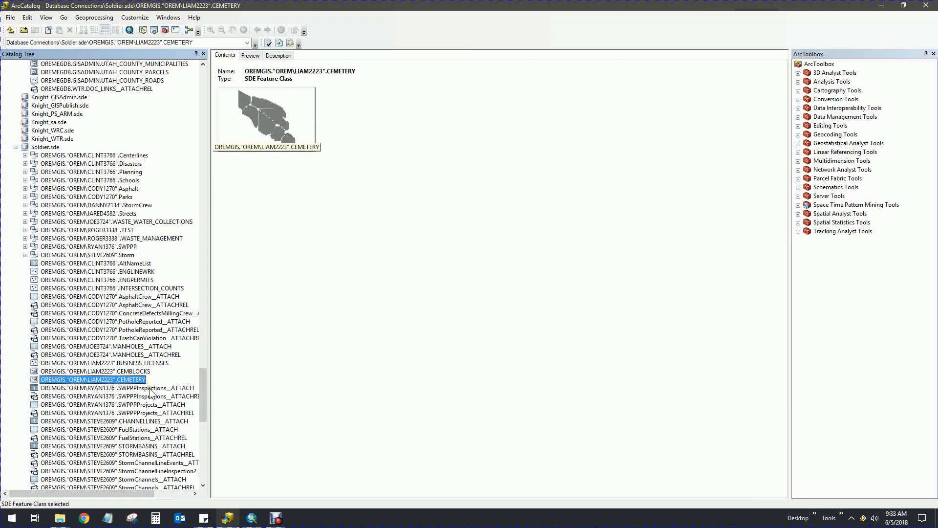
right_click(105, 383)
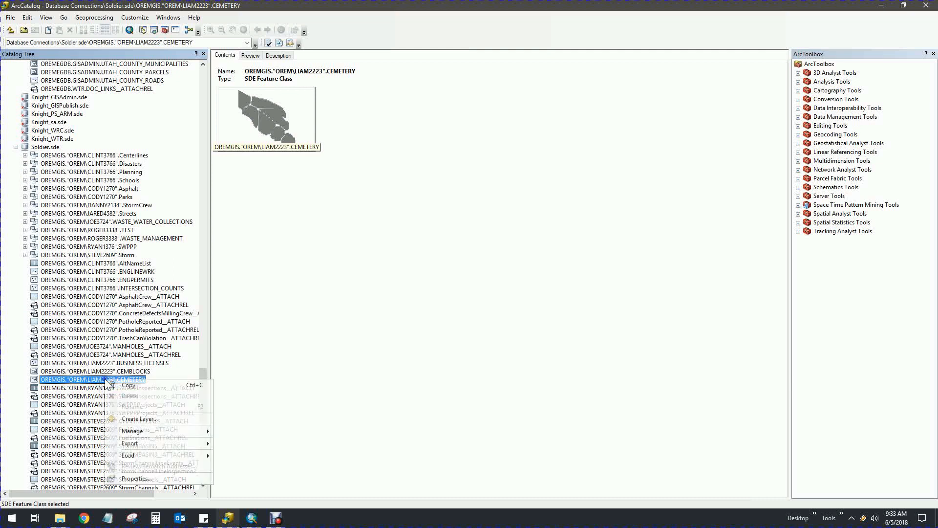
left_click(133, 385)
left_click_drag(204, 392, 203, 346)
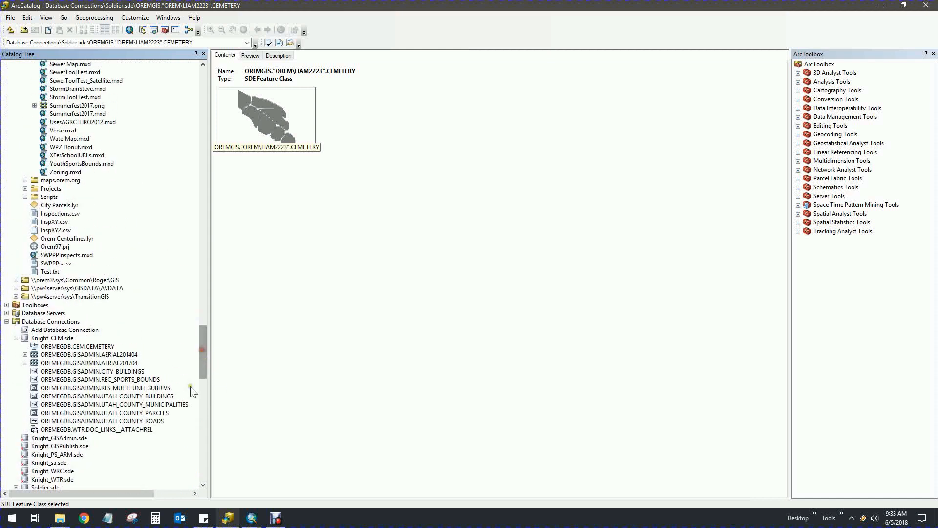
right_click(67, 347)
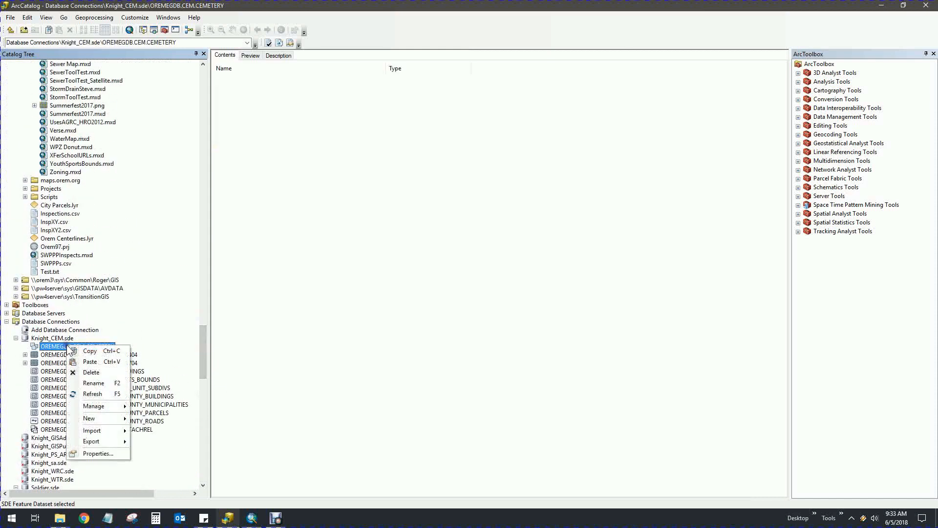
left_click(91, 363)
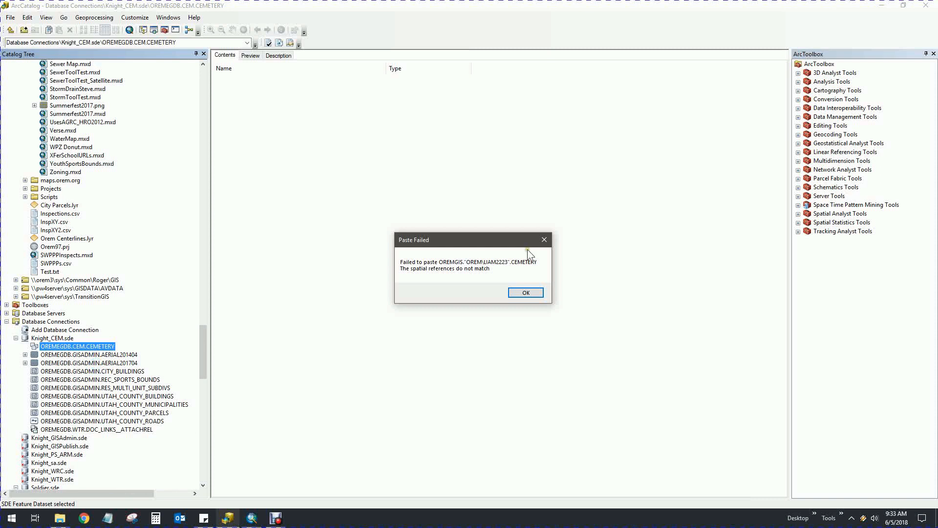
left_click(527, 293)
left_click_drag(200, 345, 204, 384)
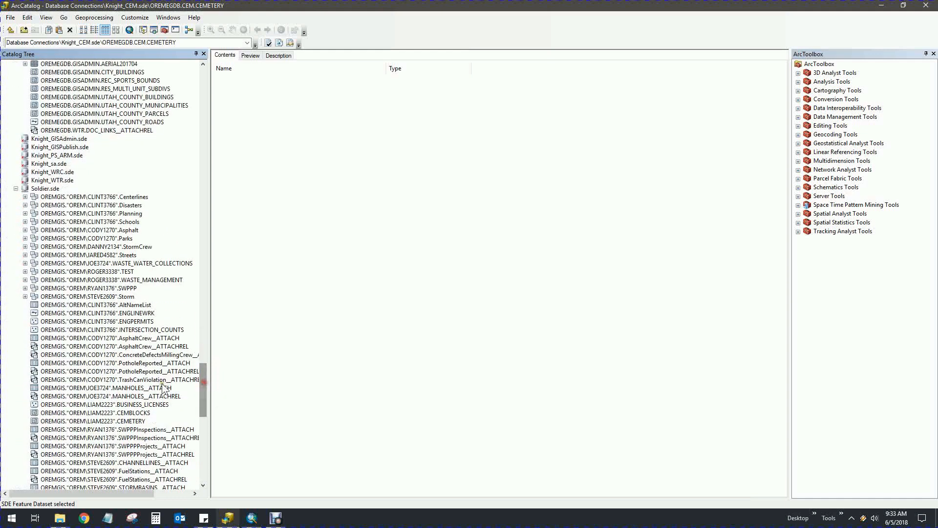
right_click(112, 421)
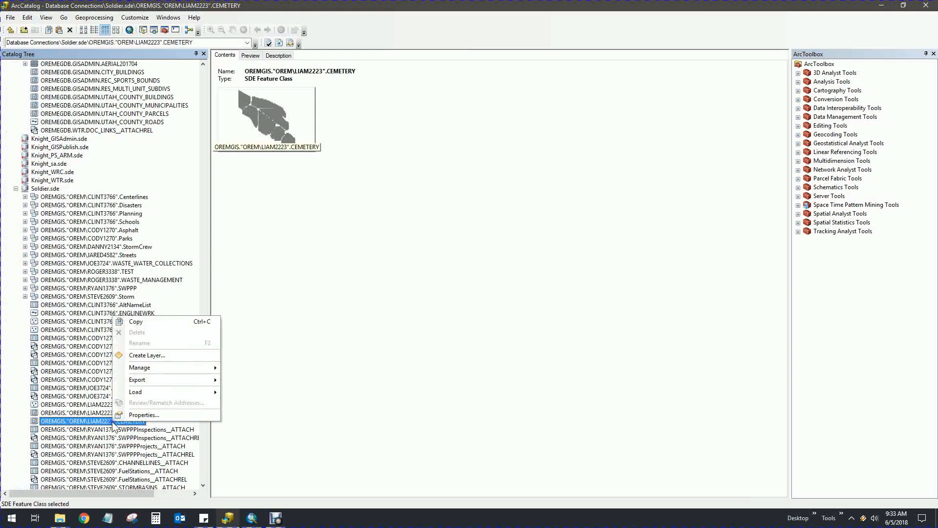
left_click(144, 414)
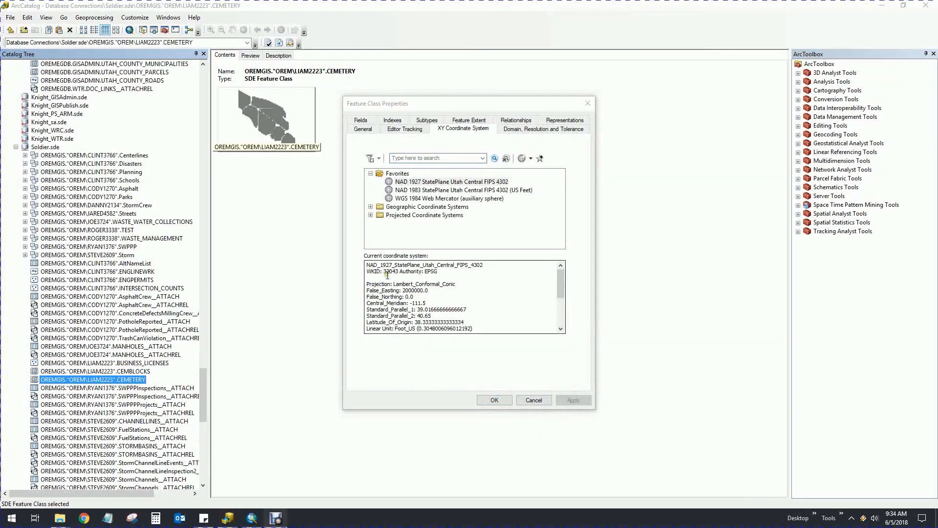
left_click(534, 399)
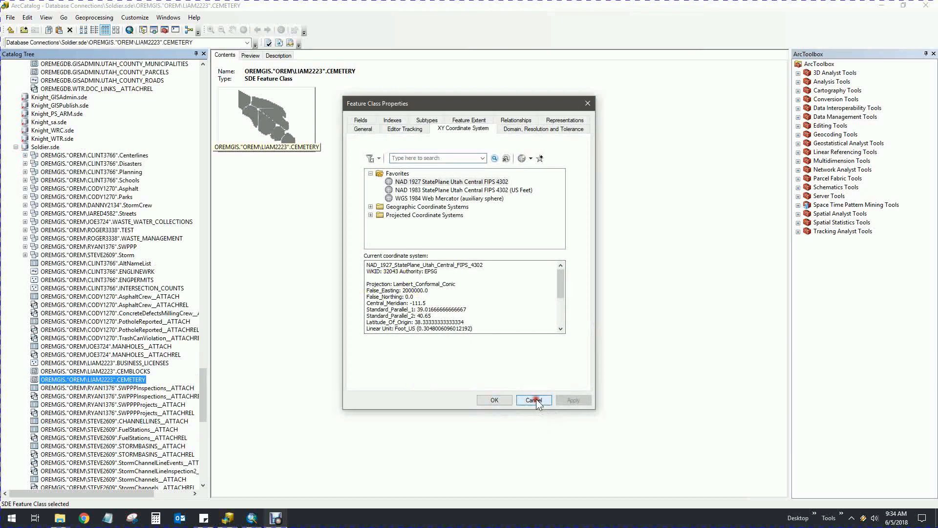
left_click_drag(204, 380, 207, 347)
right_click(68, 279)
left_click(98, 388)
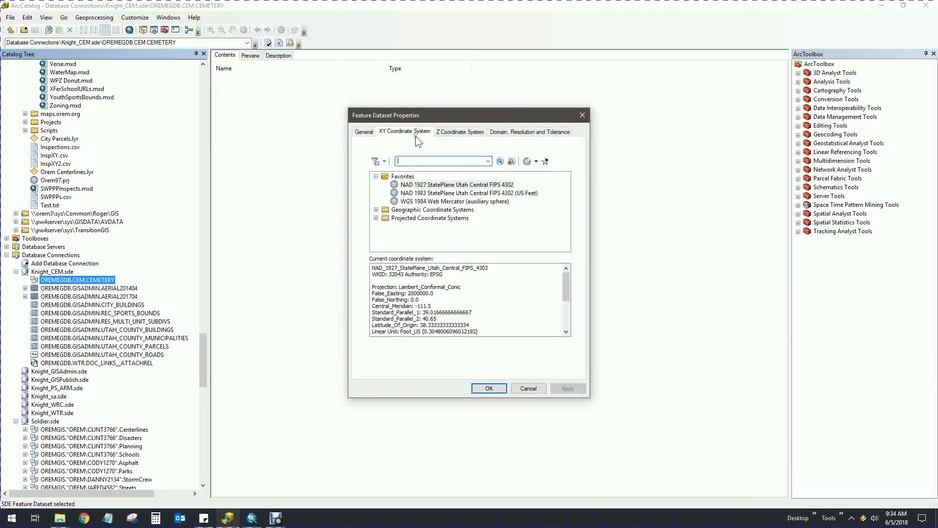
left_click(391, 274)
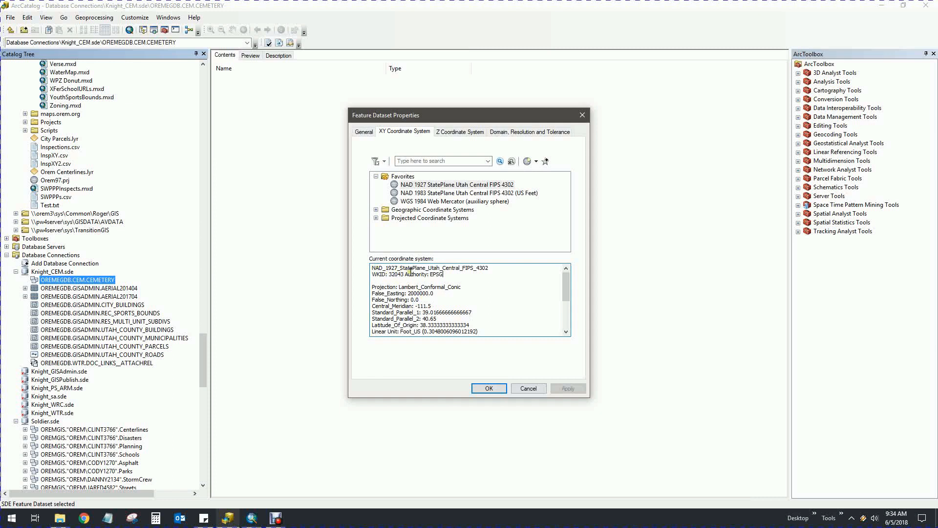
mouse_move(566, 281)
left_mouse_down()
mouse_move(563, 309)
mouse_move(566, 290)
left_mouse_up()
left_click(529, 387)
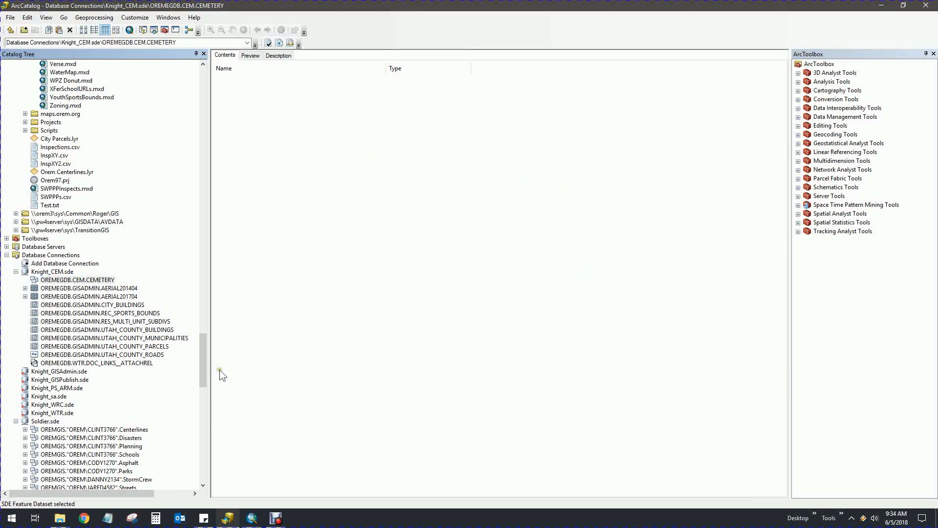
Start a multiple-class geodatabase export of Soldier's CEMETERY, adding CEMBLOCKS as a second input
left_click_drag(203, 362, 202, 373)
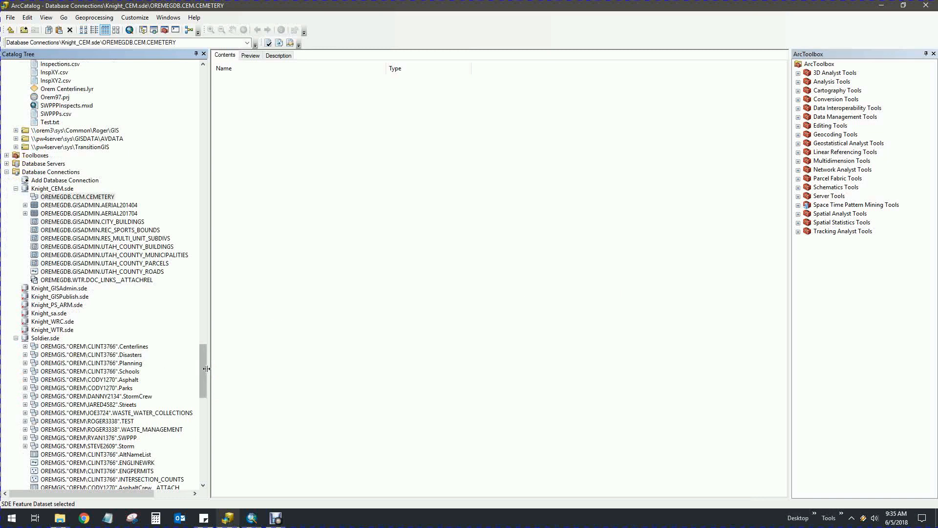
left_click_drag(203, 372, 204, 395)
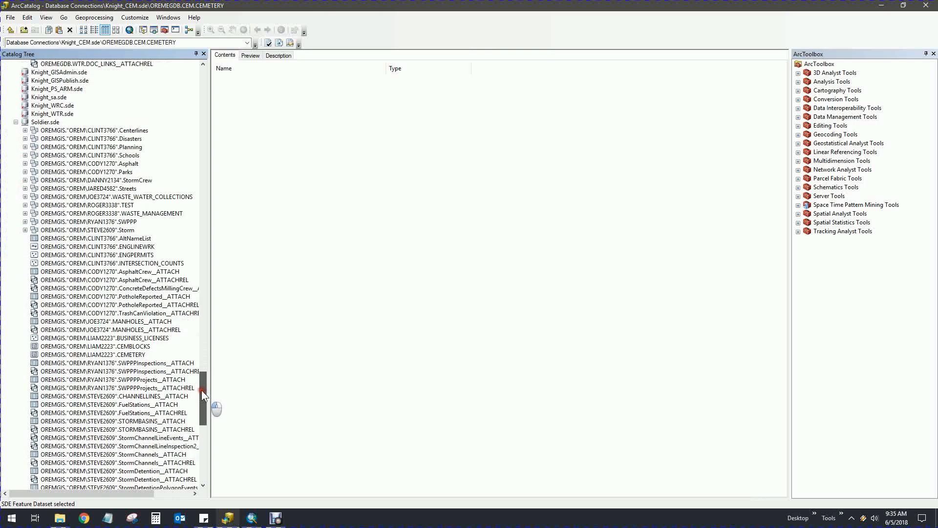
right_click(108, 355)
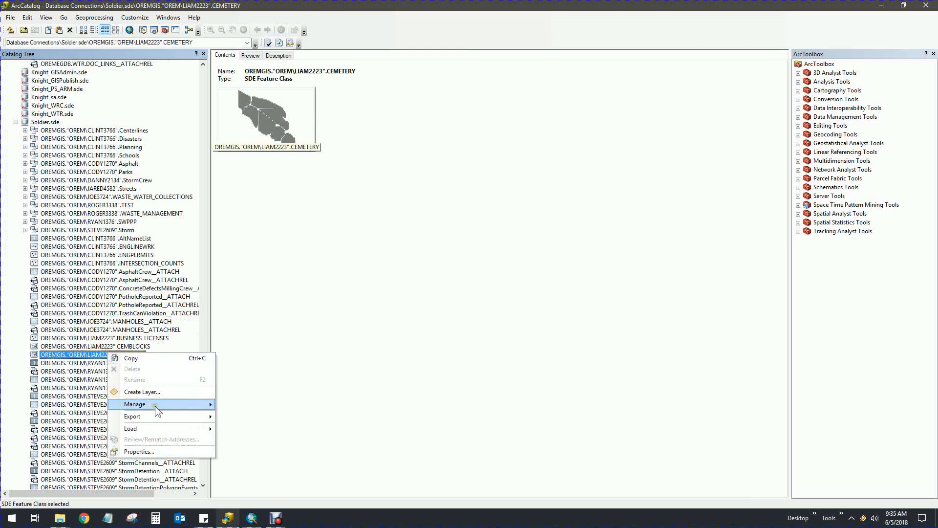
mouse_move(149, 418)
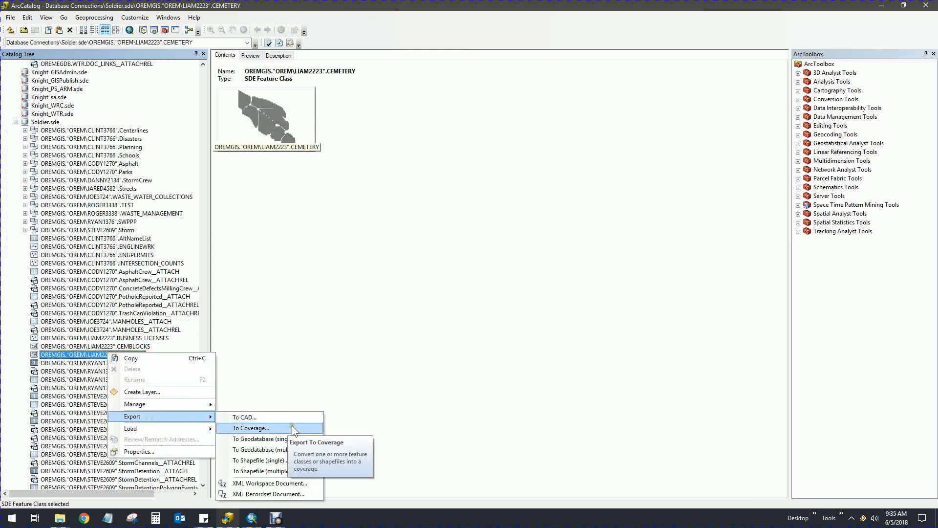
left_click(288, 450)
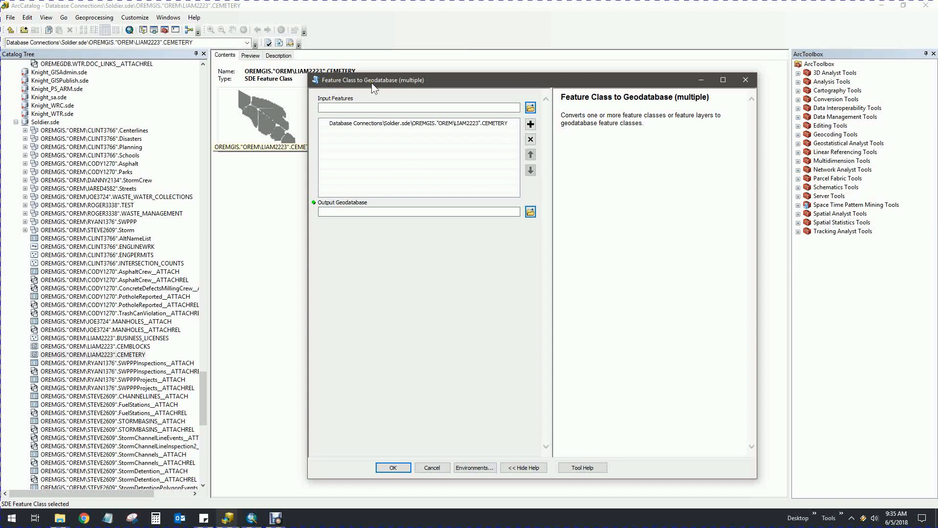
left_click_drag(68, 346, 390, 155)
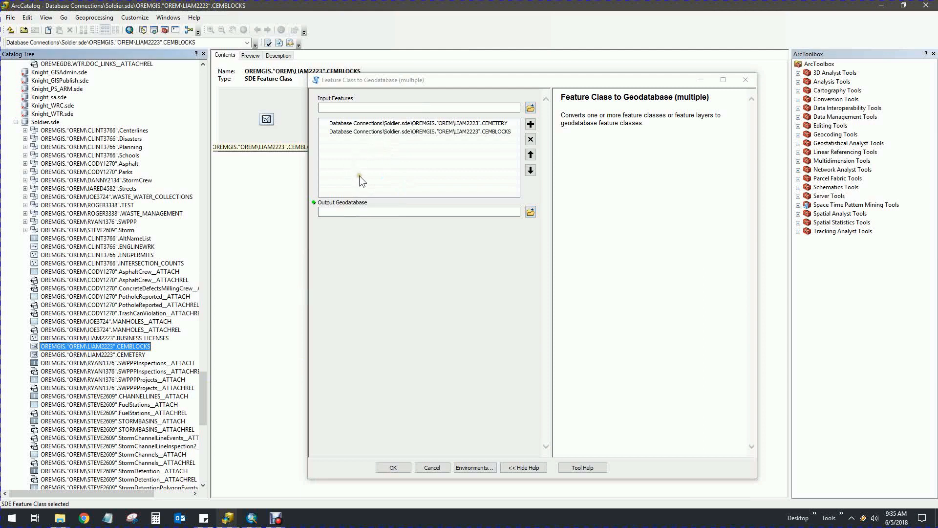
Set the output to Knight_CEM.sde's OREMEGDB.CEM.CEMETERY dataset and run the export
left_click(531, 212)
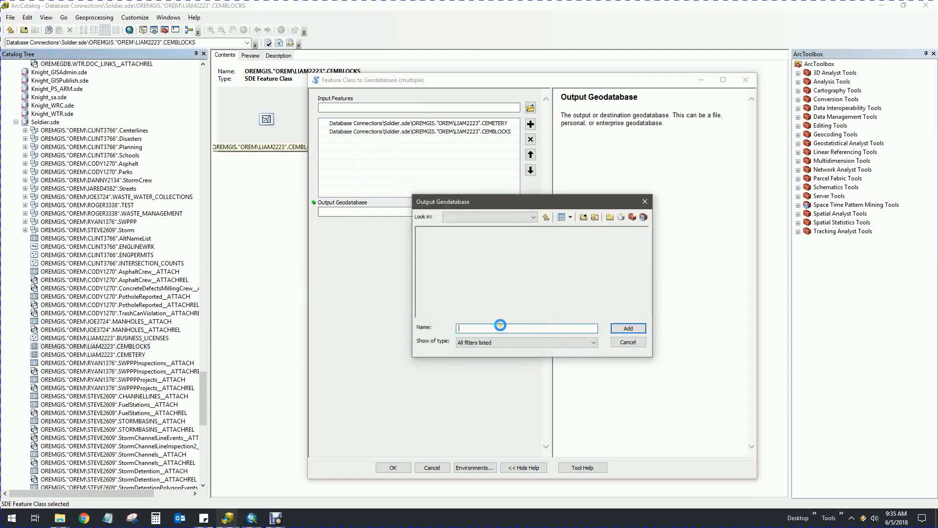
left_click_drag(461, 204, 404, 287)
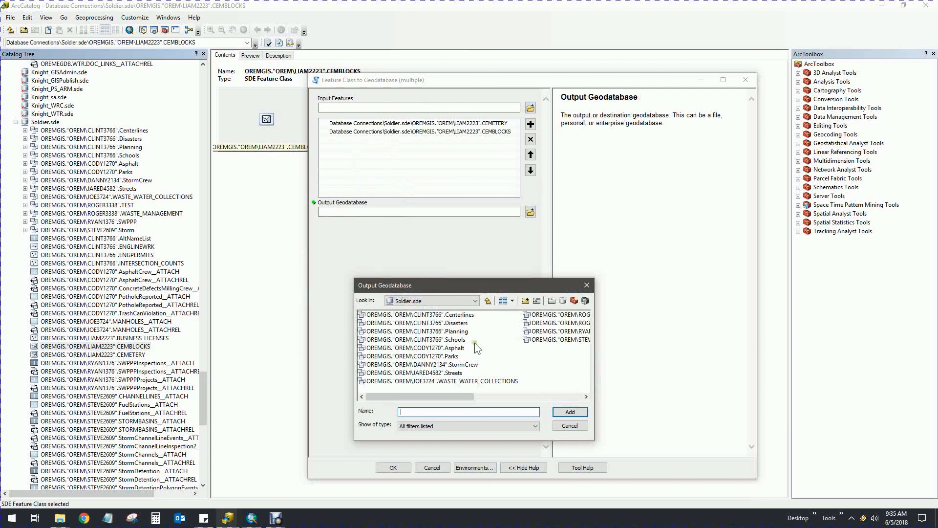
left_click(453, 300)
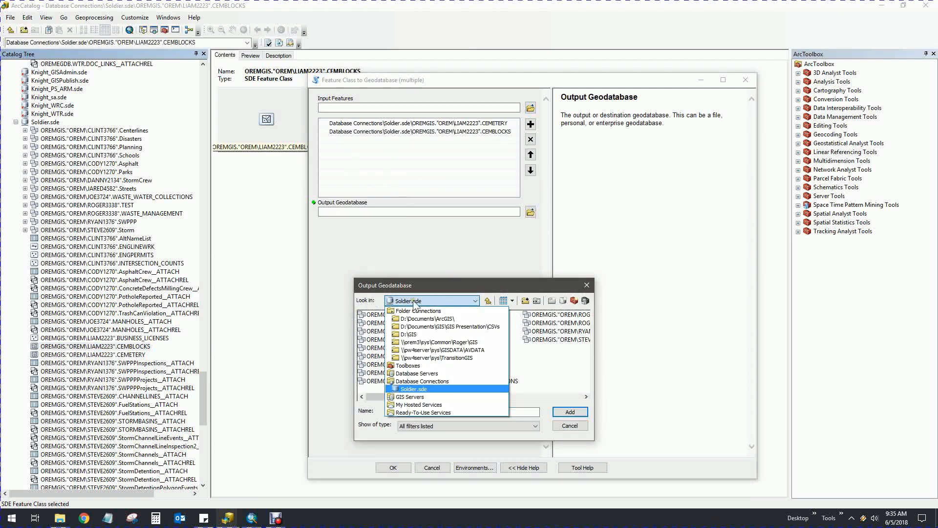
left_click(427, 381)
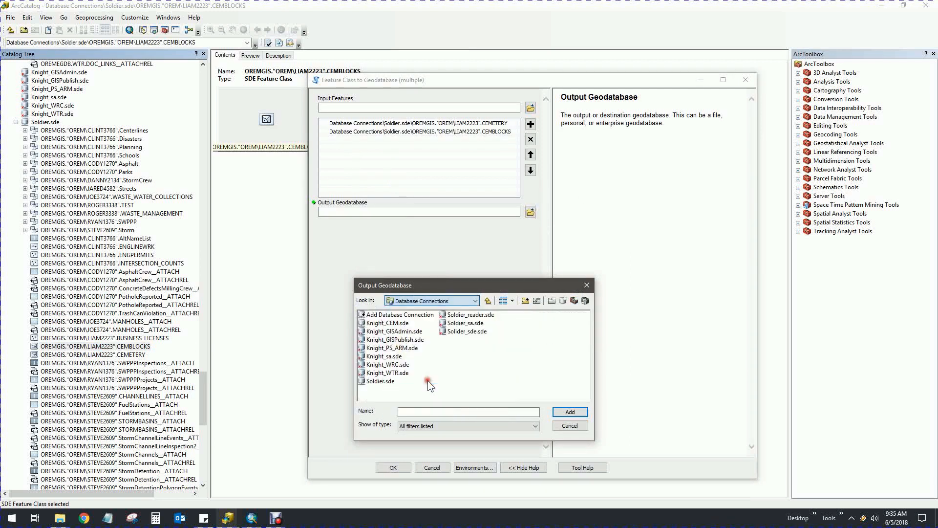
double_click(375, 323)
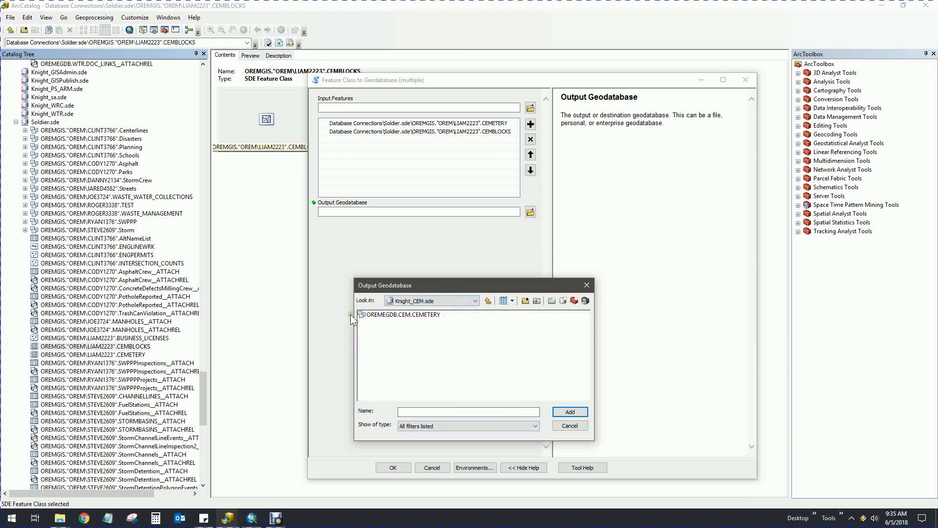
left_click(364, 314)
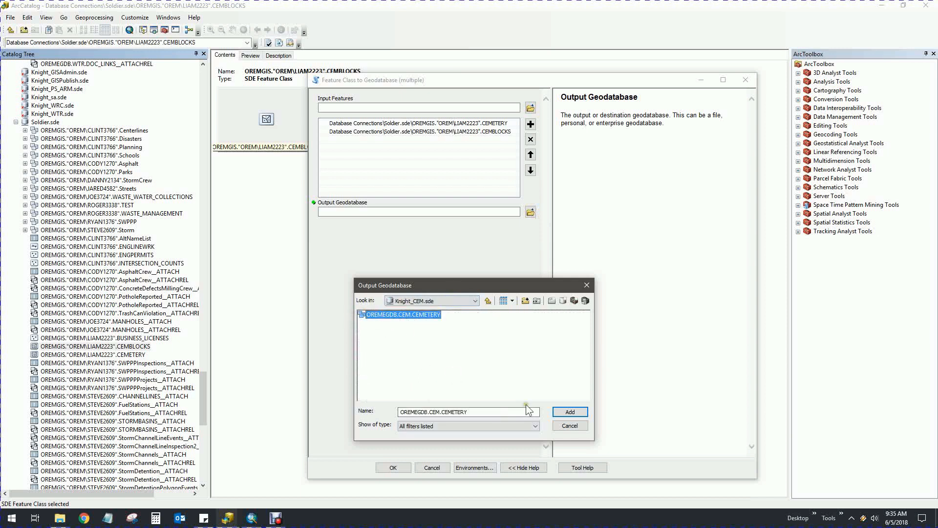
left_click(582, 411)
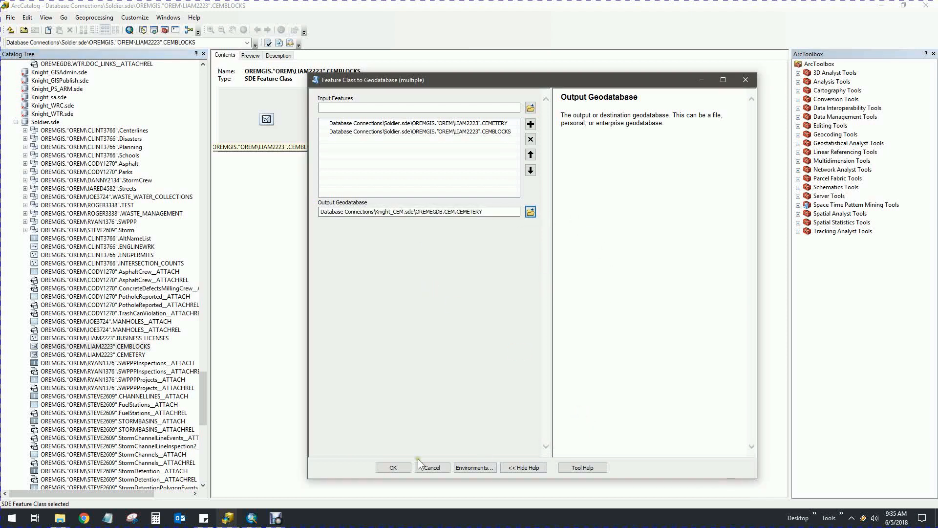
left_click(392, 466)
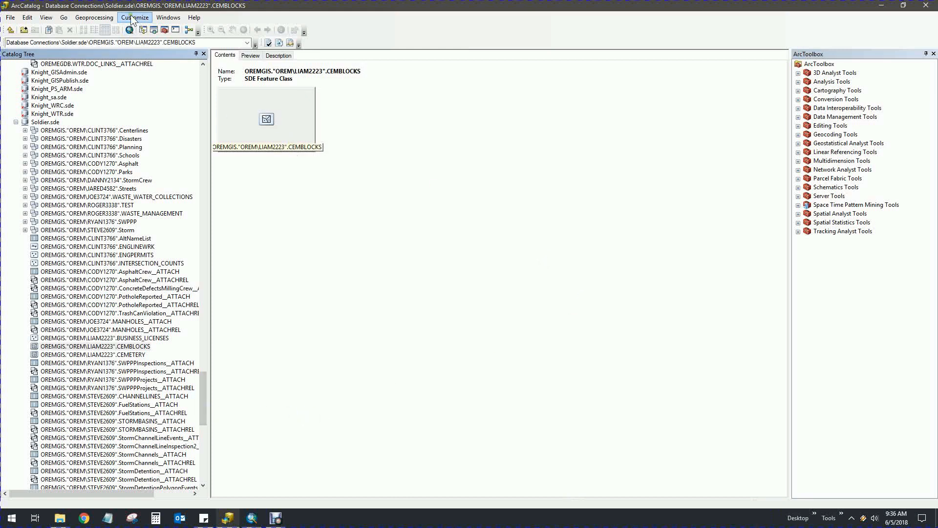
Show Geoprocessing Results and expand Current Session to list the Feature Class to Geodatabase run
left_click(100, 18)
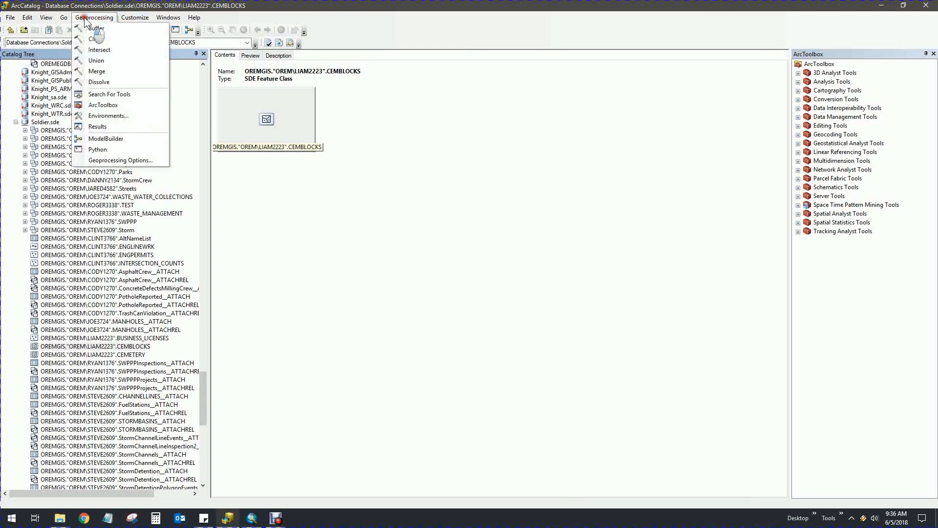
left_click(100, 125)
left_click(798, 65)
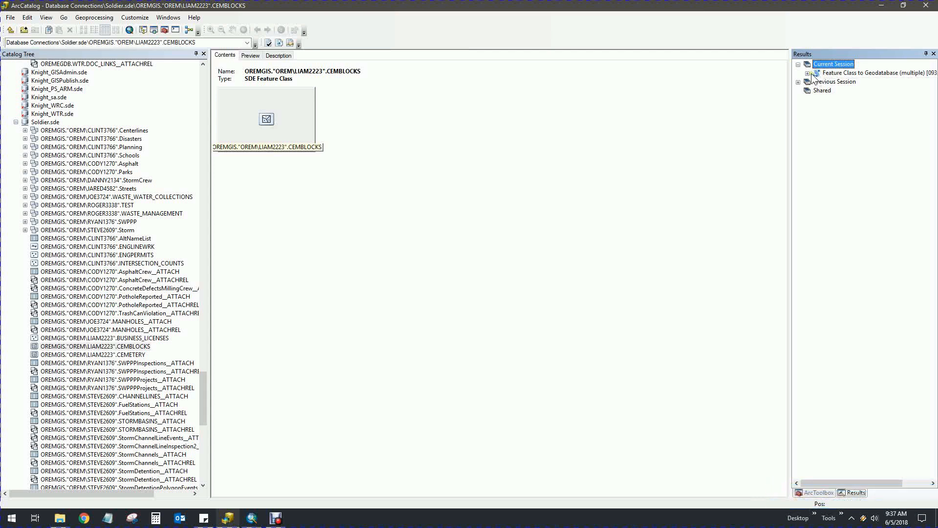
Expand OREMEGDB.CEM.CEMETERY in Knight_CEM.sde and preview the imported CEMETERY_1 next to CEMBLOCKS
left_click_drag(204, 403, 204, 363)
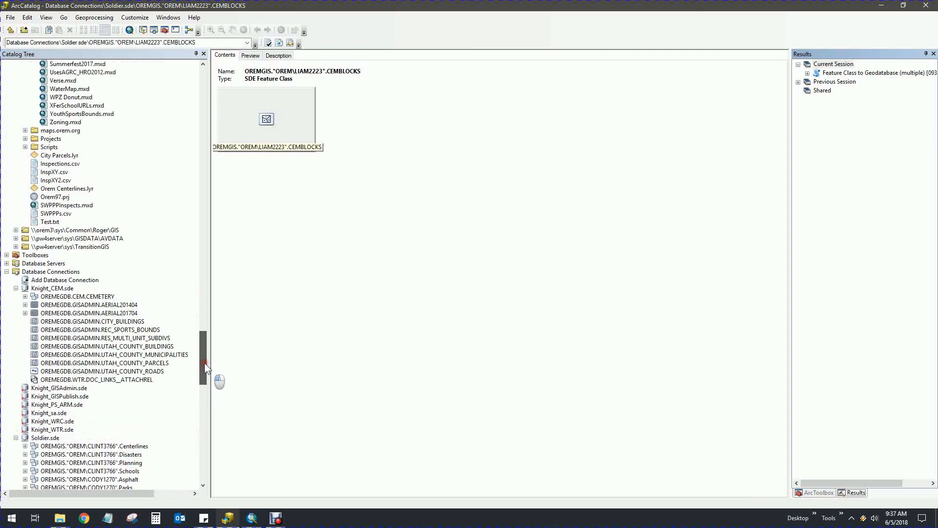
left_click(73, 296)
left_click(25, 296)
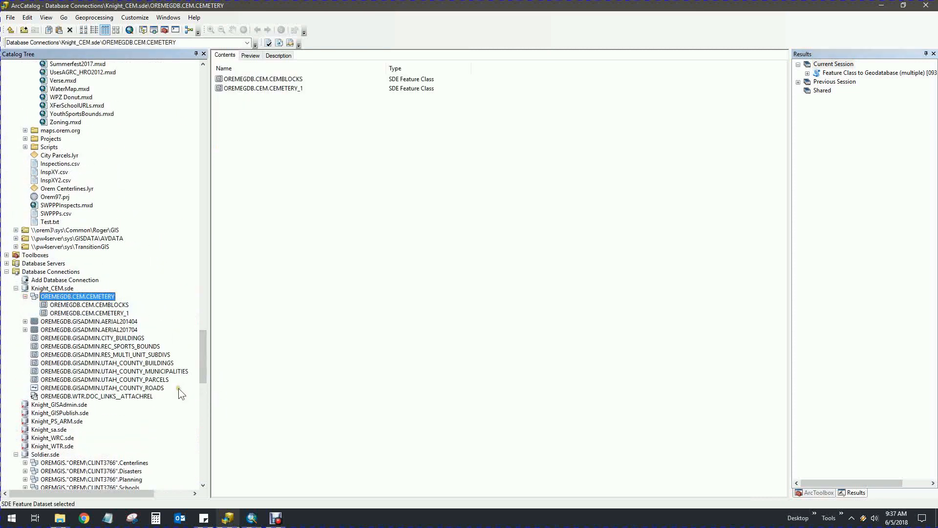
left_click(104, 312)
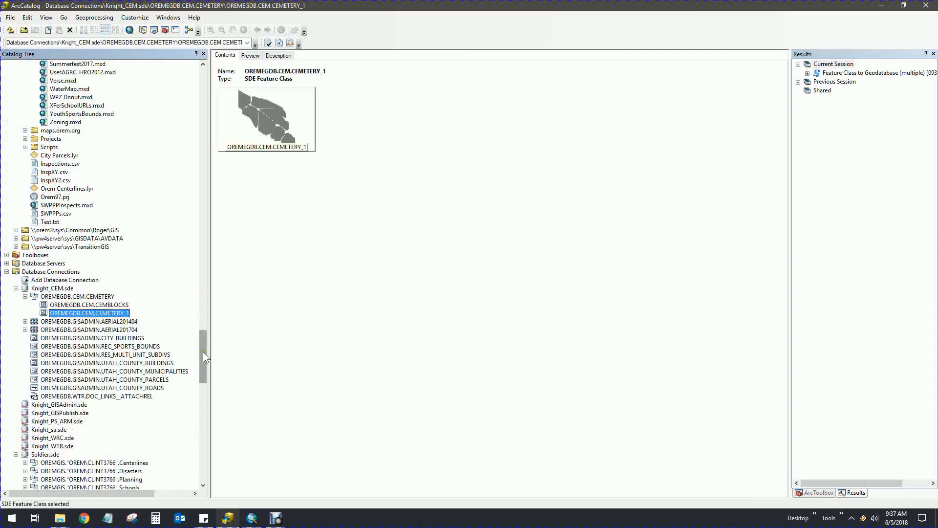
left_click_drag(204, 350, 203, 367)
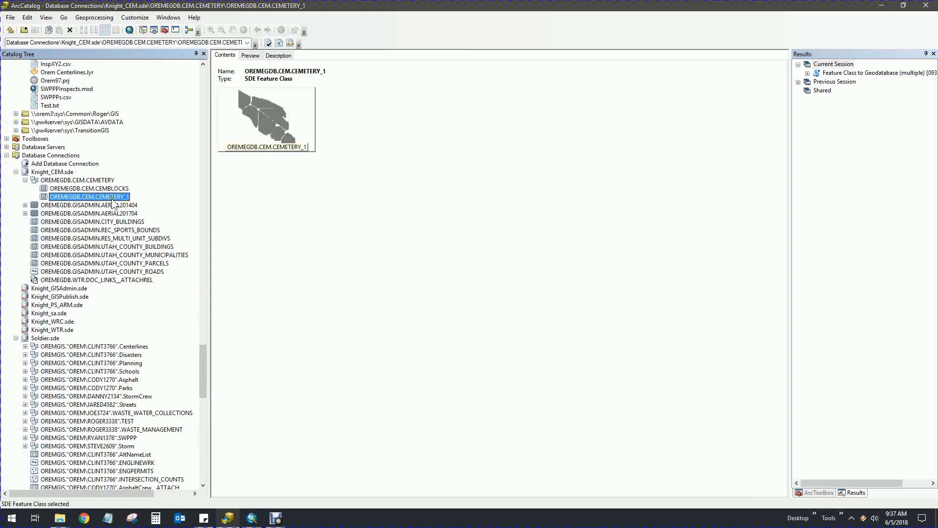
left_click_drag(203, 350, 201, 386)
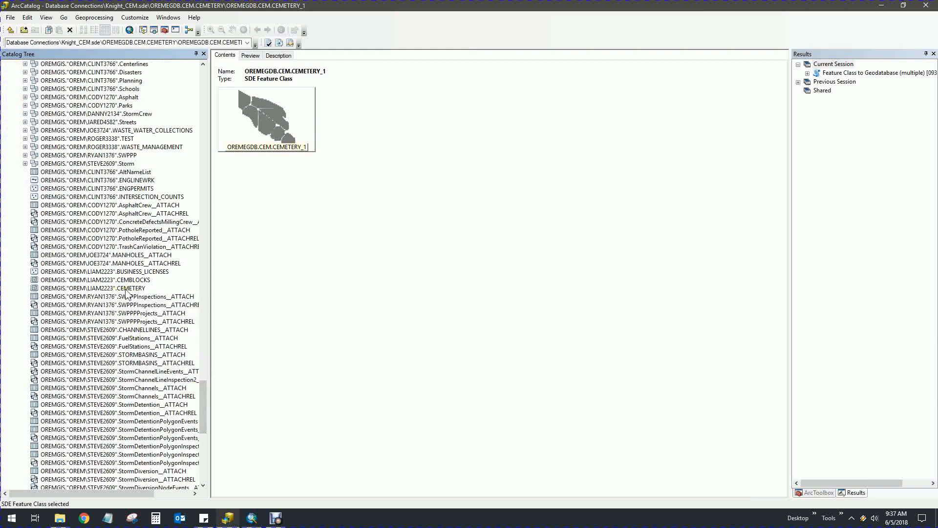
left_click_drag(203, 401, 204, 349)
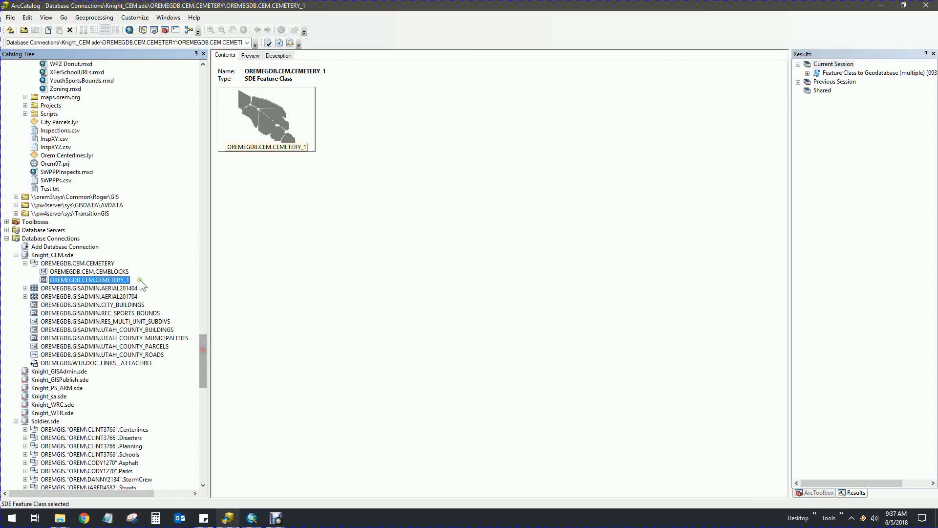
left_click(88, 264)
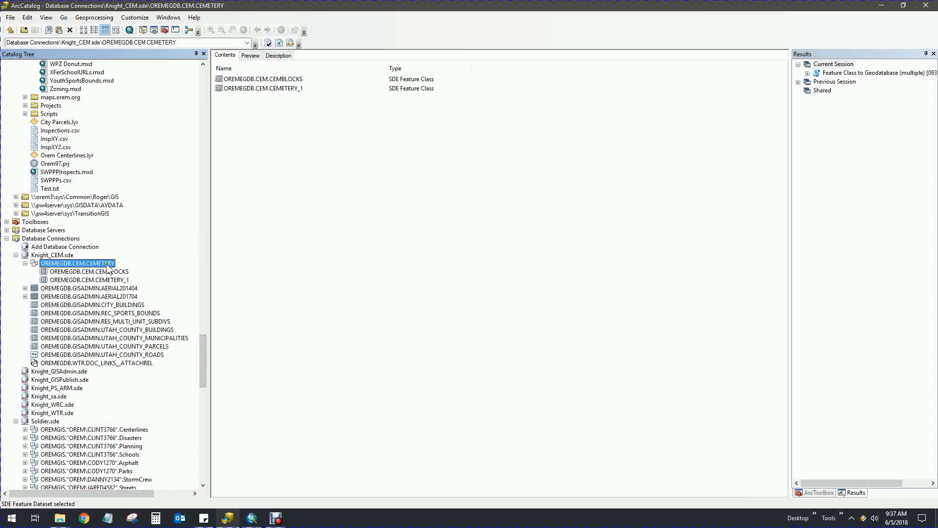
left_click(122, 280)
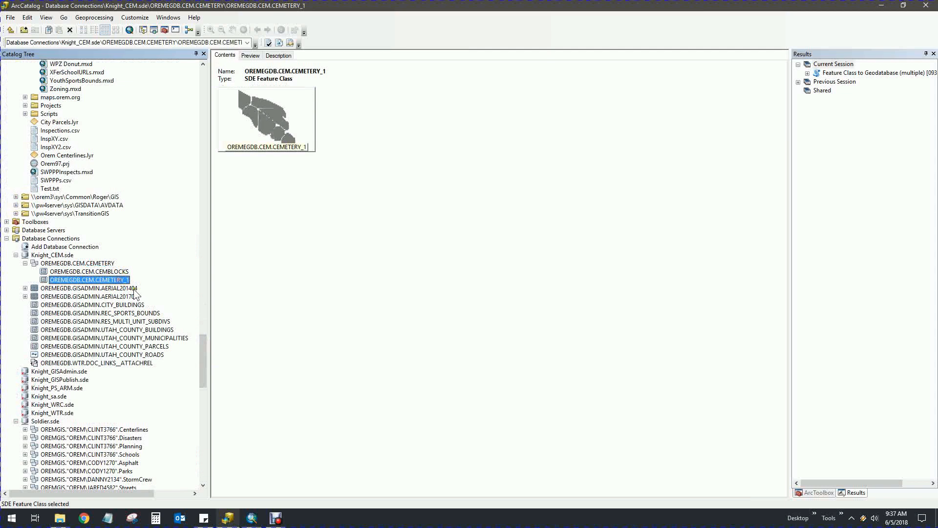
scroll(202, 347, "down", 1)
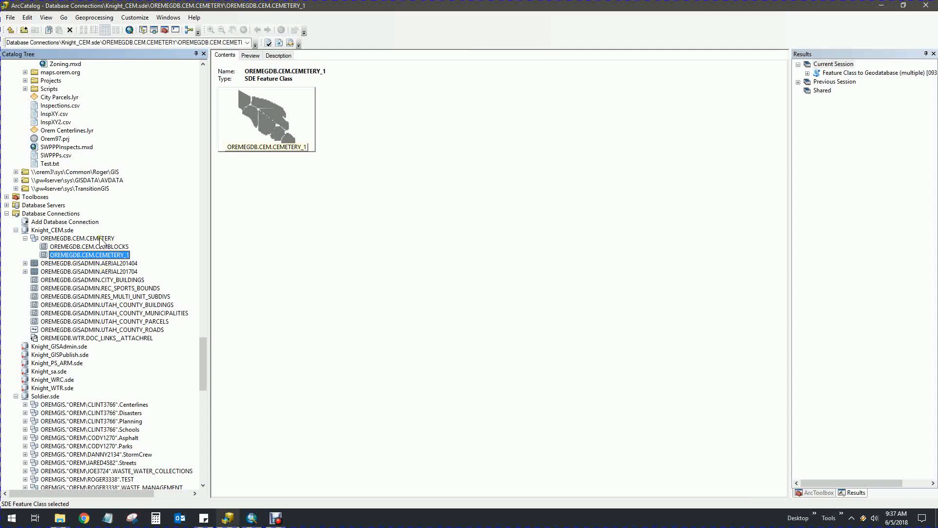
left_click_drag(203, 359, 241, 355)
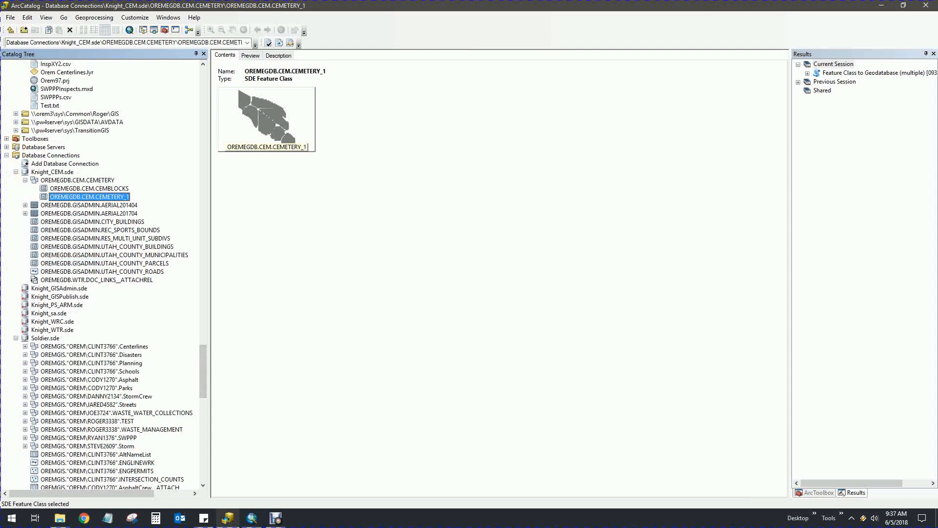
Delete the CEMETERY_1 and CEMBLOCKS feature classes from OREMEGDB.CEM.CEMETERY
left_click(90, 188)
right_click(96, 197)
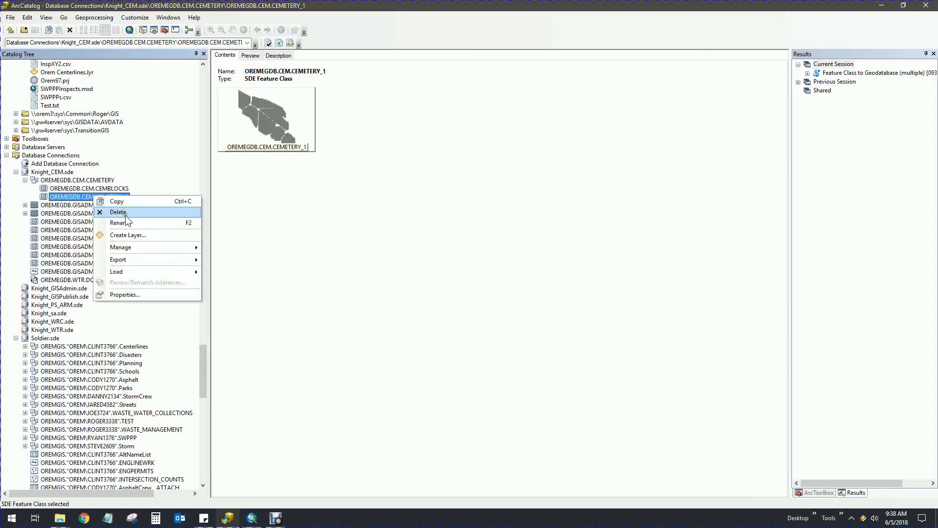
left_click(118, 212)
left_click(490, 280)
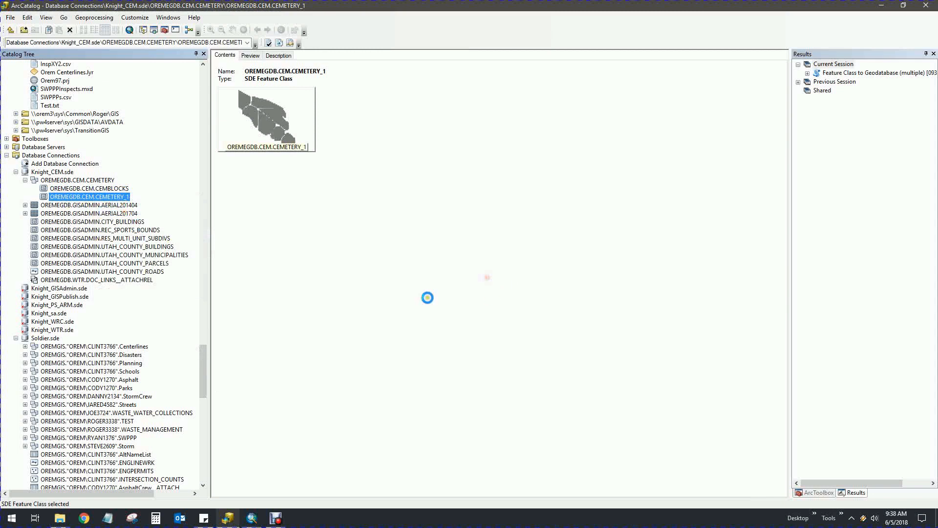
right_click(113, 189)
left_click(153, 204)
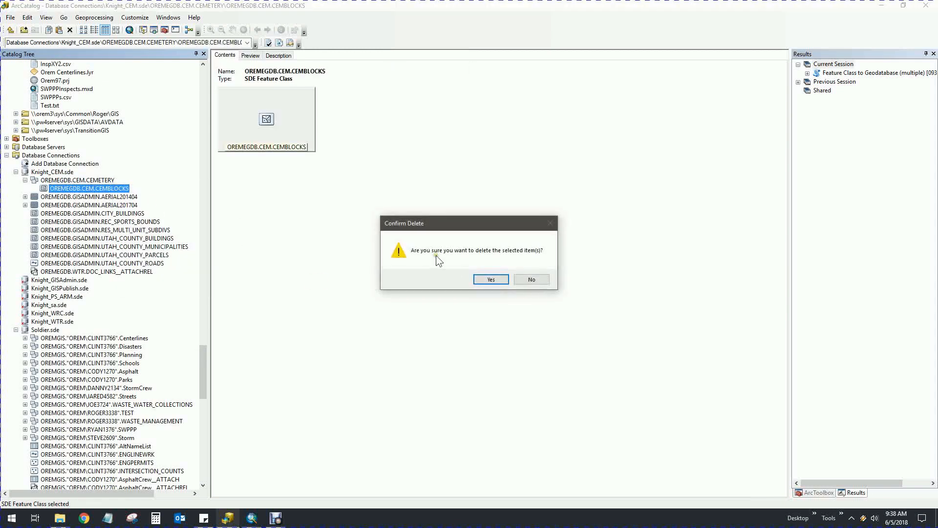
left_click(491, 280)
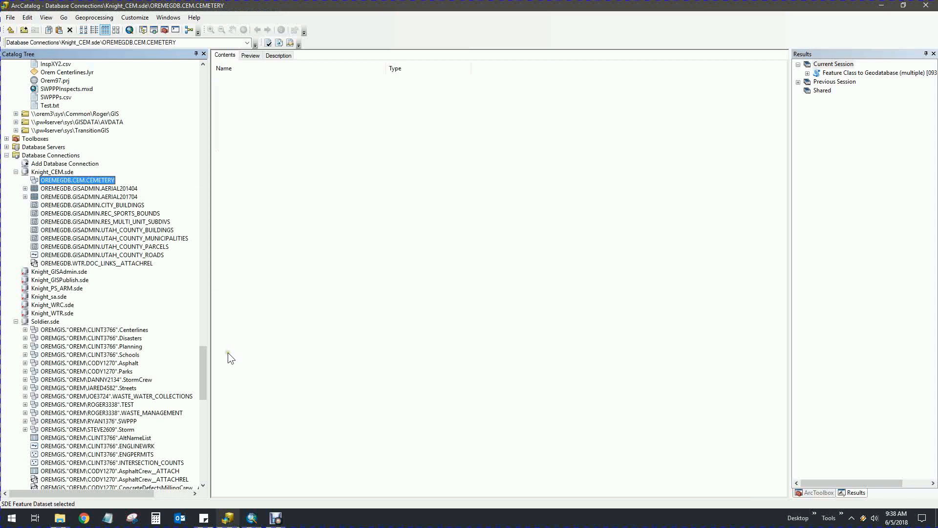
right_click(77, 184)
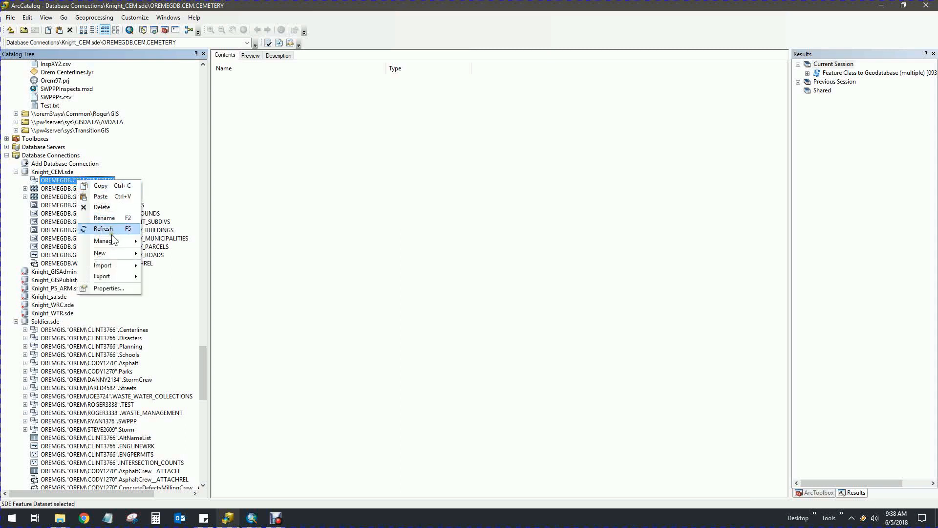
mouse_move(109, 266)
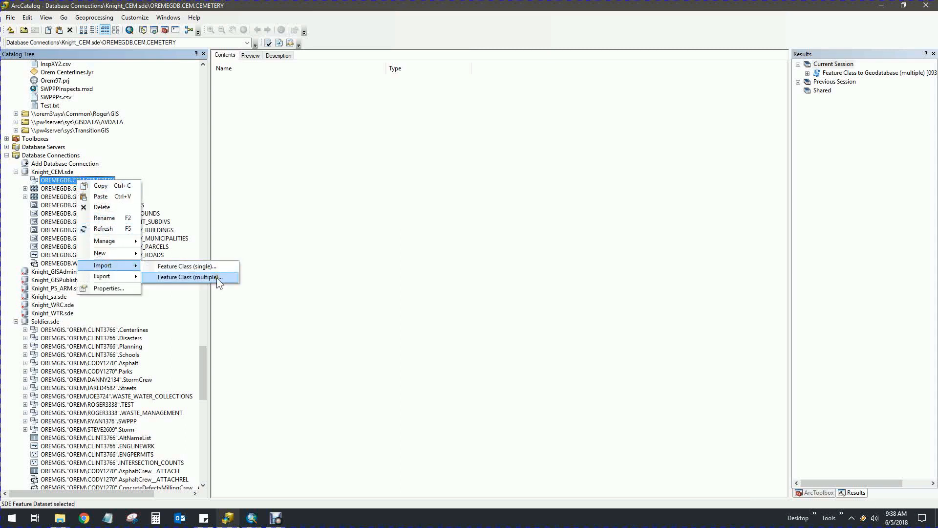
left_click(215, 277)
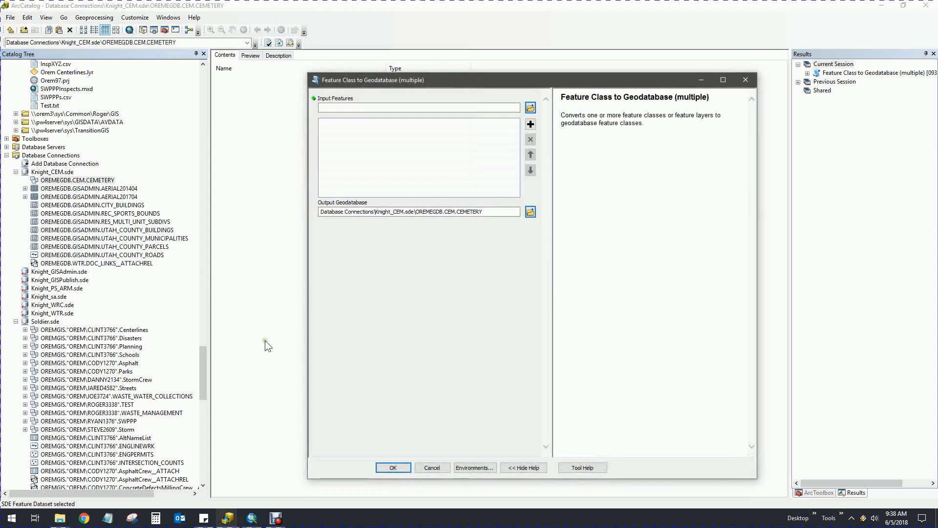
left_click_drag(207, 365, 204, 394)
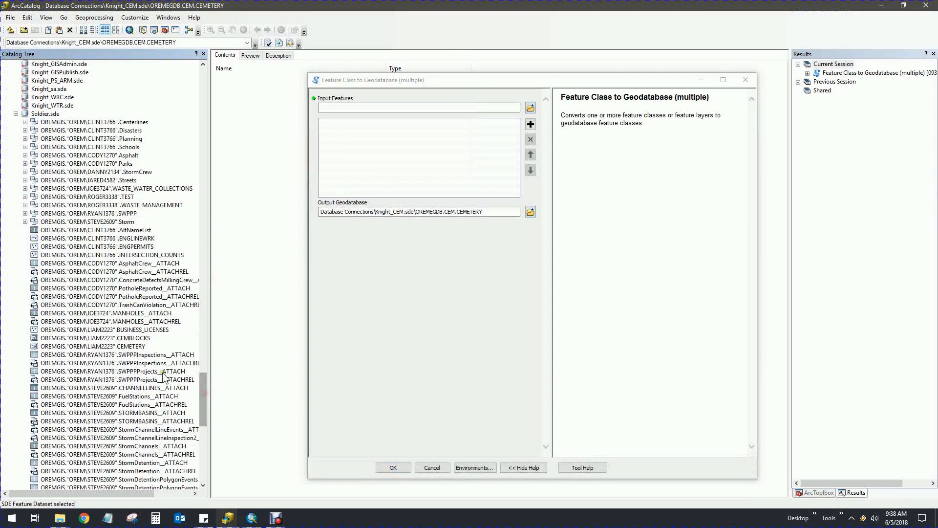
left_click_drag(83, 339, 409, 173)
left_click_drag(104, 346, 398, 172)
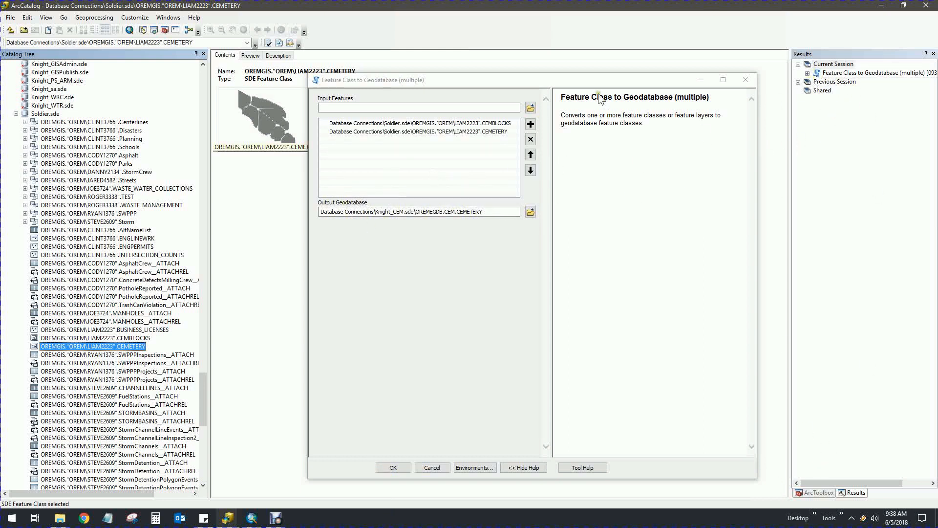
left_click(586, 81)
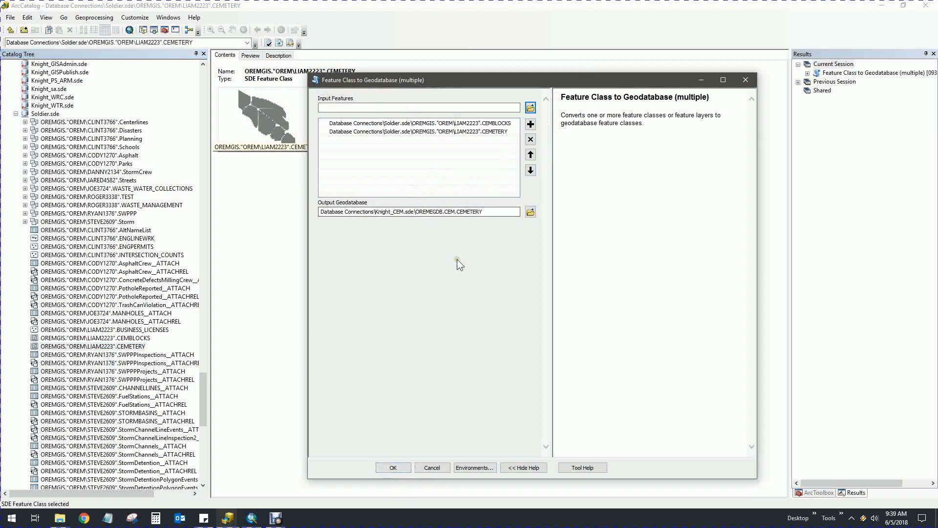
left_click(746, 80)
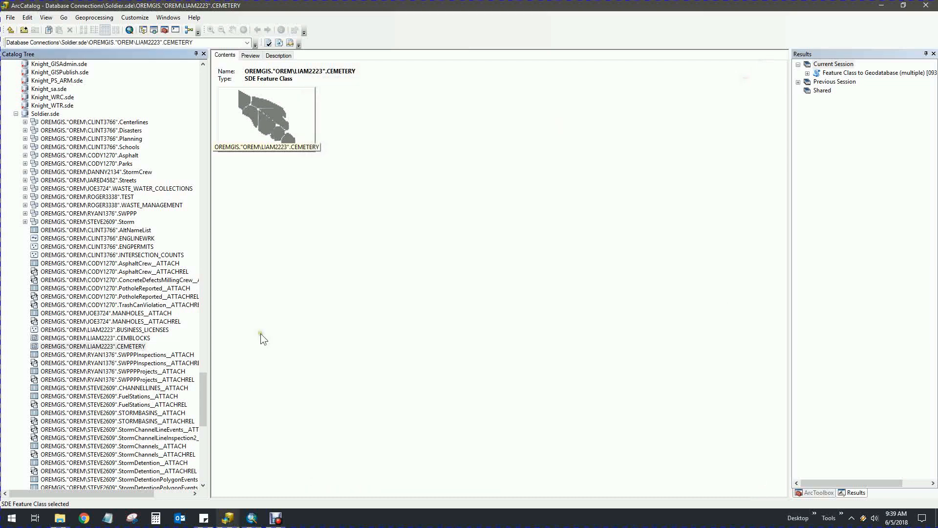
Export Soldier's CEMETERY as a single class, with Knight_CEM's OREMEGDB.CEM.CEMETERY as output location
right_click(114, 347)
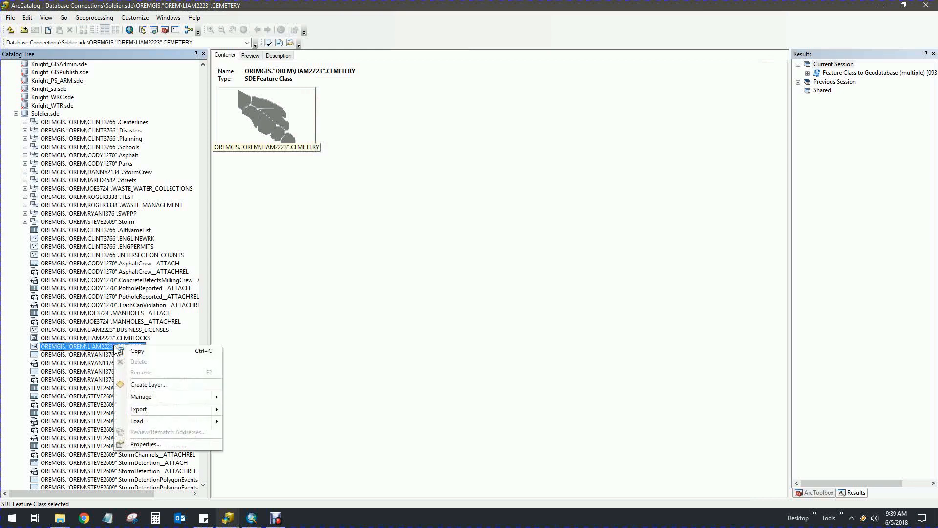
mouse_move(153, 408)
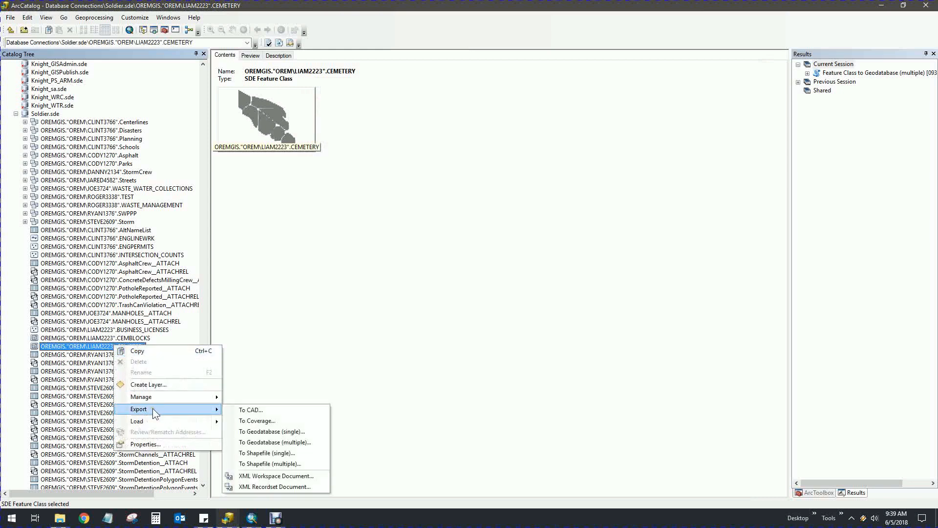
left_click(293, 431)
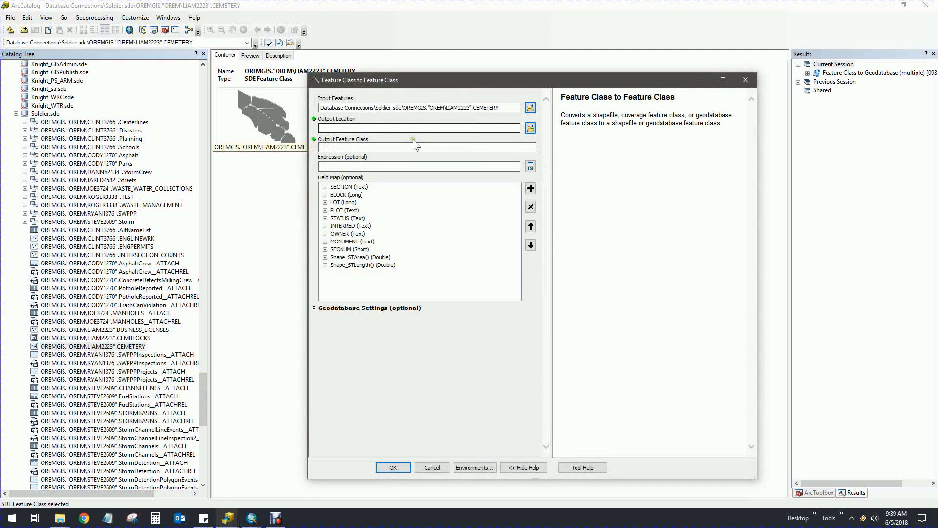
left_click_drag(203, 392, 197, 345)
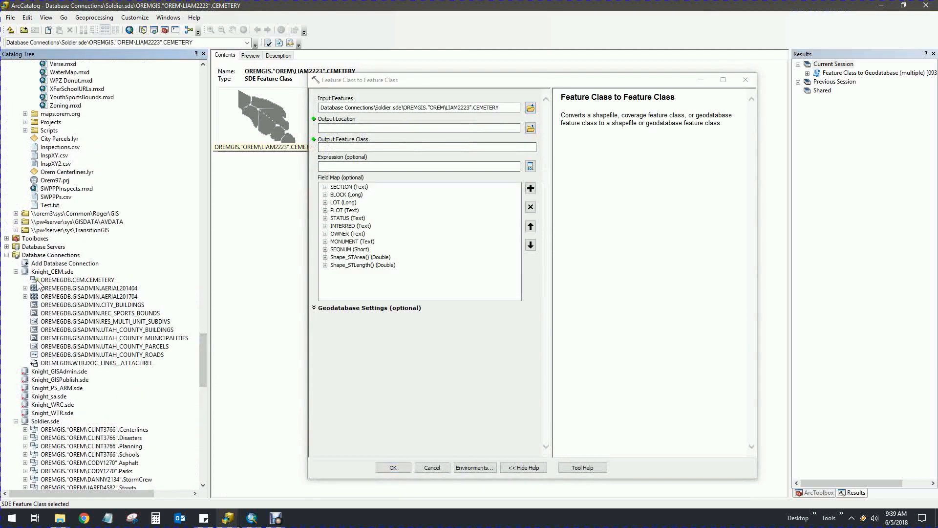
left_click_drag(37, 283, 357, 130)
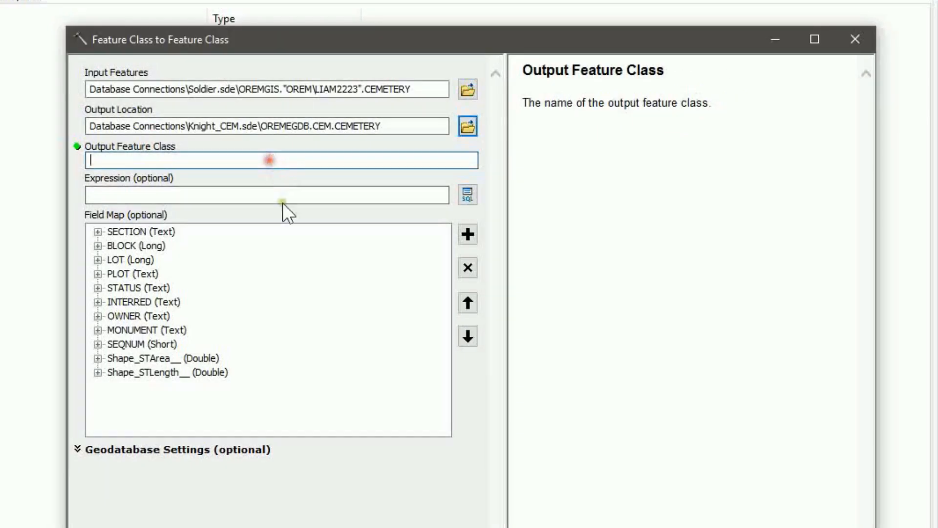
Name the output feature class PLOTS
left_click(425, 147)
type("PLOTS")
left_click(184, 198)
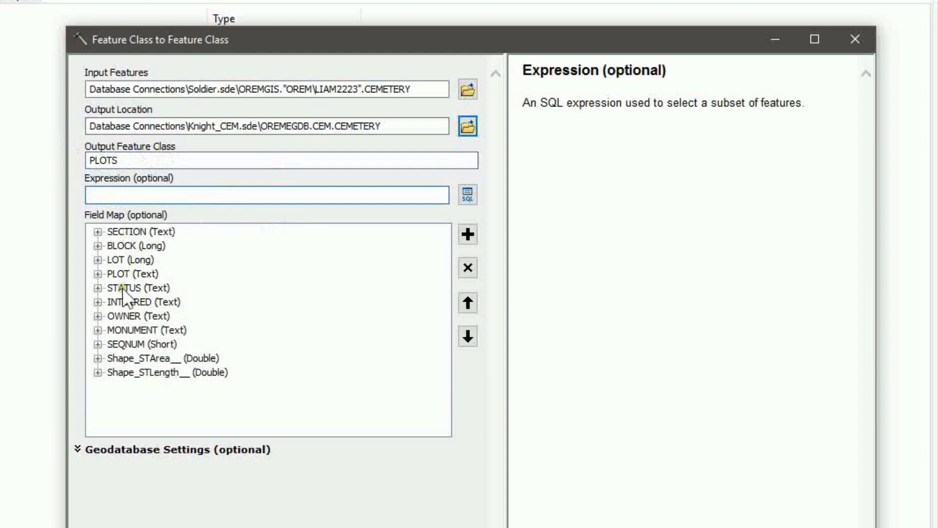
Remove the Shape_STArea and Shape_STLength fields from the output field map
left_click(131, 372)
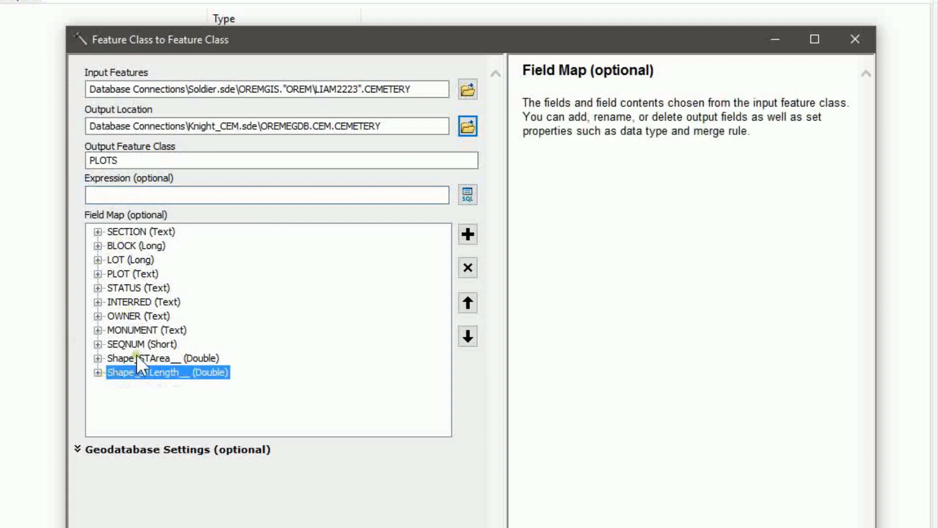
left_click(137, 357)
left_click(98, 372)
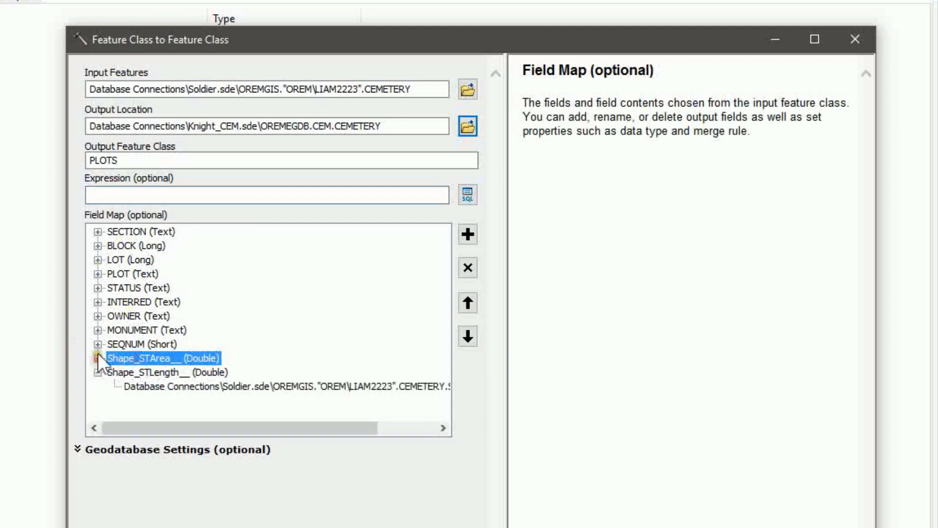
left_click(98, 358)
left_click(97, 386)
left_click(98, 358)
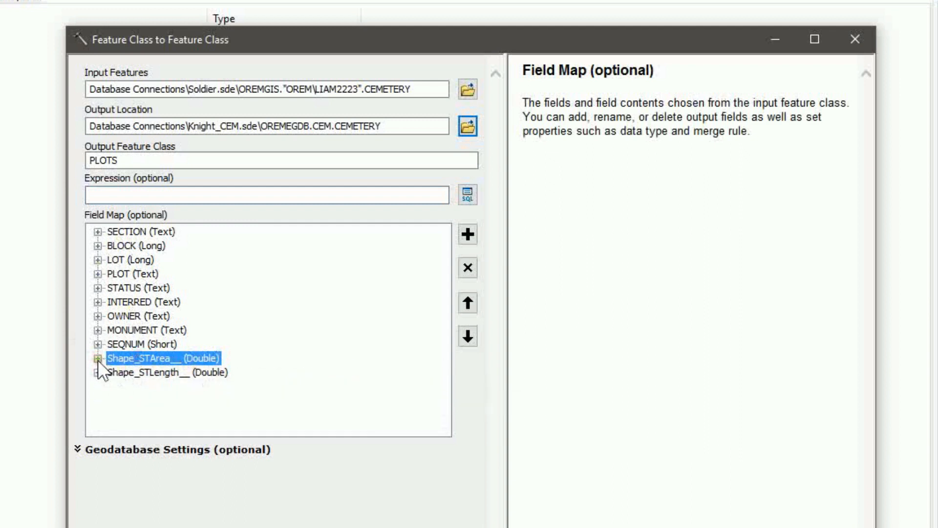
left_click(98, 358)
left_click(170, 372)
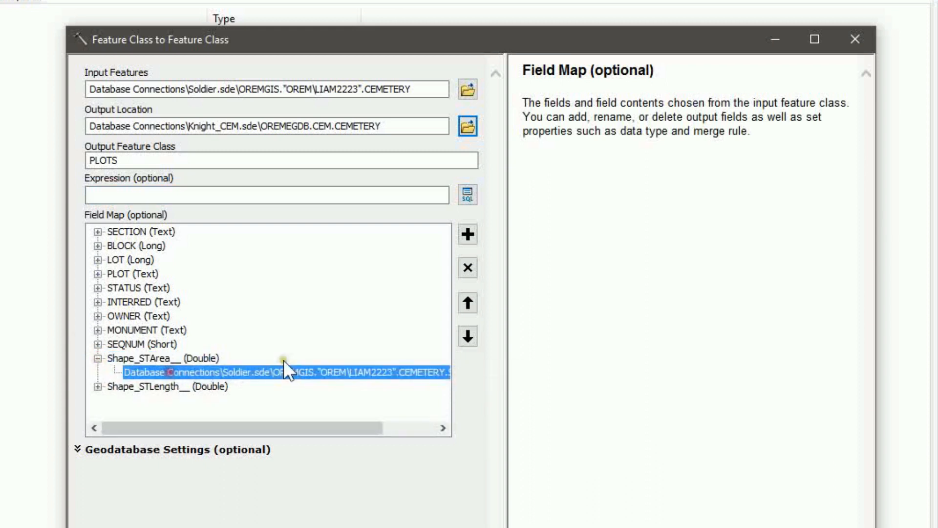
left_click(468, 268)
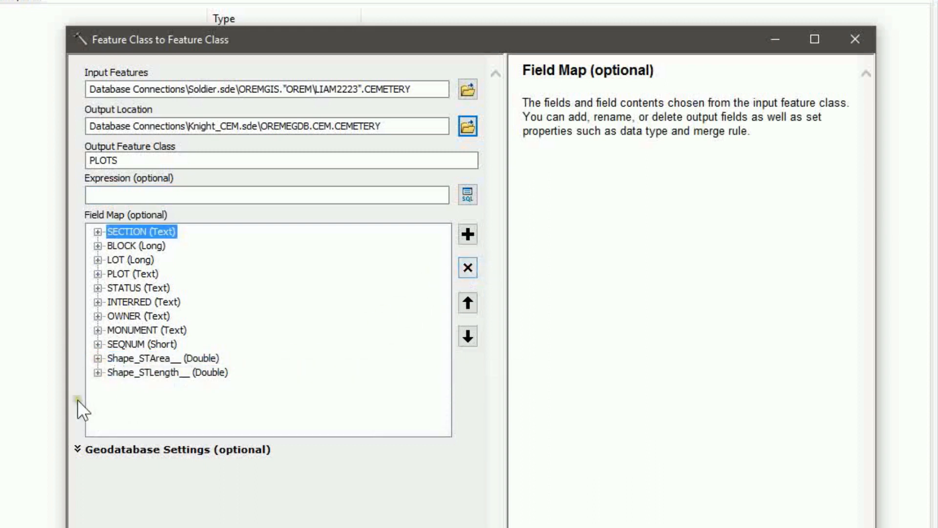
left_click(122, 359)
left_click(468, 268)
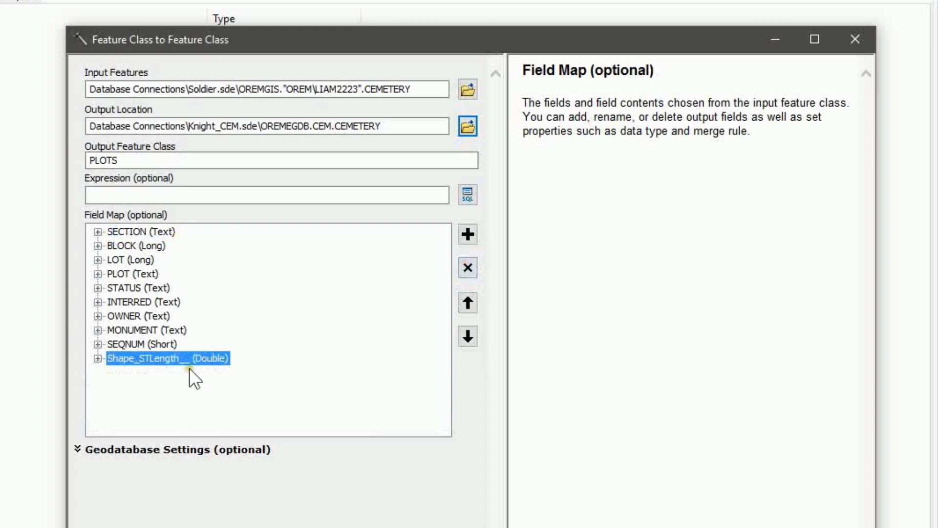
left_click(95, 358)
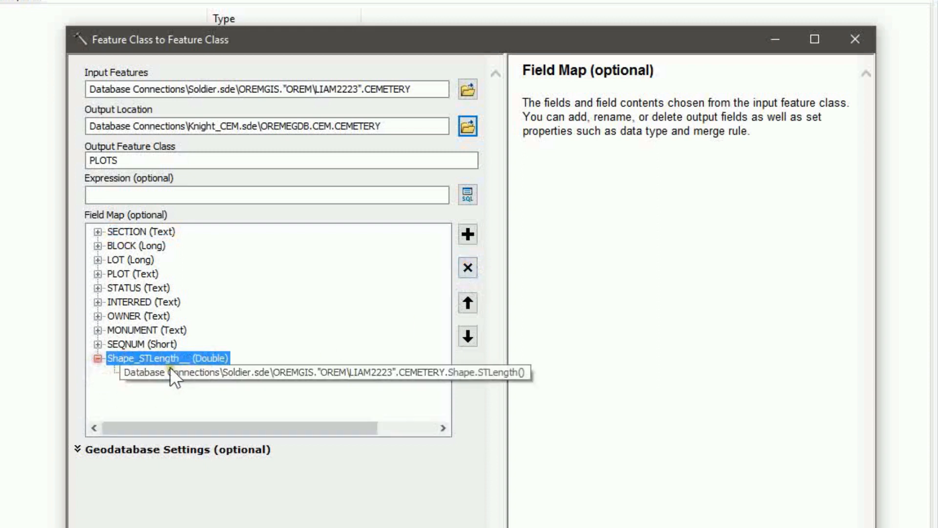
left_click(95, 359)
left_click(466, 267)
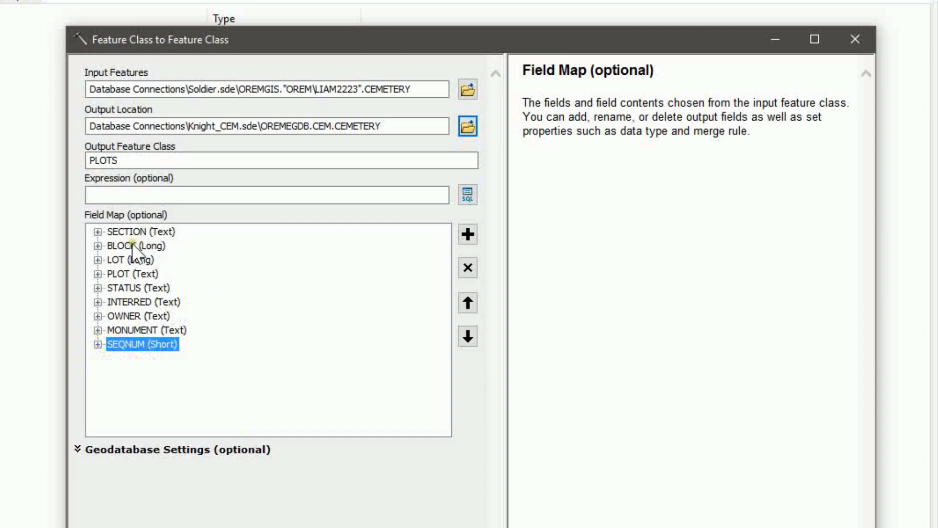
Move PLOT to the top of the field list and SEQNUM up to follow LOT
left_click(122, 275)
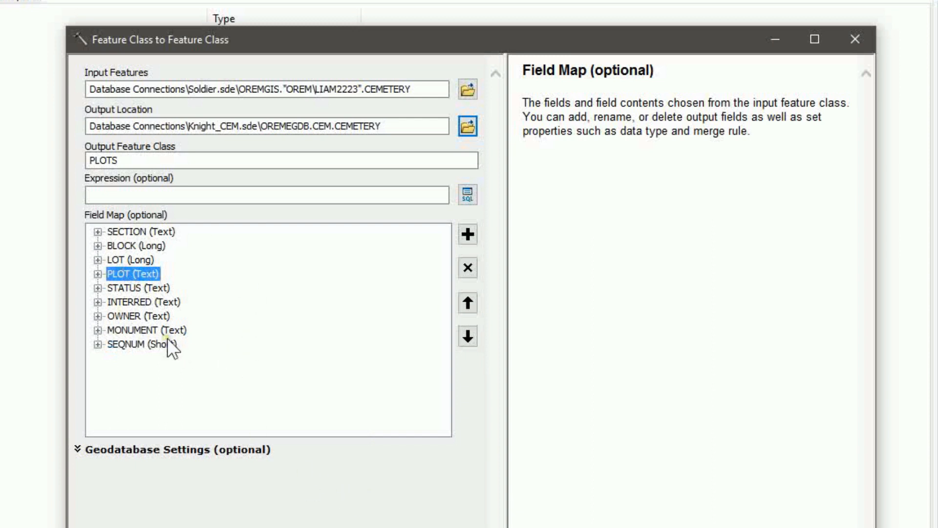
left_click(466, 302)
left_click(466, 302)
left_click(466, 301)
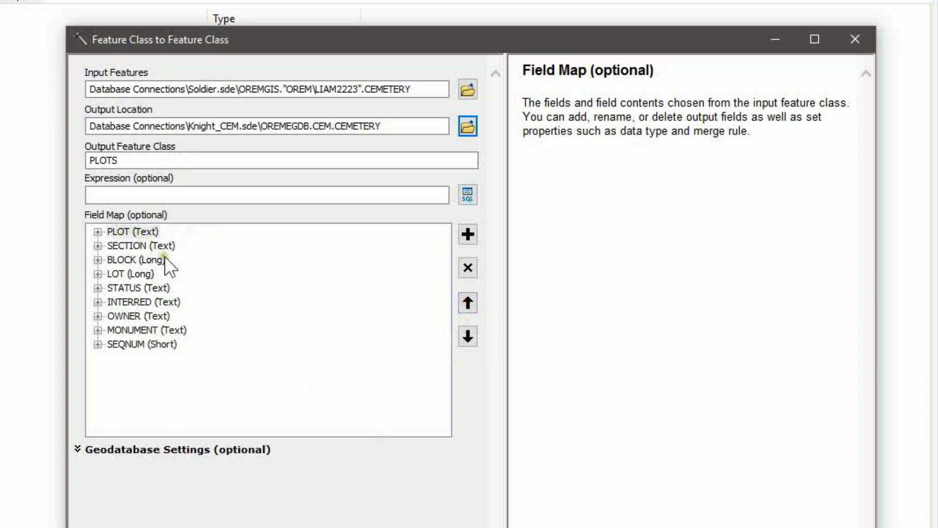
left_click(124, 244)
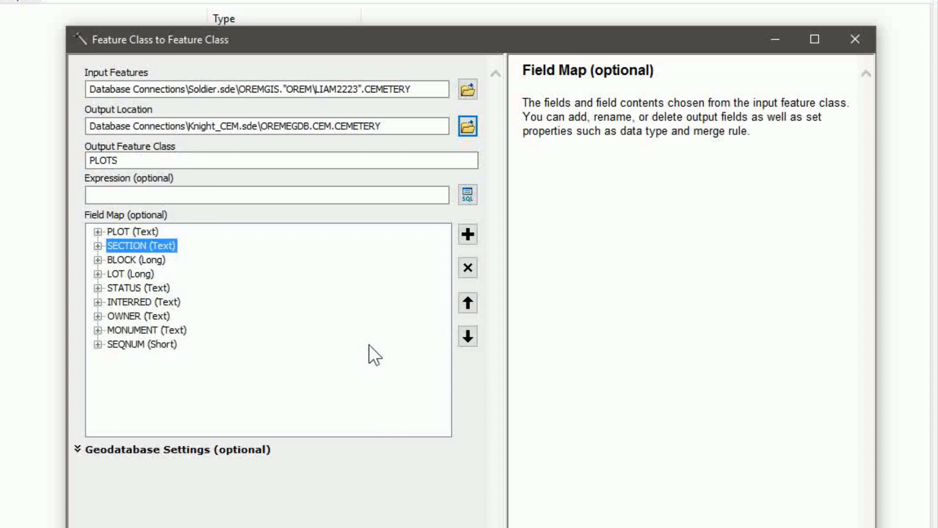
left_click(125, 260)
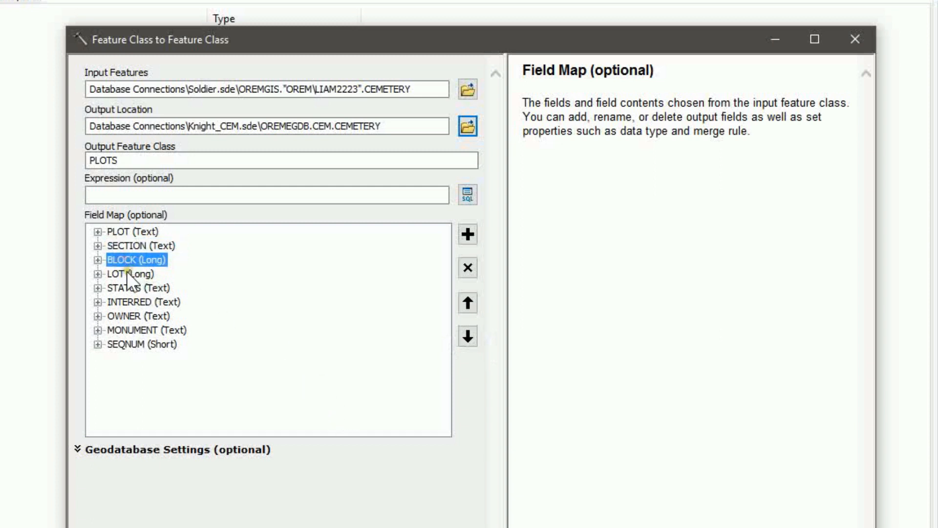
left_click(127, 274)
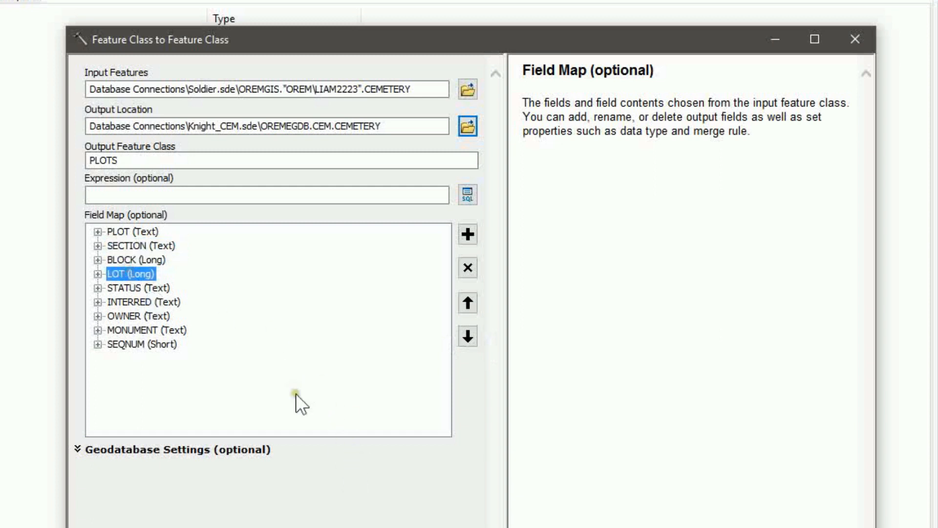
left_click(123, 345)
left_click(465, 301)
left_click(469, 303)
left_click(469, 301)
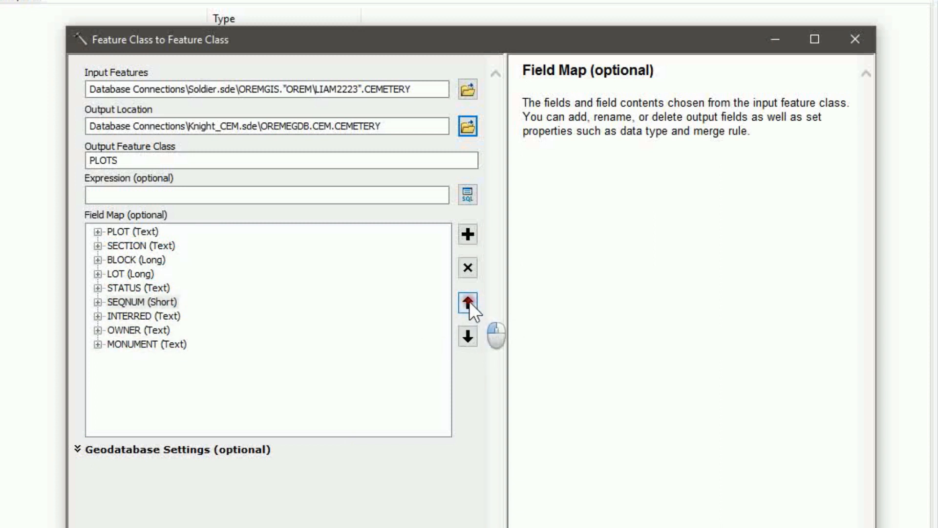
left_click(469, 301)
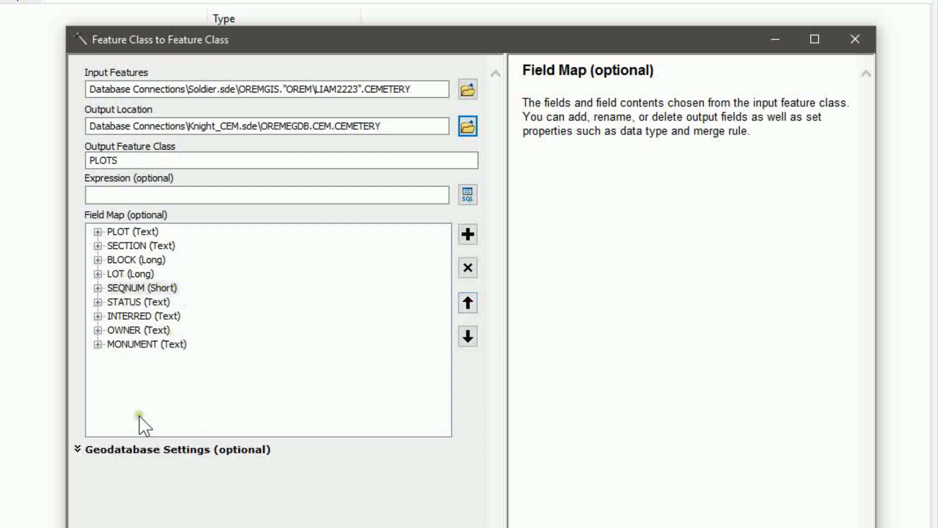
Move STATUS to the bottom and OWNER above INTERRED, leaving the filter expression empty
left_click(111, 298)
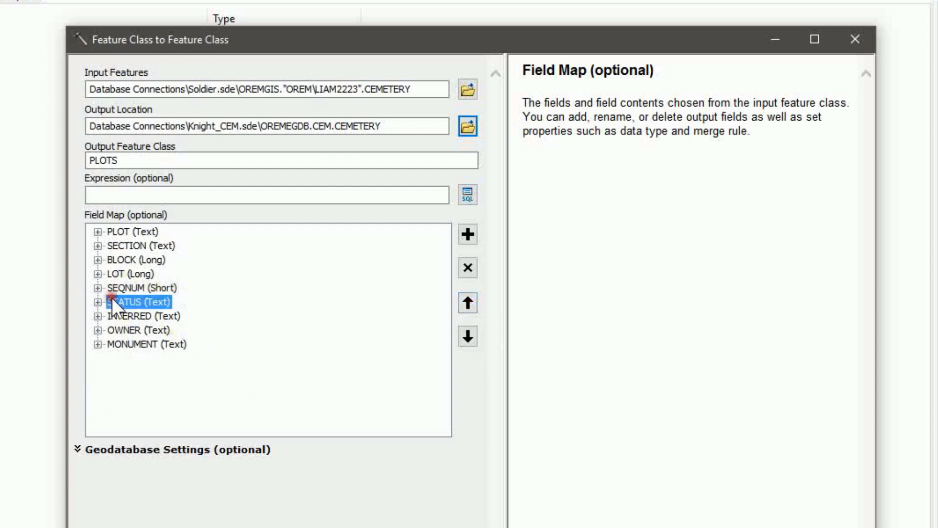
left_click(467, 336)
left_click(467, 336)
left_click(467, 336)
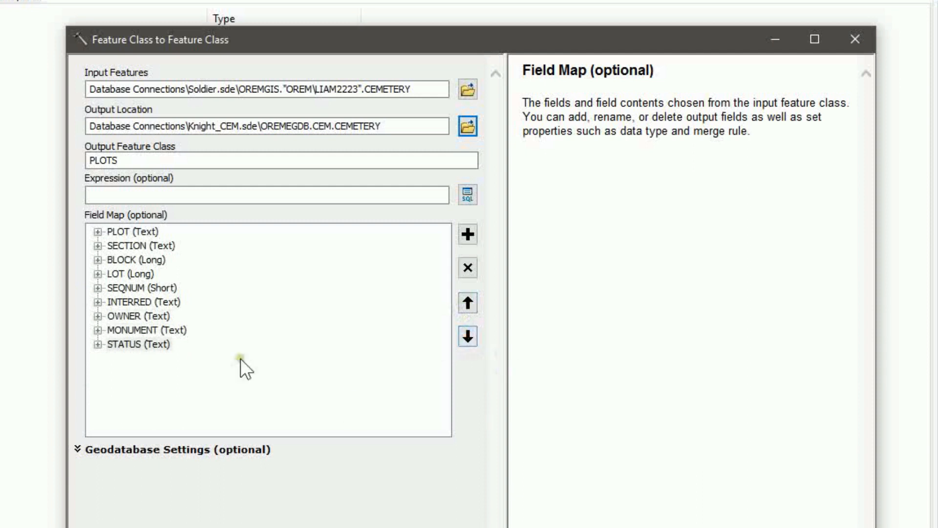
left_click(121, 321)
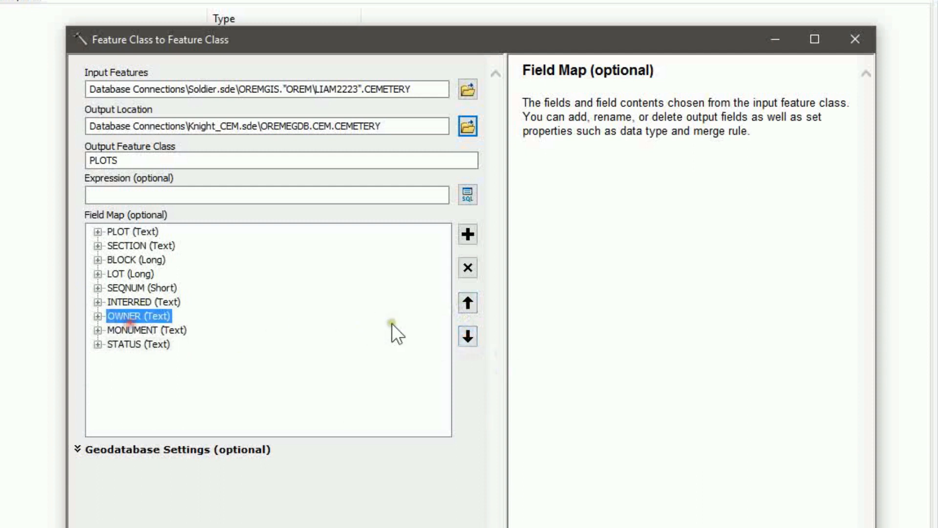
left_click(467, 303)
left_click(136, 333)
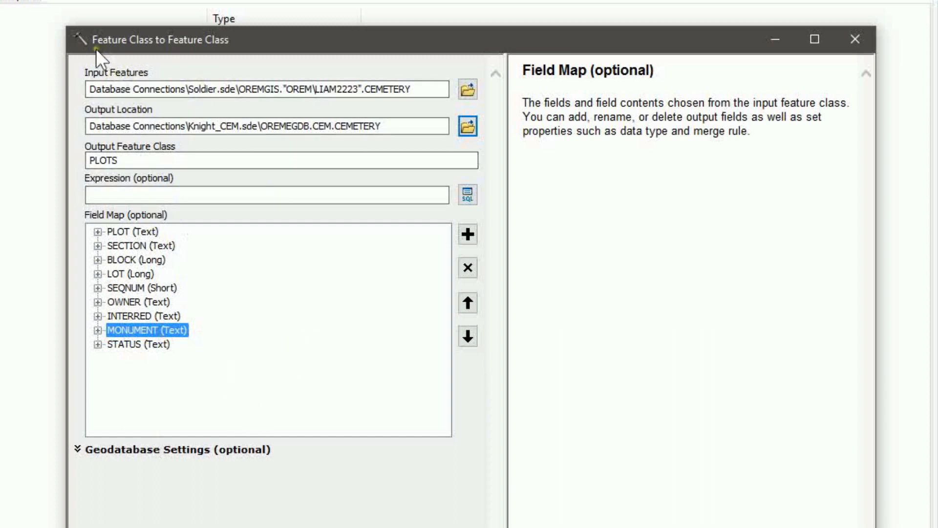
left_click(202, 198)
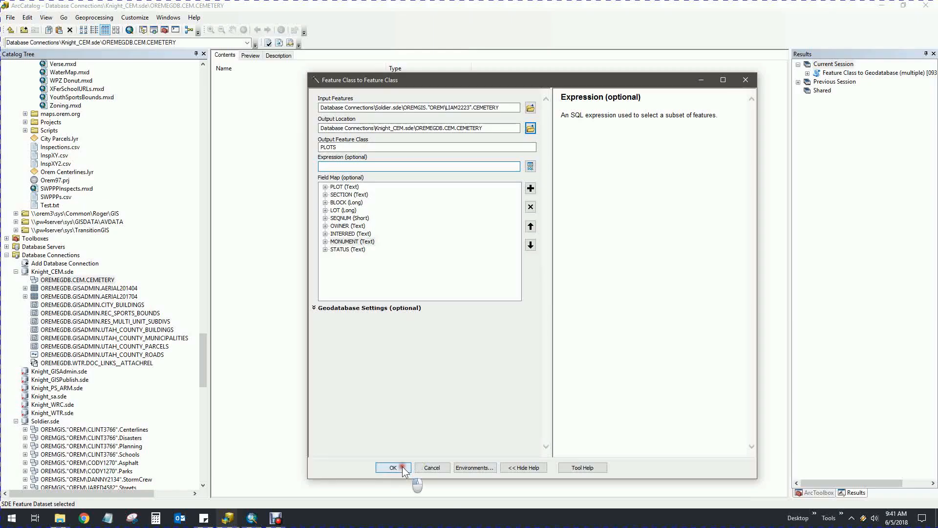
Run the copy and confirm OREMEGDB.CEM.PLOTS appears inside the CEMETERY dataset
left_click(403, 466)
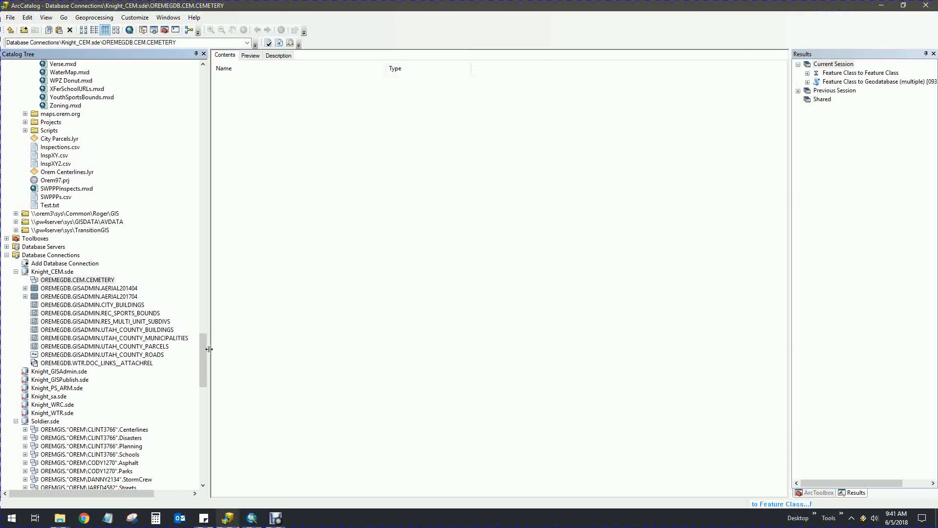
left_click_drag(206, 353, 205, 401)
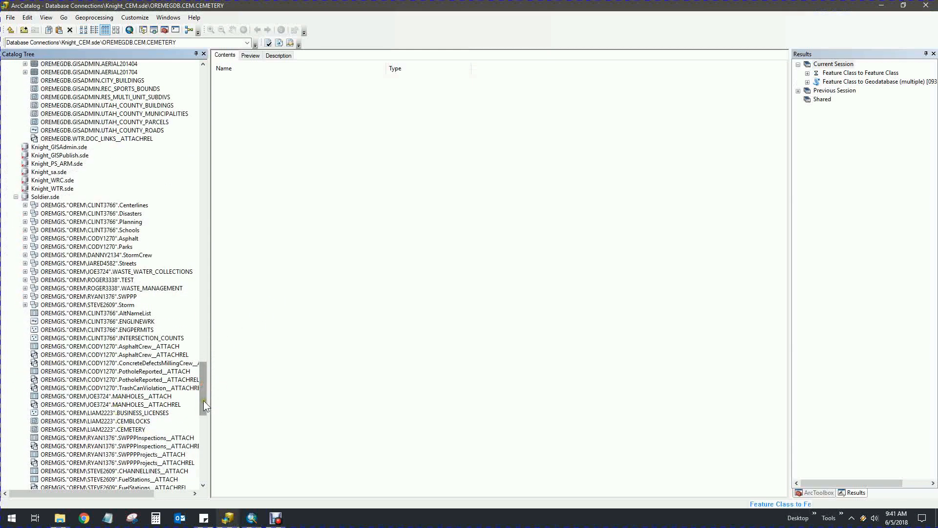
left_click_drag(203, 400, 204, 369)
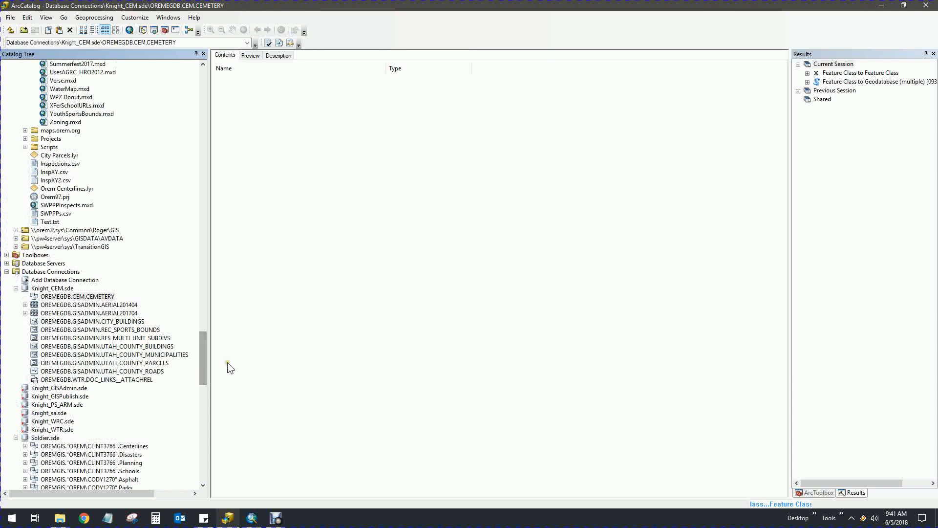
mouse_move(204, 367)
left_mouse_down()
mouse_move(203, 324)
mouse_move(203, 379)
left_mouse_up()
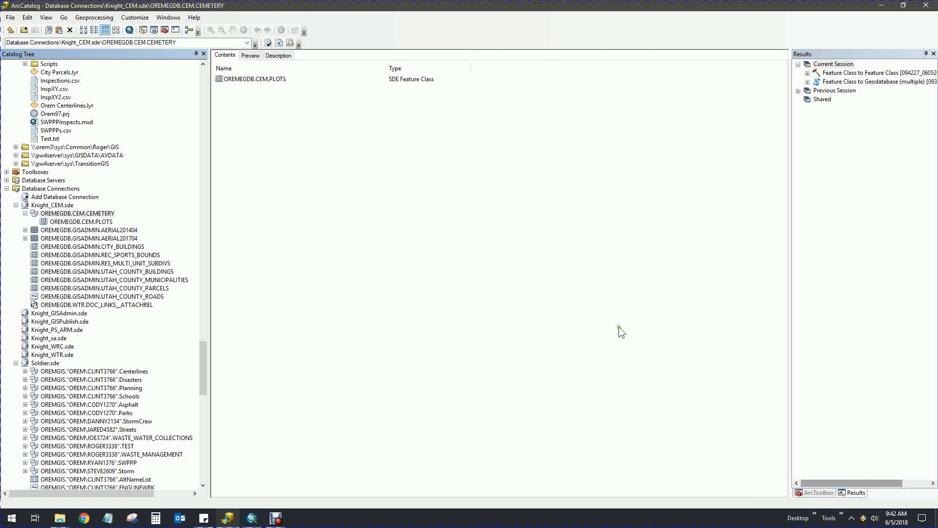
Preview OREMEGDB.CEM.PLOTS as a table of 2,000 records, then reselect Knight_CEM.sde
left_click(54, 222)
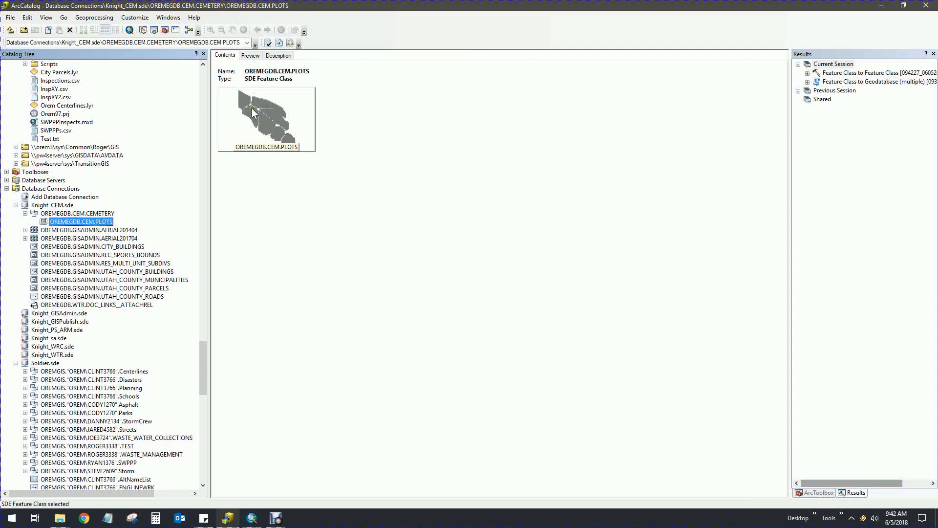
left_click(250, 55)
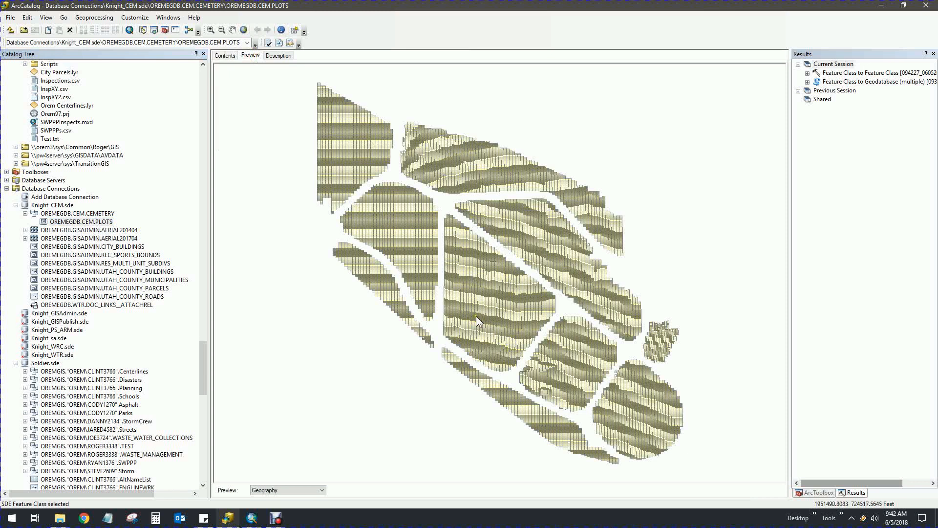
left_click(304, 492)
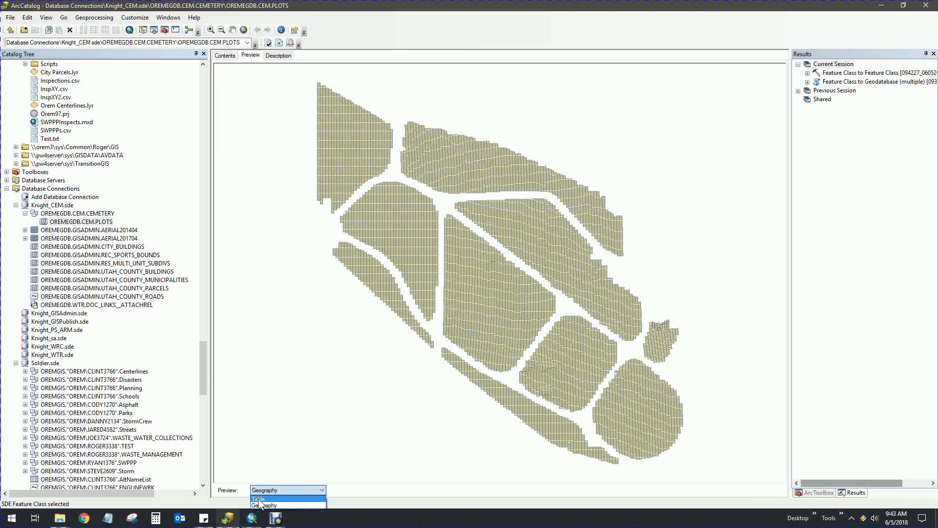
left_click(258, 498)
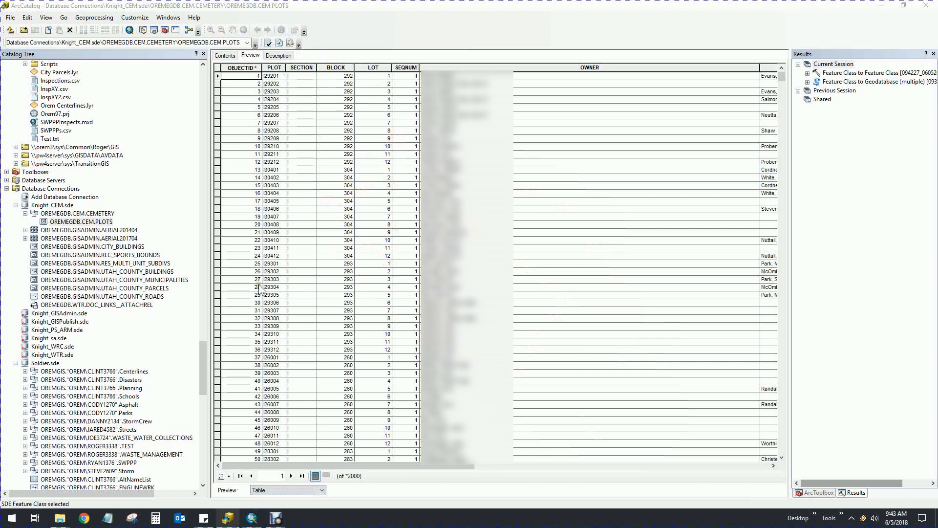
left_click(73, 213)
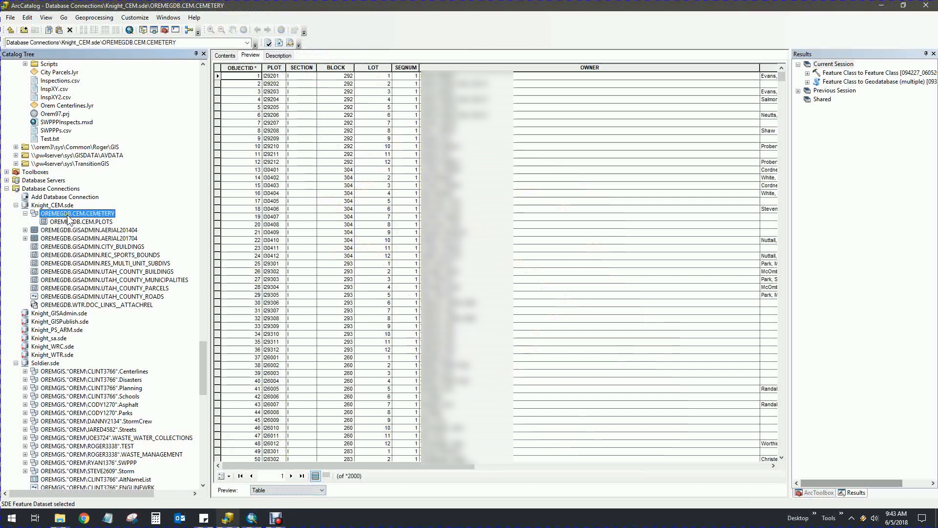
left_click(60, 207)
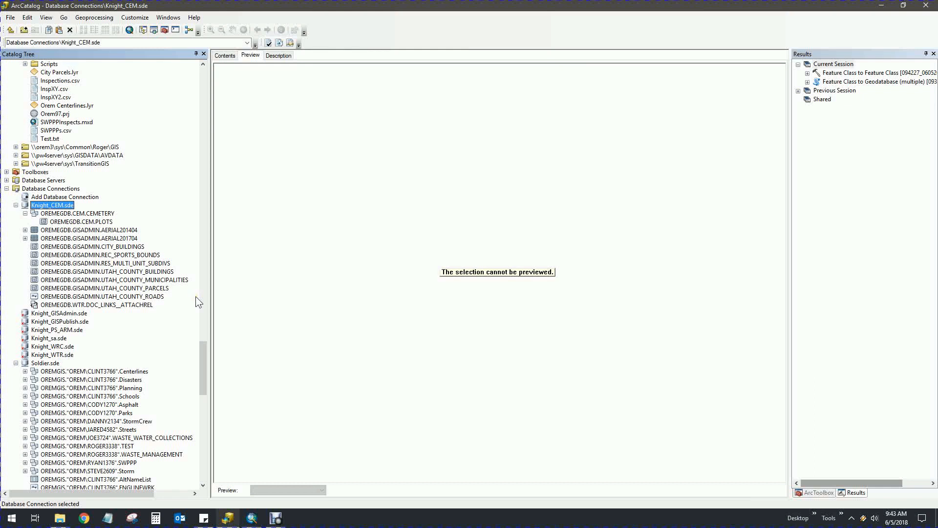
Launch Feature Class to Feature Class from ArcToolbox's Conversion Tools > To Geodatabase
left_click(25, 213)
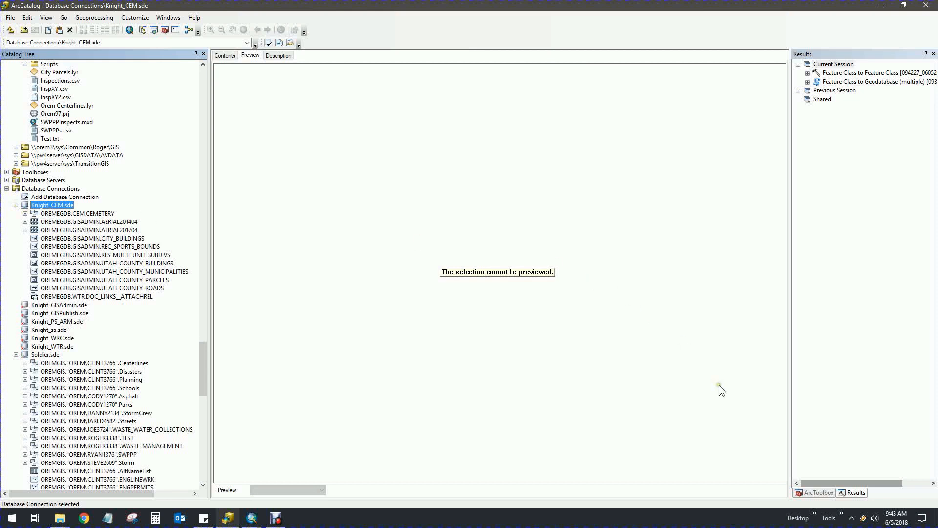
left_click(822, 491)
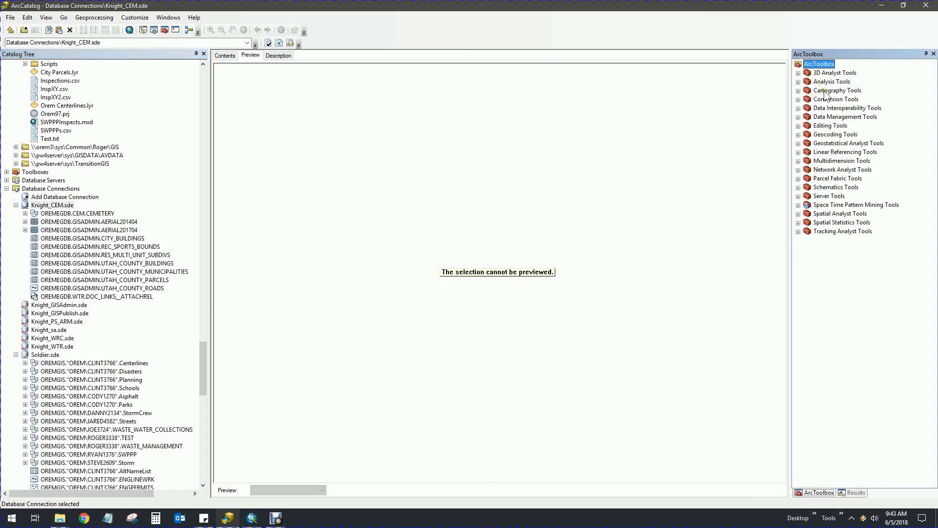
left_click(798, 99)
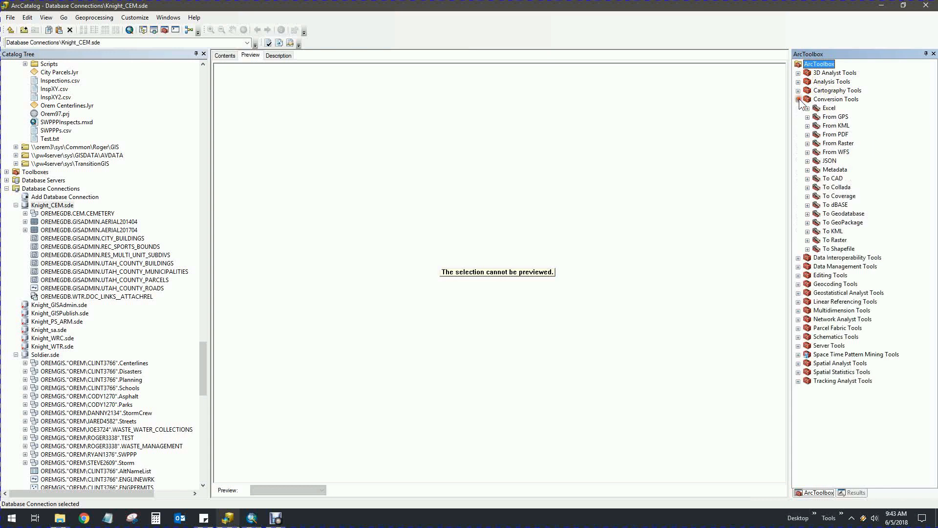
left_click(807, 214)
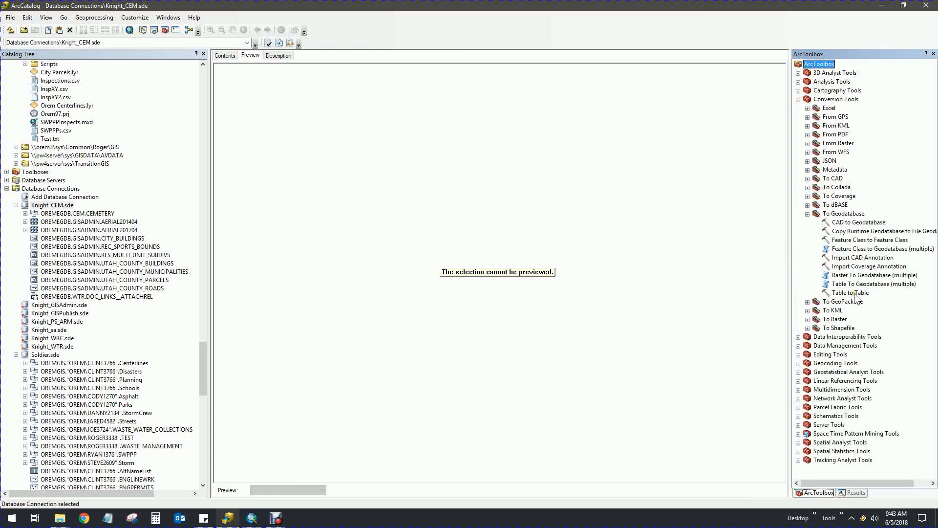
double_click(849, 241)
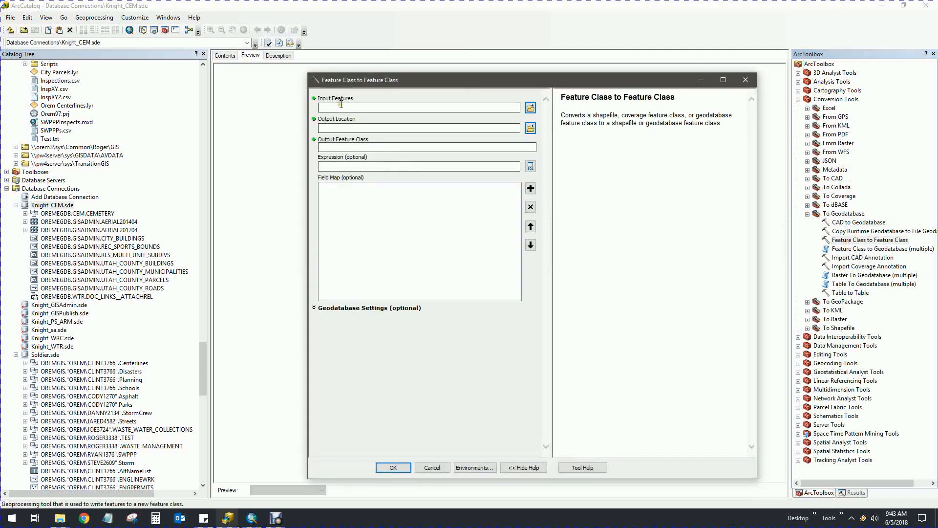
Set Soldier.sde's CEMBLOCKS as input, OREMEGDB.CEM.CEMETERY as location, and BLOCKS as output name
left_click_drag(380, 82, 353, 71)
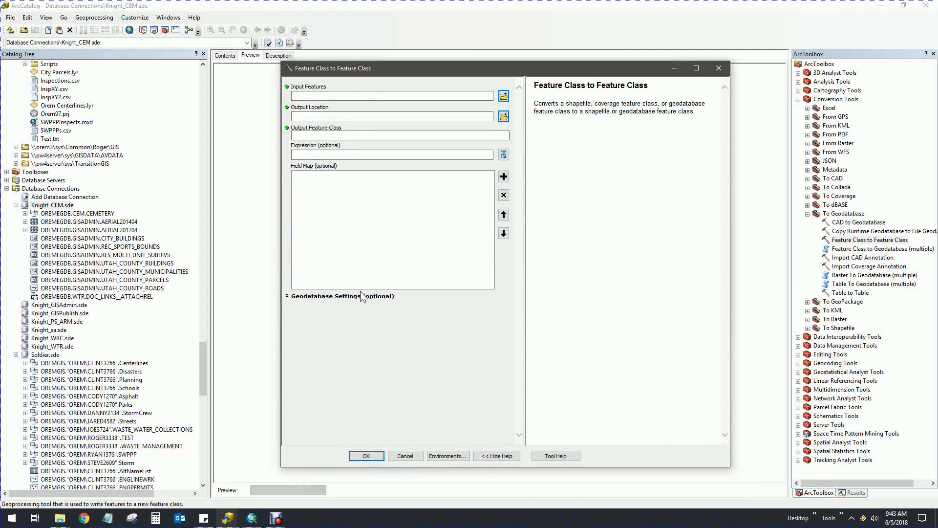
left_click_drag(205, 362, 200, 391)
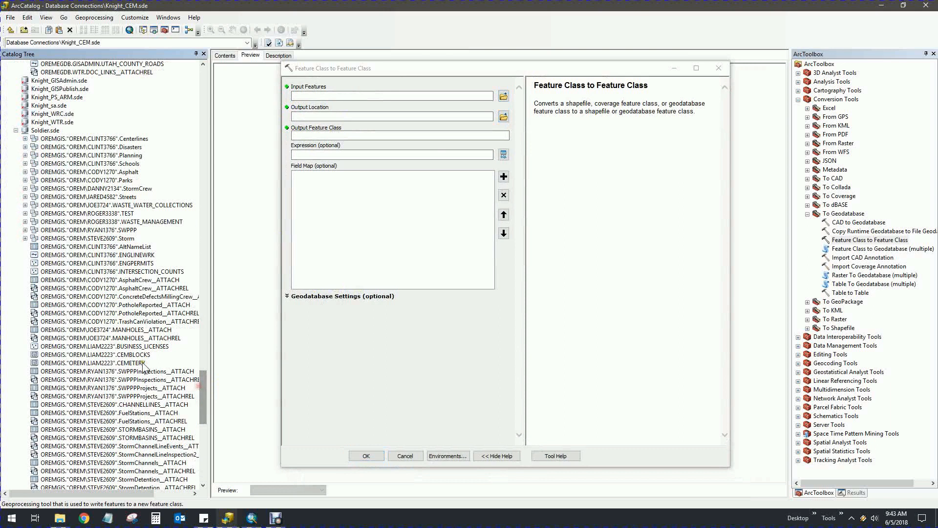
left_click_drag(45, 355, 320, 98)
left_click_drag(204, 383, 203, 349)
left_click_drag(71, 255, 323, 116)
left_click(299, 137)
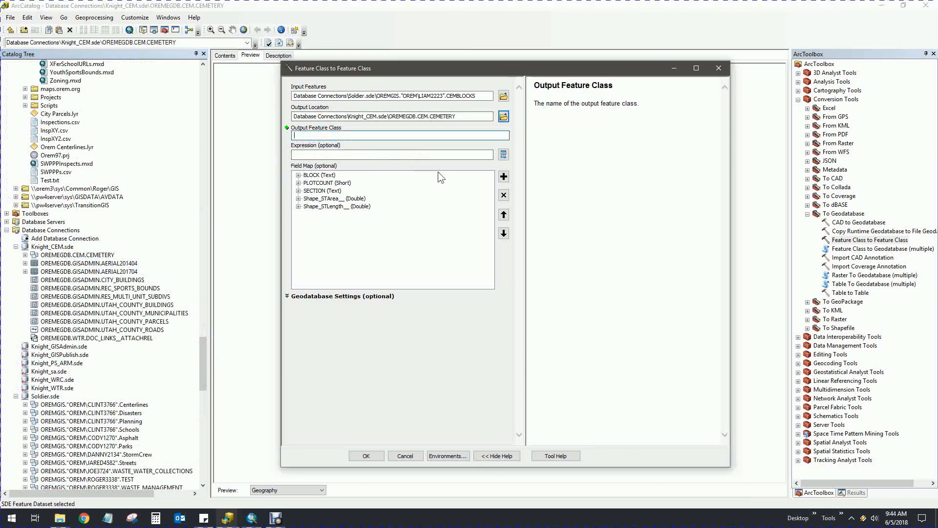
type("BLOCKS")
Delete Shape_STLength and Shape_STArea, move SECTION to the top, and run the copy creating BLOCKS
left_click(340, 207)
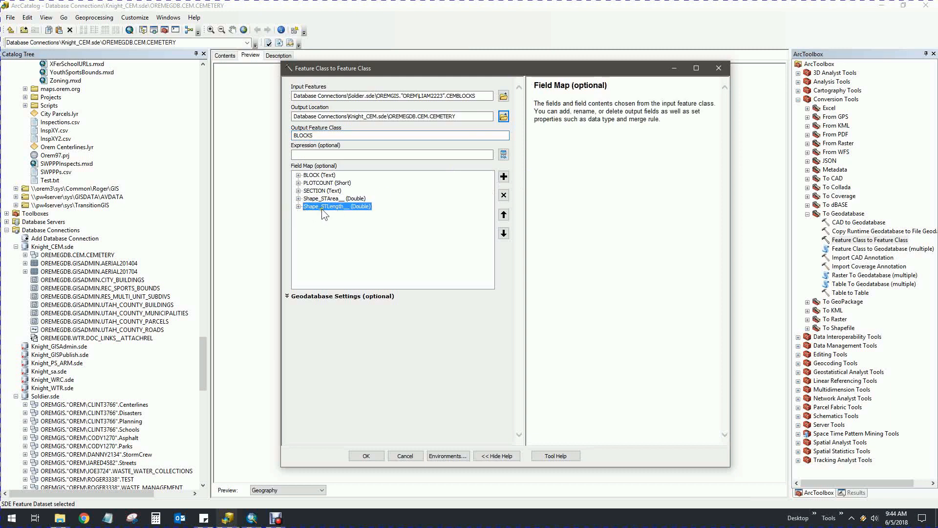
left_click(504, 194)
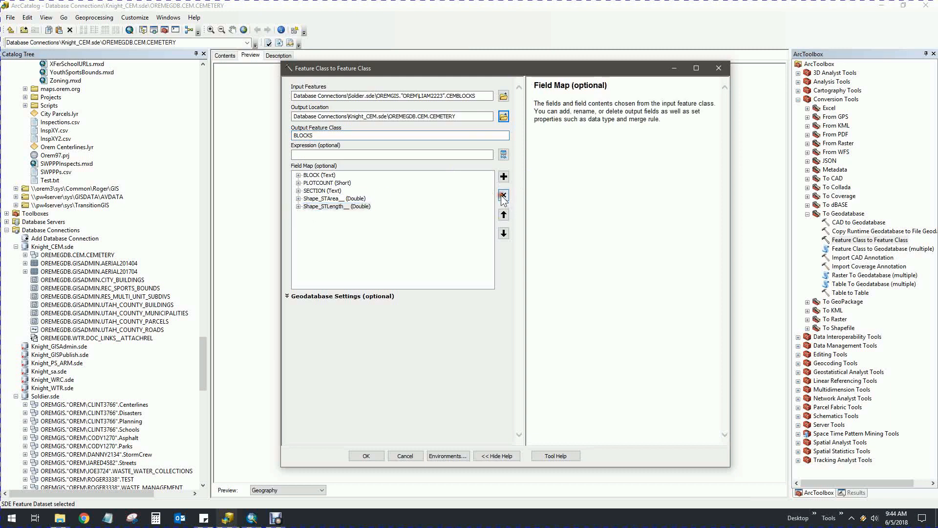
left_click(504, 195)
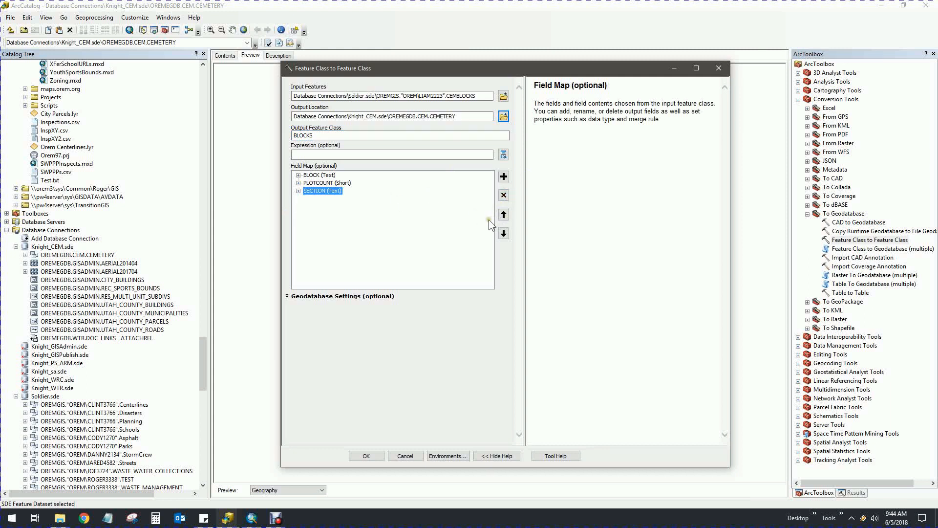
left_click(503, 215)
left_click(504, 215)
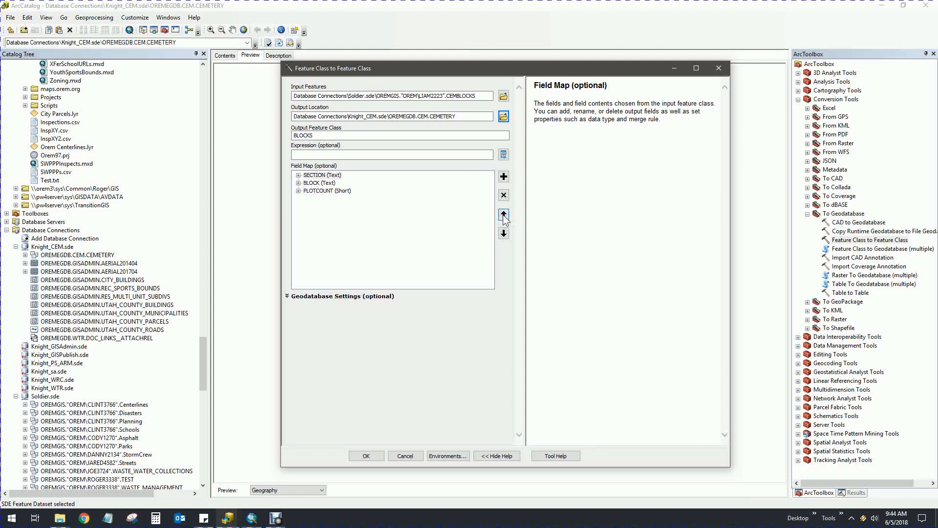
left_click(317, 191)
left_click(366, 455)
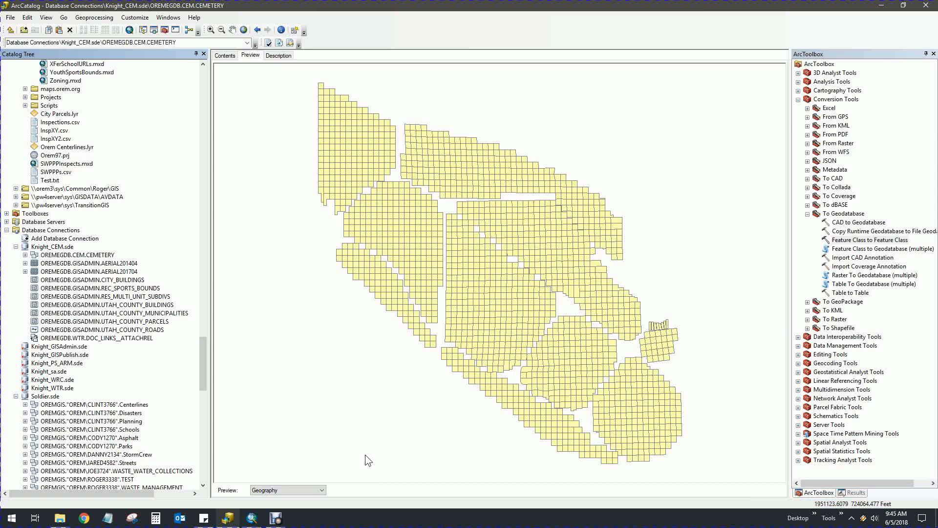
Scroll the Catalog Tree back up to the D:\GIS\Data\Cemetery folder
left_click_drag(204, 375, 203, 109)
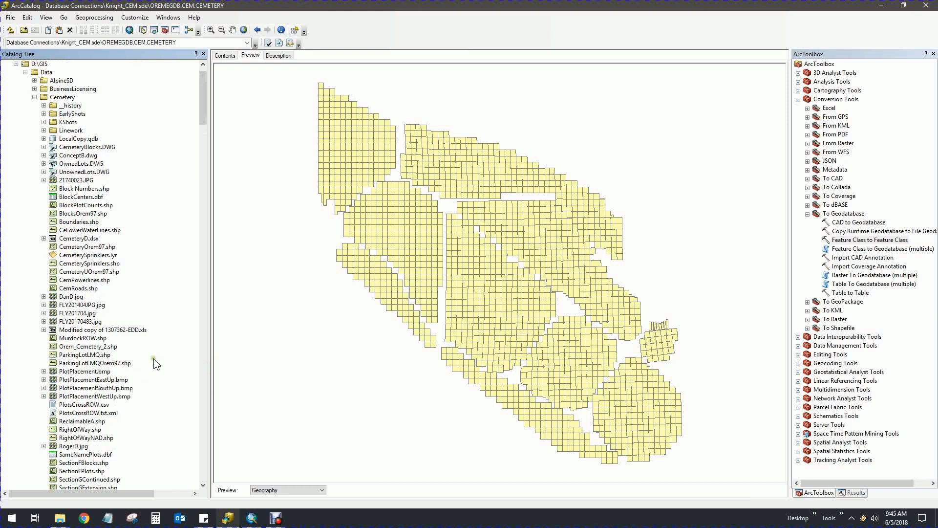
Export CemeterySprinklers.shp to a geodatabase as a single feature class
right_click(62, 264)
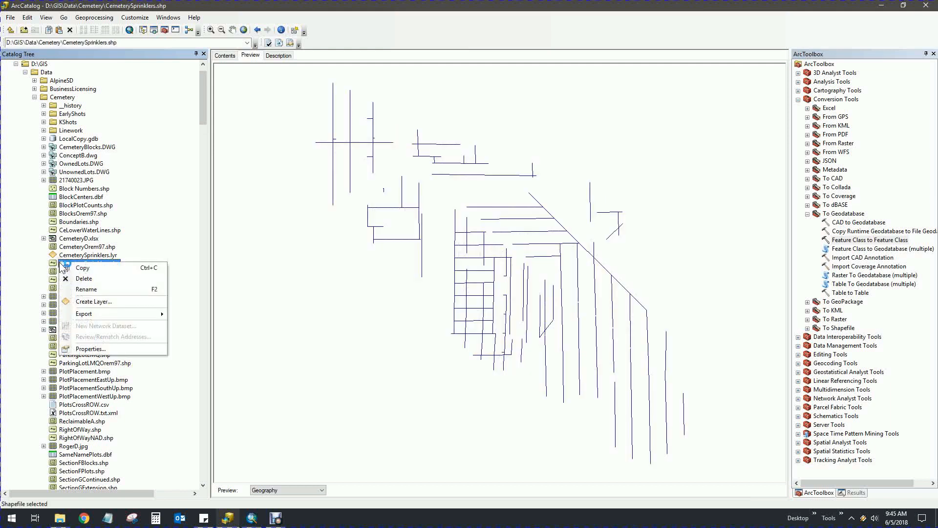
mouse_move(113, 313)
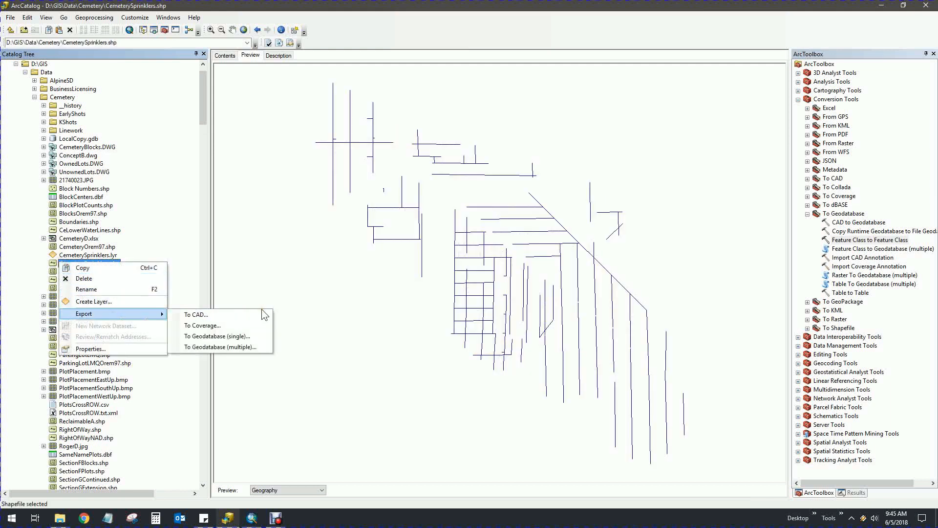
left_click(241, 336)
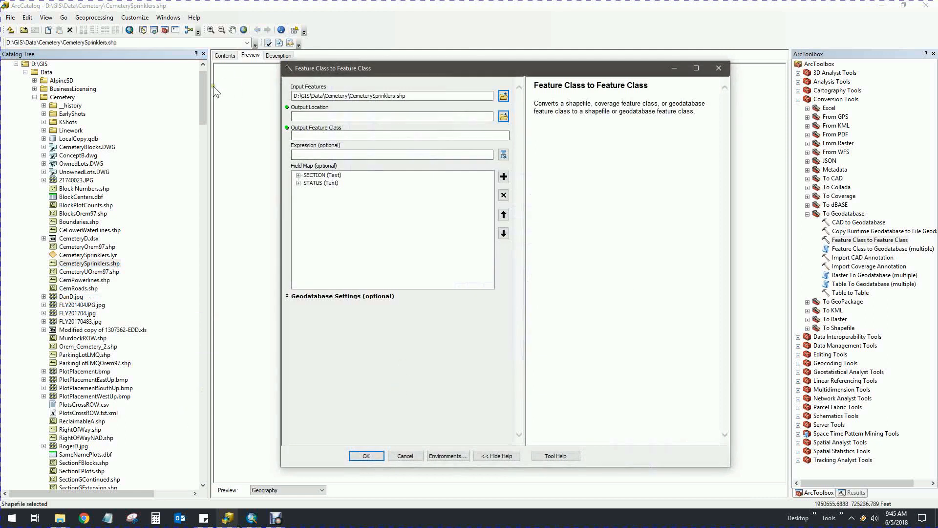
Set the CEMETERY dataset as output location, name it SPRINKER_LINES, and run the copy
left_click_drag(204, 95, 200, 366)
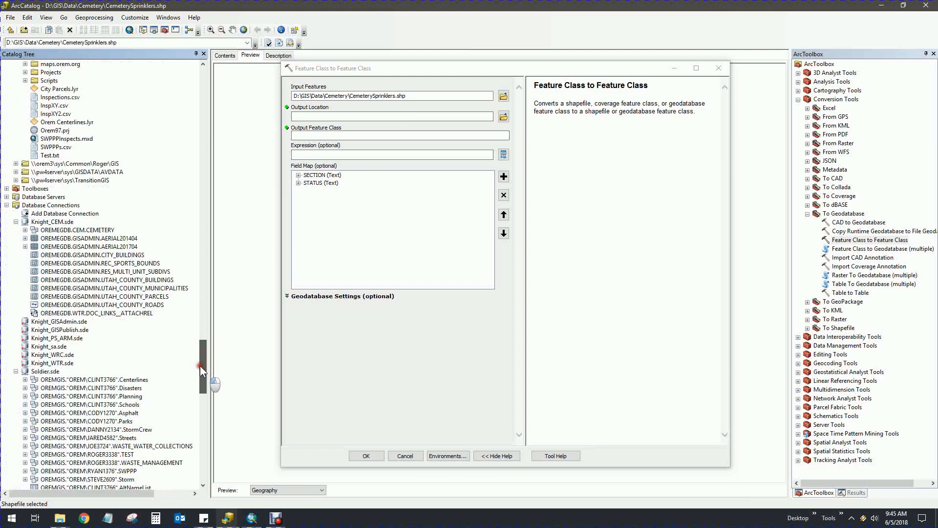
left_click_drag(34, 231, 321, 116)
left_click(391, 136)
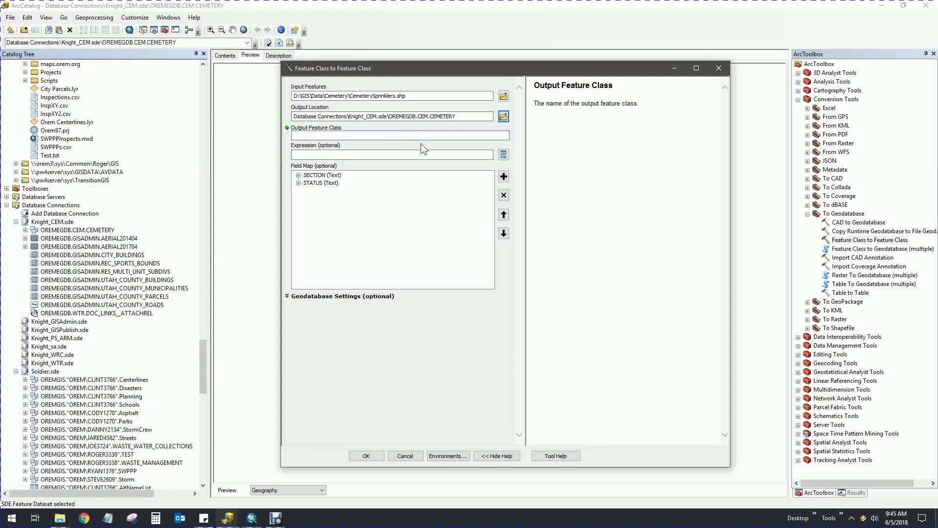
type("sPRINKER_LINES")
key("Tab")
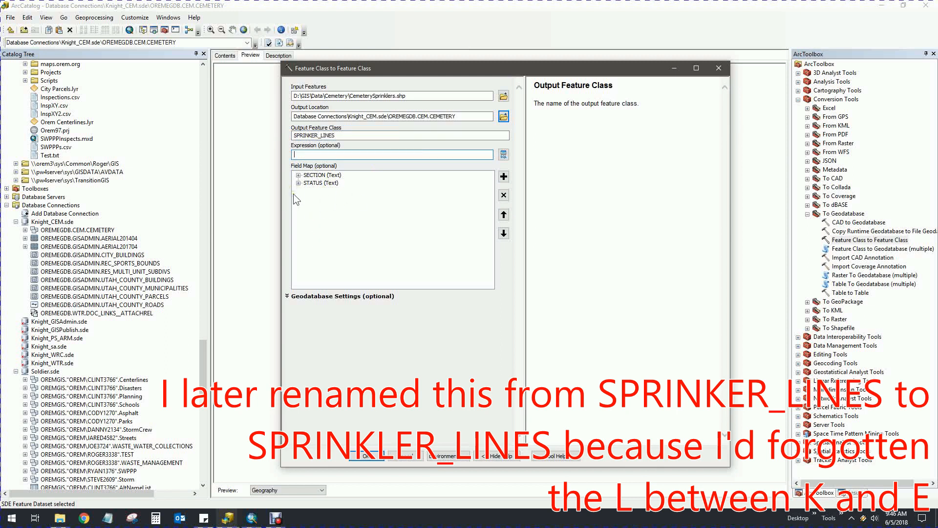
left_click(369, 455)
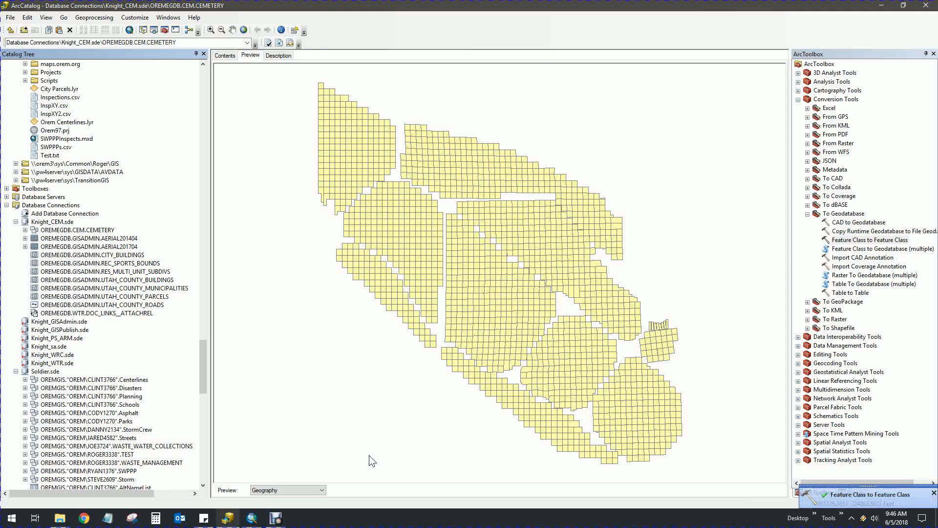
Expand CEMETERY to confirm BLOCKS, PLOTS and SPRINKER_LINES, then launch Projections and Transformations > Project
left_click(25, 230)
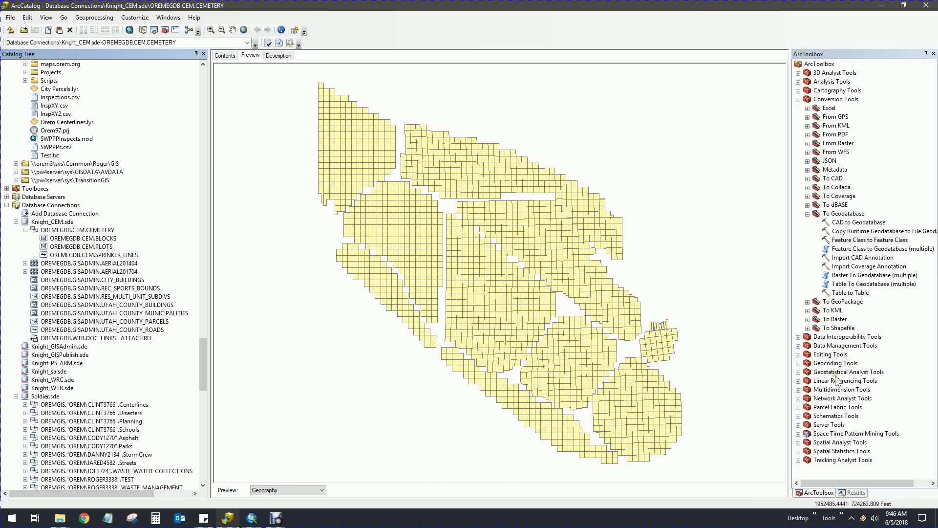
left_click(798, 345)
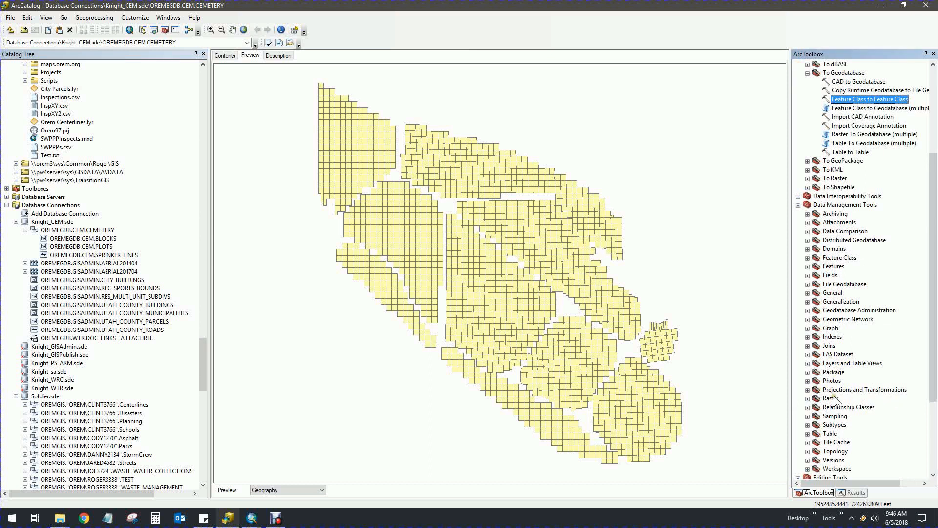
left_click(807, 389)
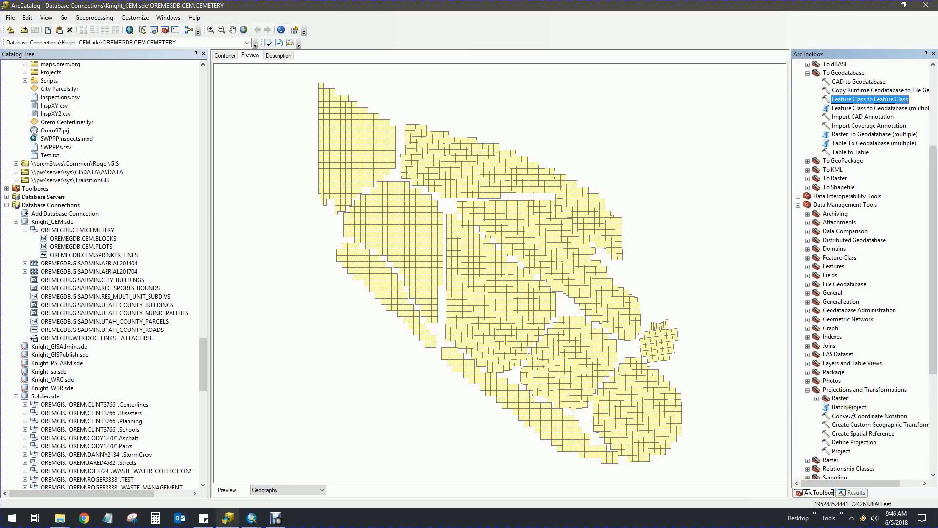
left_click(841, 451)
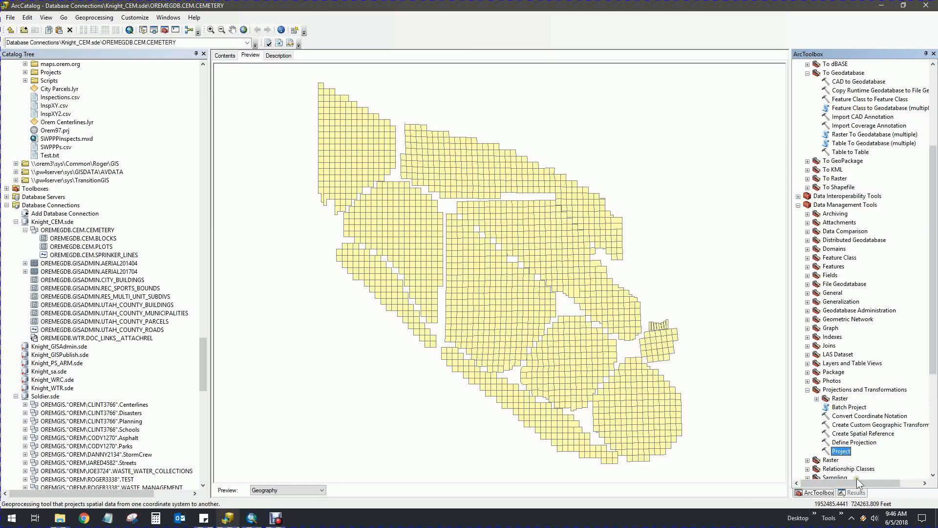
double_click(840, 452)
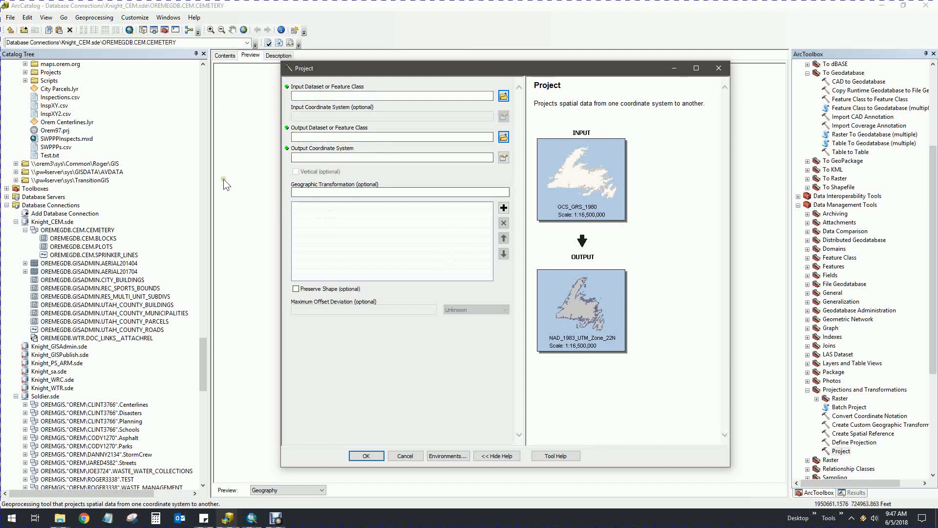
left_click(503, 157)
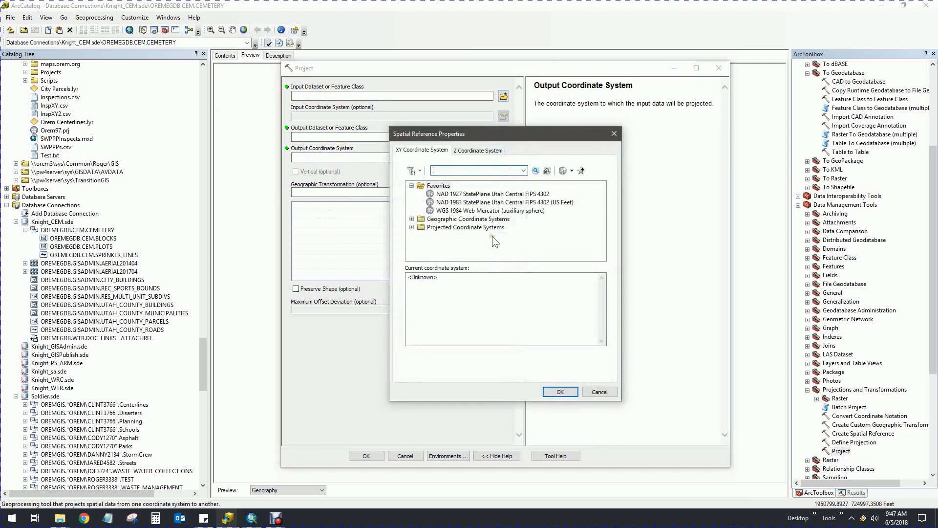
left_click(600, 392)
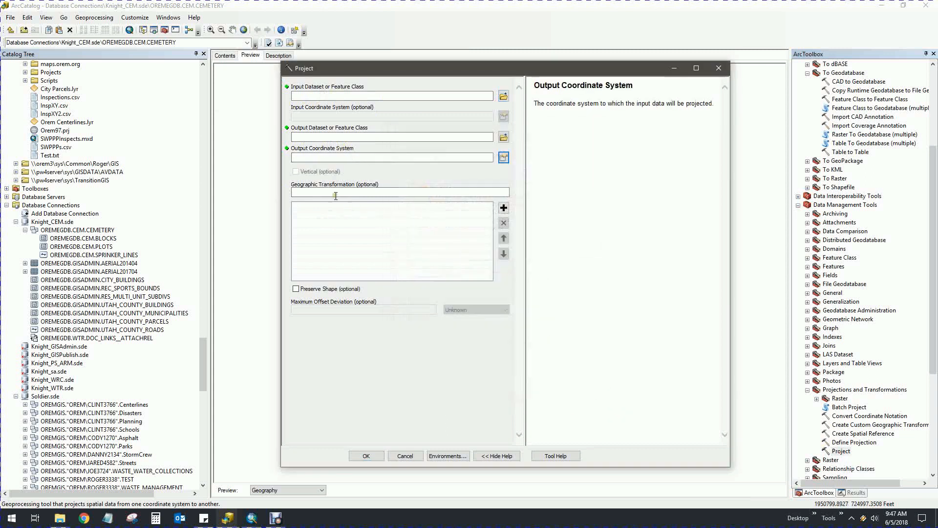
left_click(298, 192)
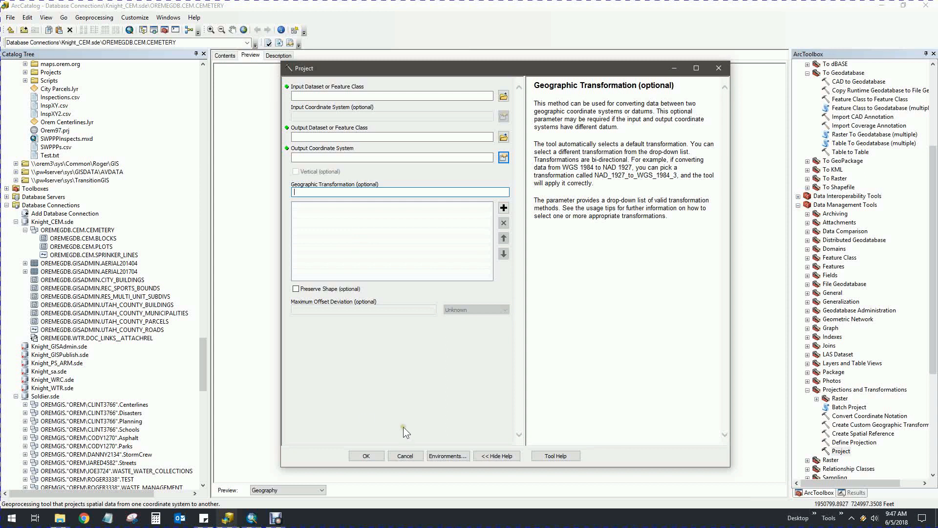
left_click(414, 456)
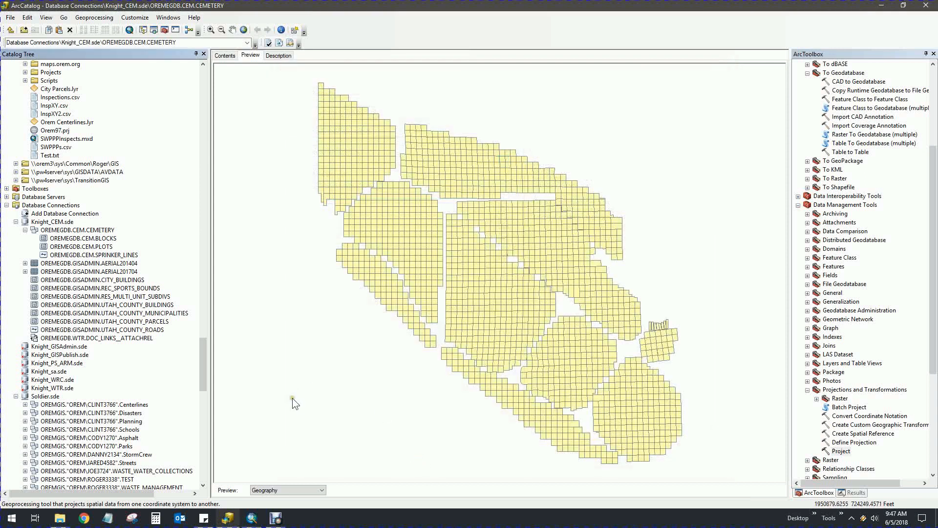
Add the public role to the CEMETERY dataset's privileges list
right_click(90, 232)
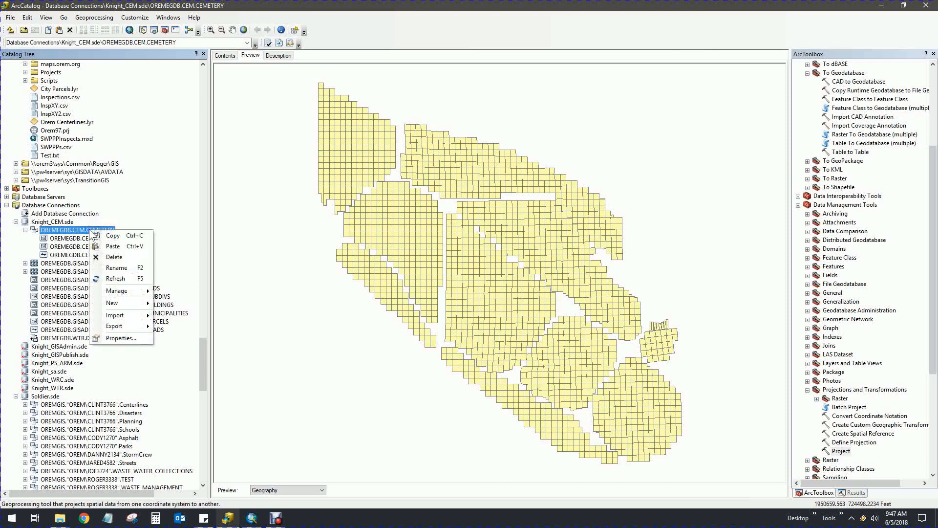
mouse_move(116, 295)
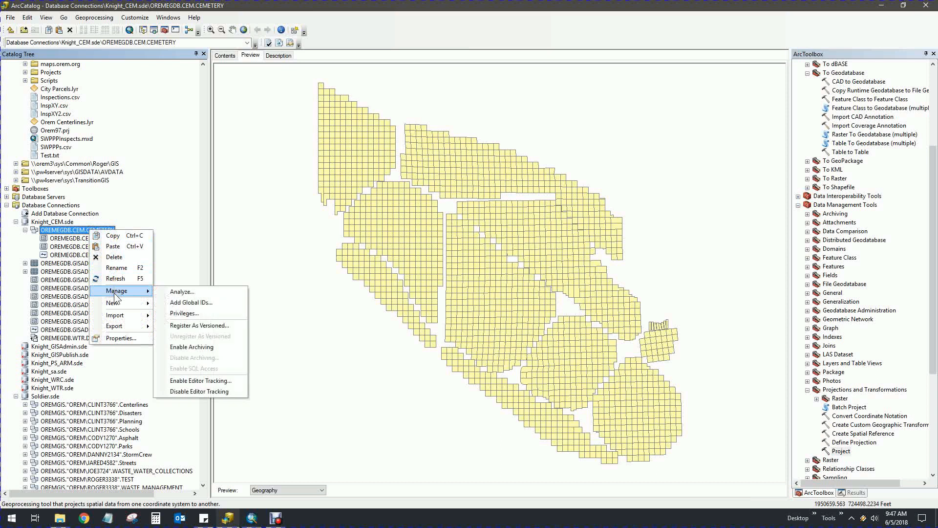
left_click(200, 315)
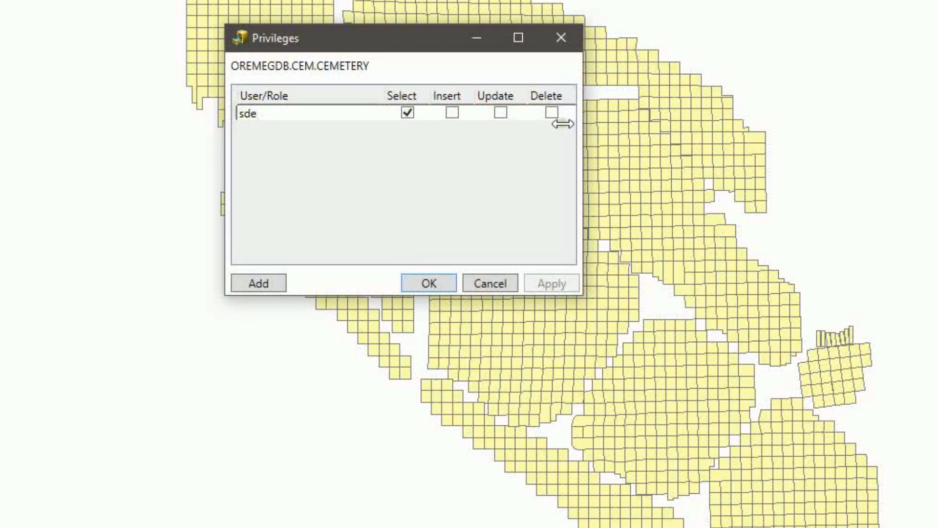
left_click(266, 283)
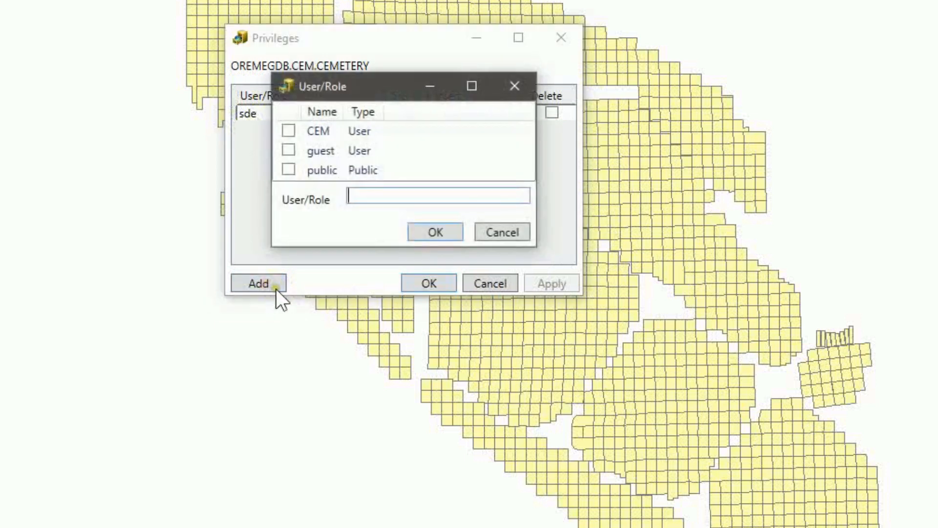
left_click_drag(404, 248, 417, 502)
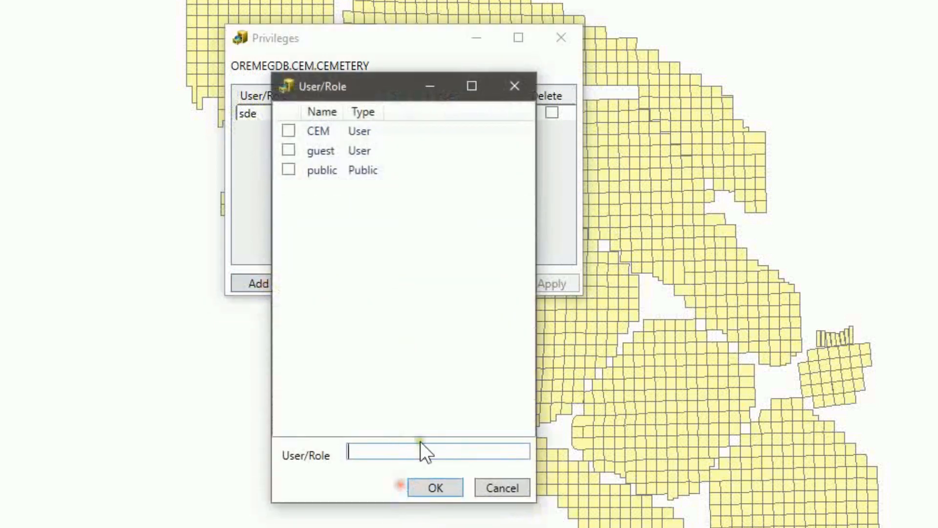
left_click_drag(371, 87, 495, 84)
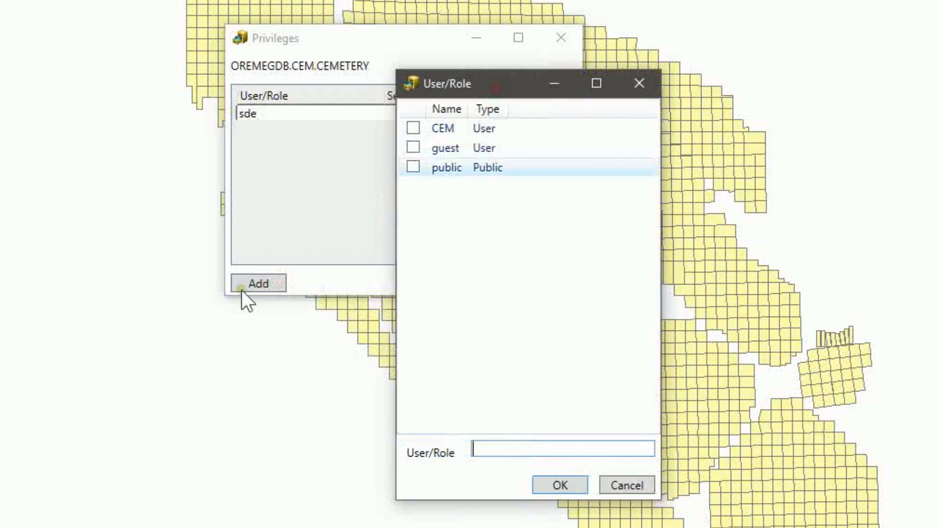
left_click(413, 166)
left_click(559, 485)
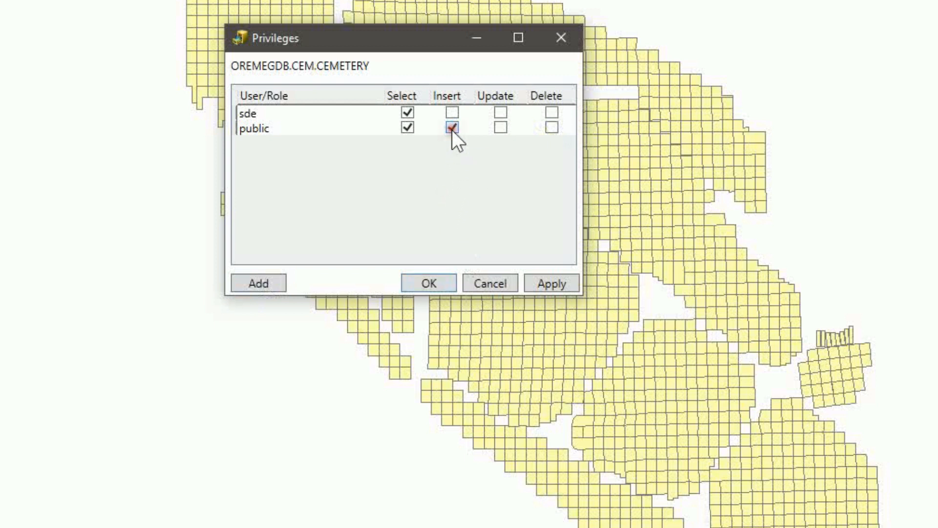
Set public's privileges to Select only and apply the settings
left_click(552, 127)
left_click(500, 127)
left_click(452, 128)
left_click(432, 279)
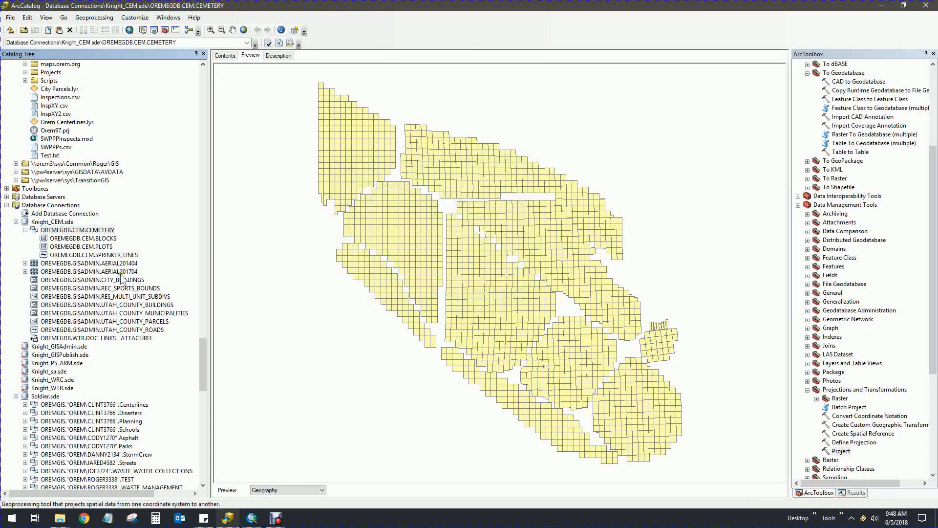
Open the CEMETERY dataset's Manage menu and dismiss it without running anything
right_click(86, 230)
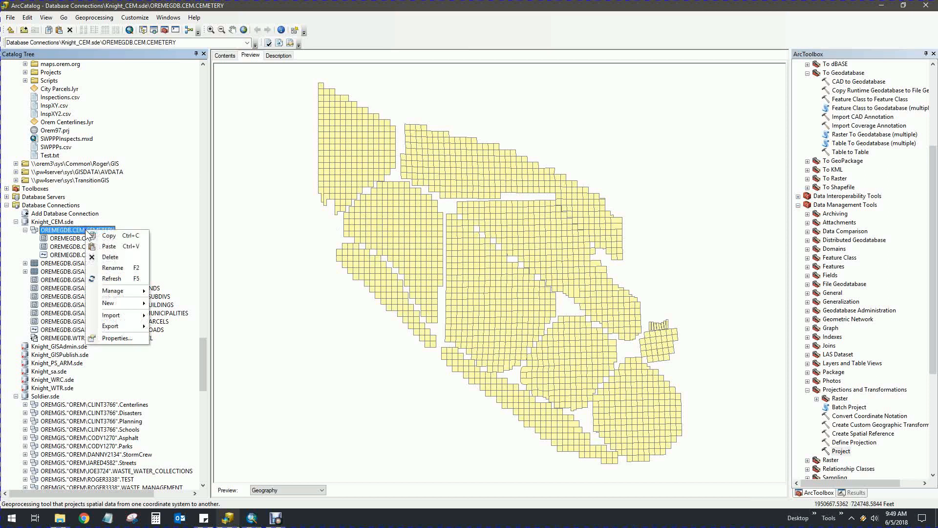
mouse_move(116, 295)
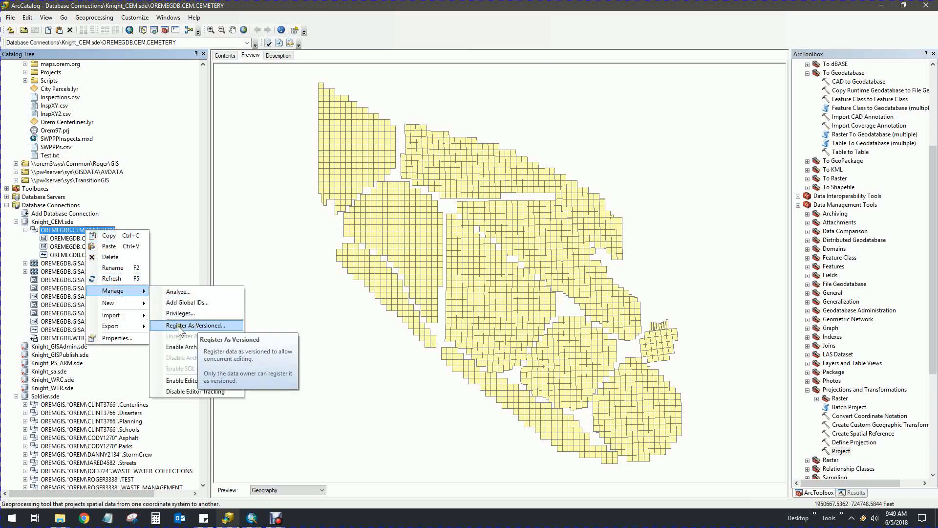
left_click(315, 350)
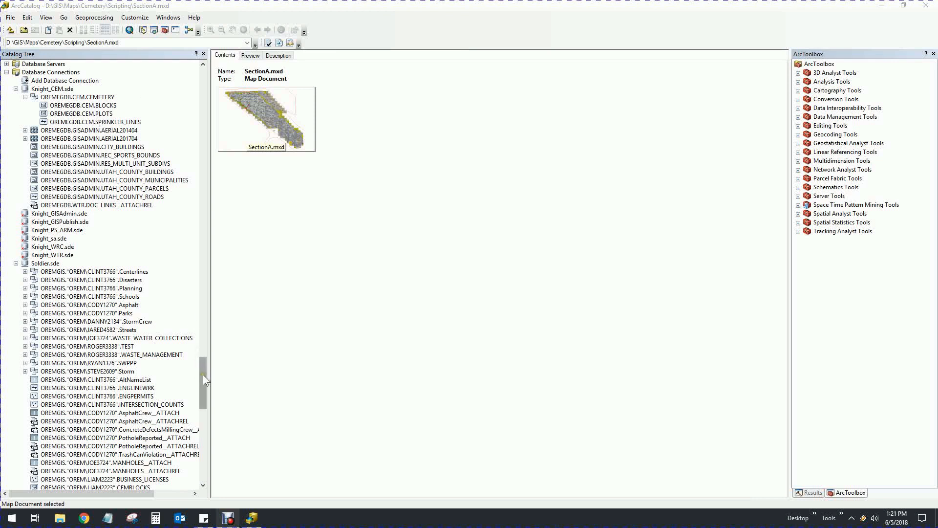
Open Set Data Source(s) for SectionA.mxd in the Scripting folder
left_click_drag(204, 374, 202, 172)
left_click(68, 238)
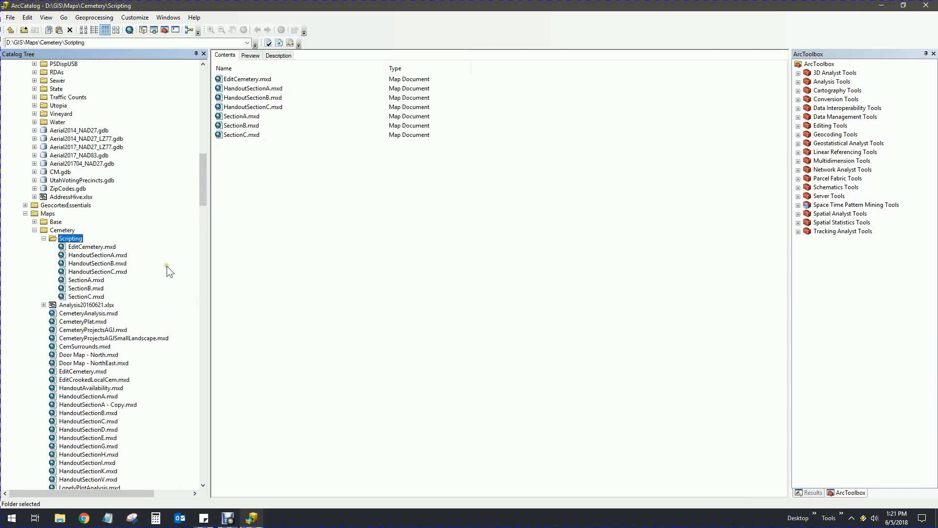
right_click(81, 283)
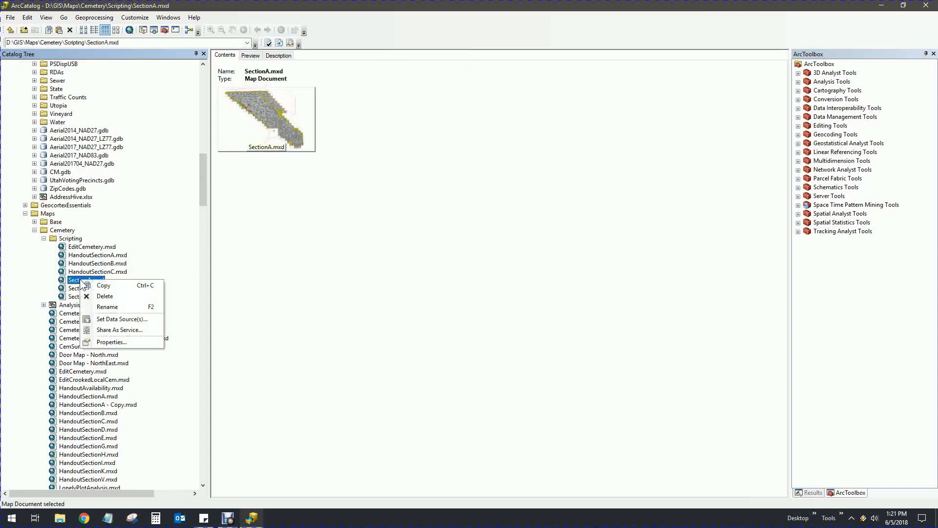
left_click(126, 319)
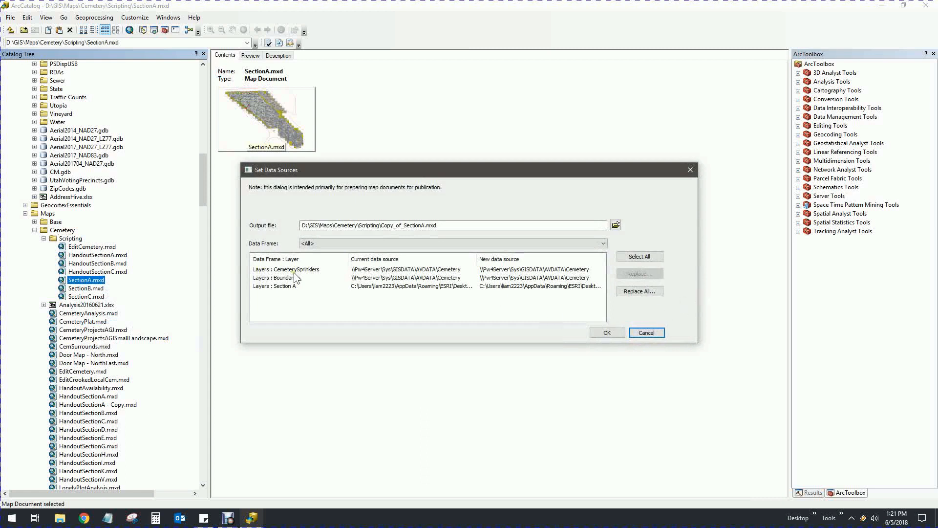
Repoint the CemeterySprinklers layer to OREMEGDB.CEM.SPRINKLER_LINES
left_click(562, 270)
left_click(562, 270)
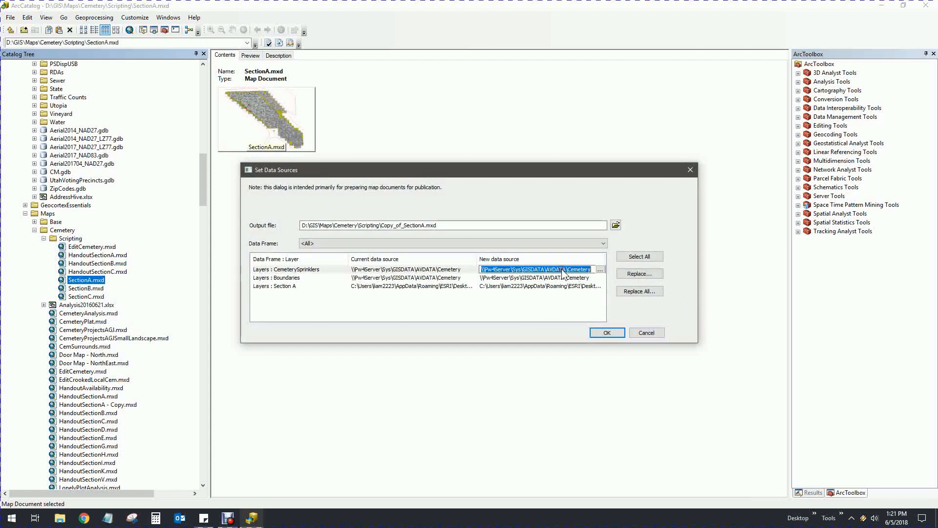
left_click(601, 269)
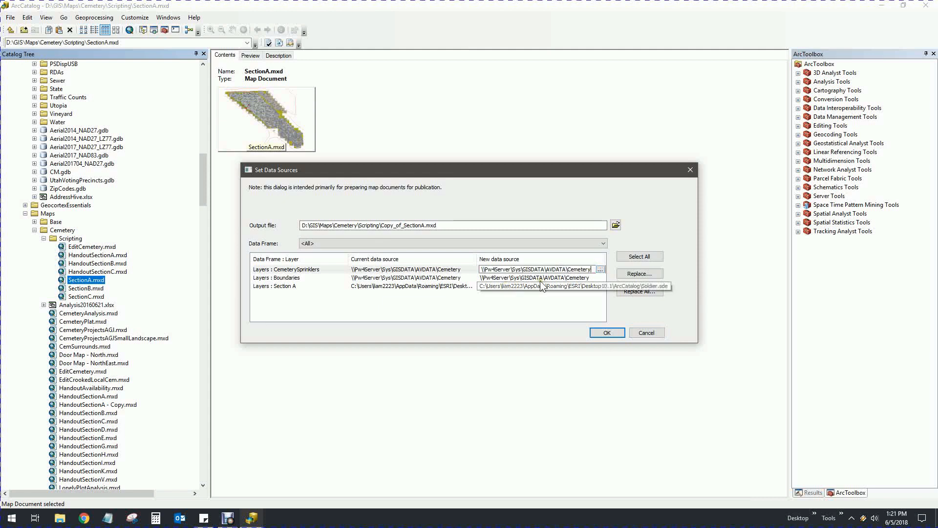
left_click(600, 270)
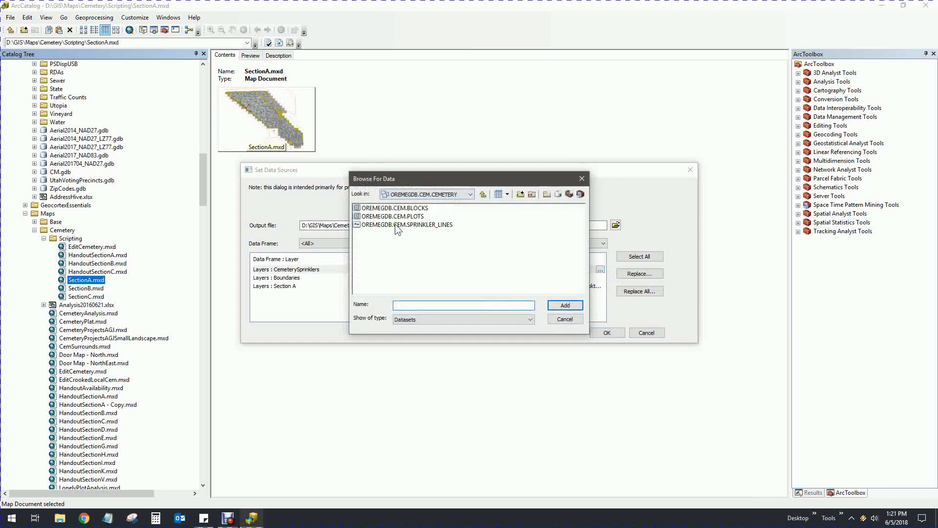
left_click(394, 225)
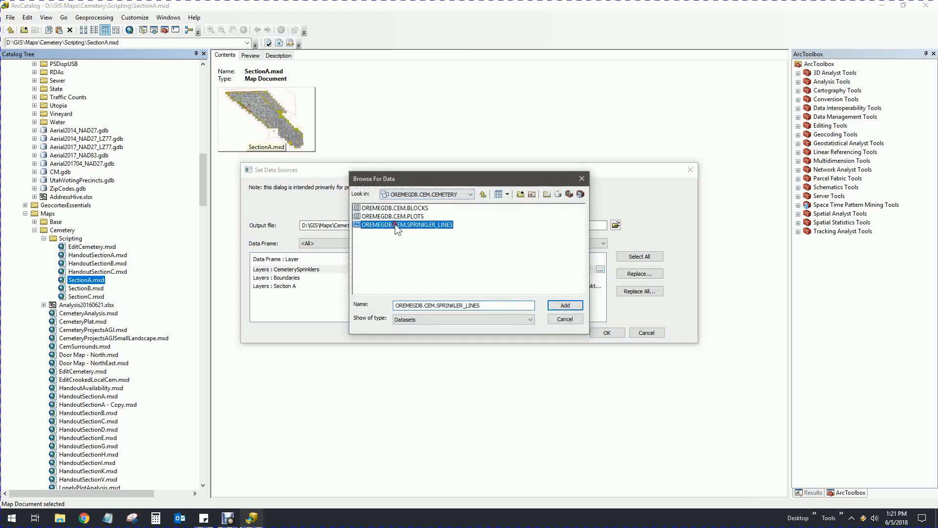
left_click(566, 306)
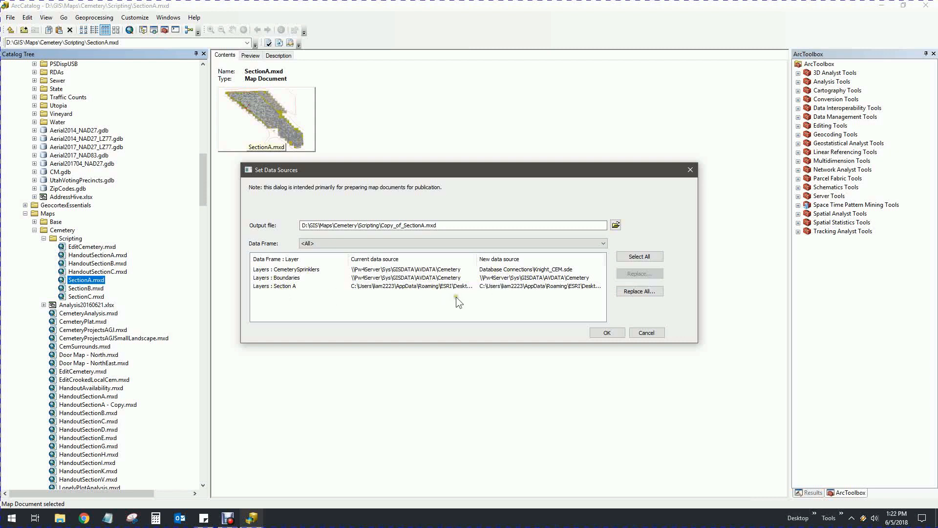
Repoint Section A to OREMEGDB.CEM.PLOTS and save as Copy_of_SectionA.mxd
left_click(541, 286)
left_click(601, 287)
left_click(601, 285)
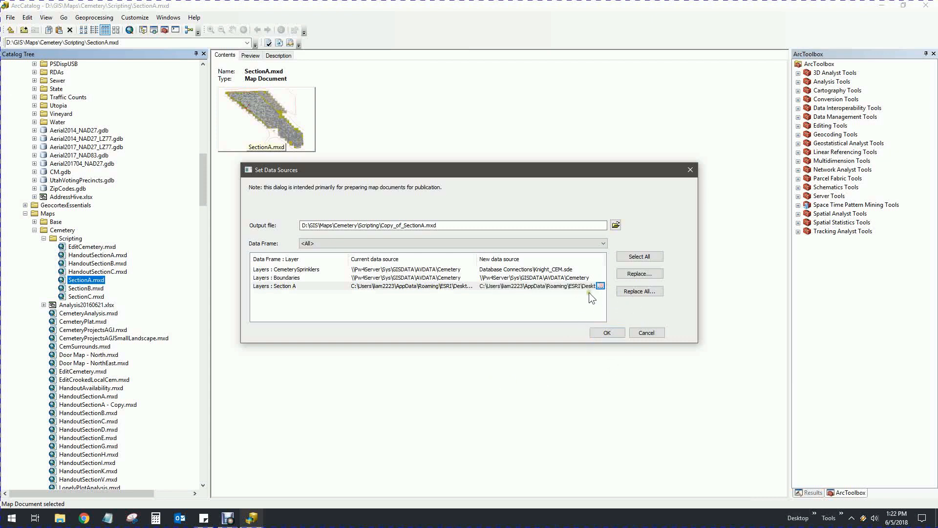
left_click(599, 285)
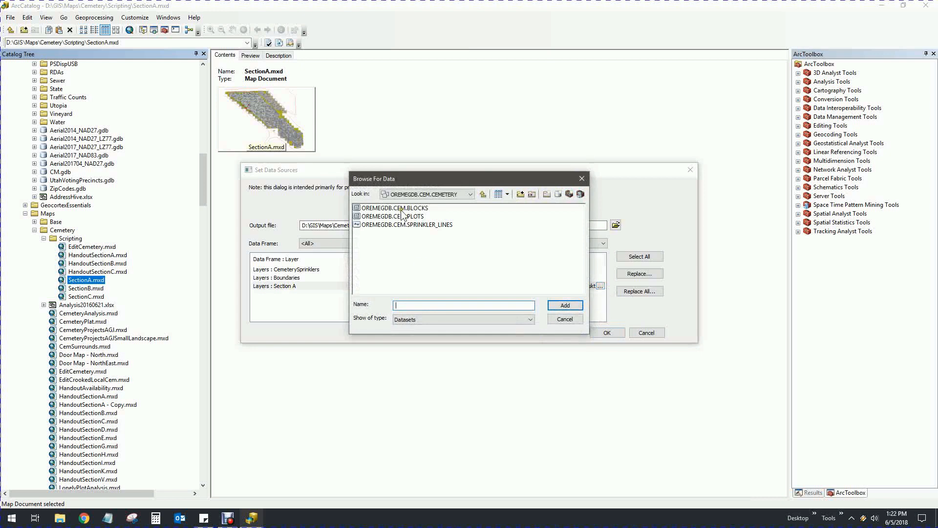
left_click(402, 216)
left_click(565, 304)
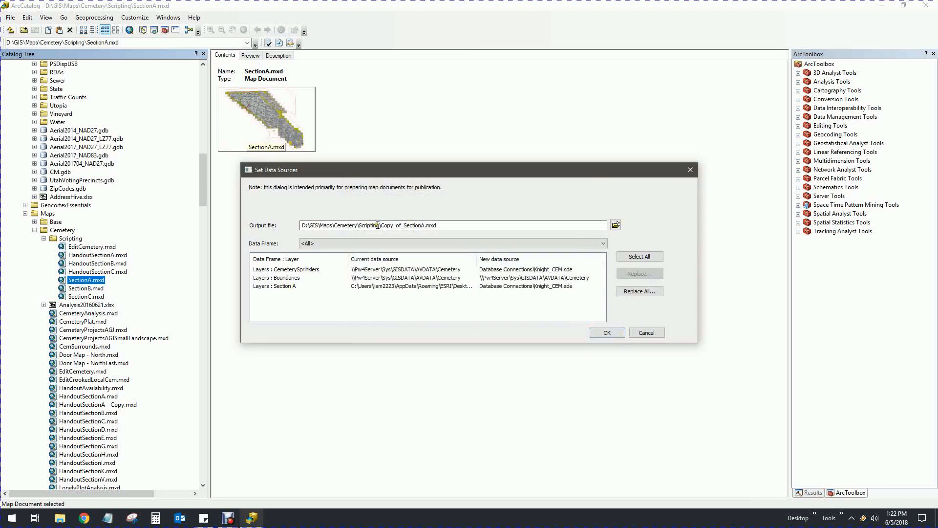
left_click_drag(381, 225, 425, 226)
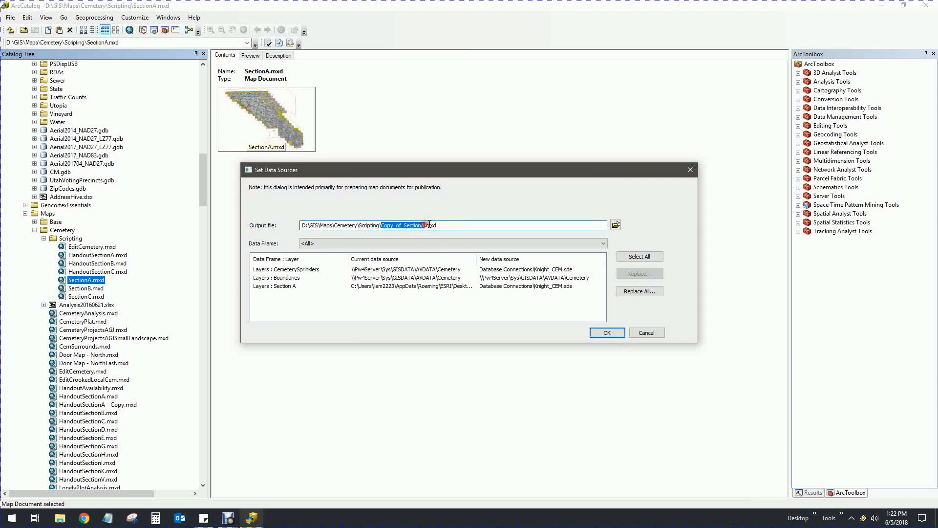
left_click(440, 225)
left_click(606, 332)
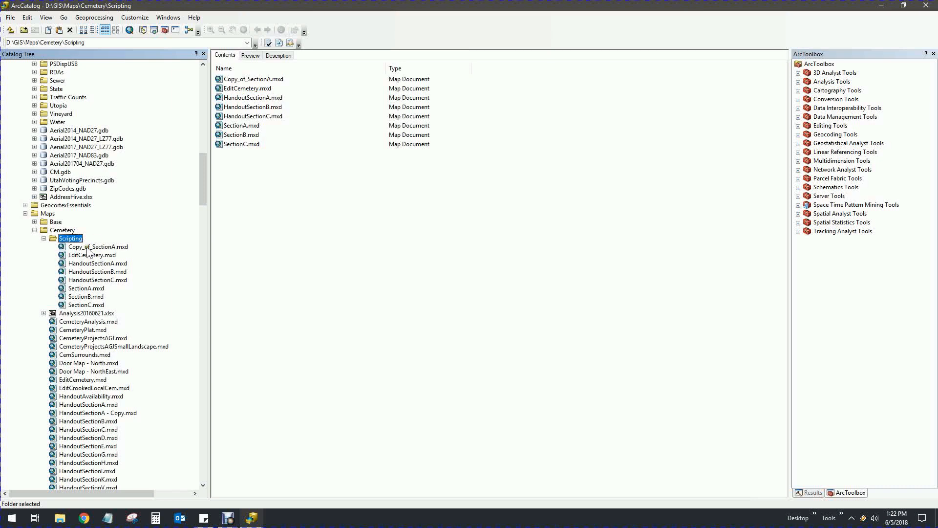
Open Copy_of_SectionA.mxd and list its layers by data source
left_click(87, 246)
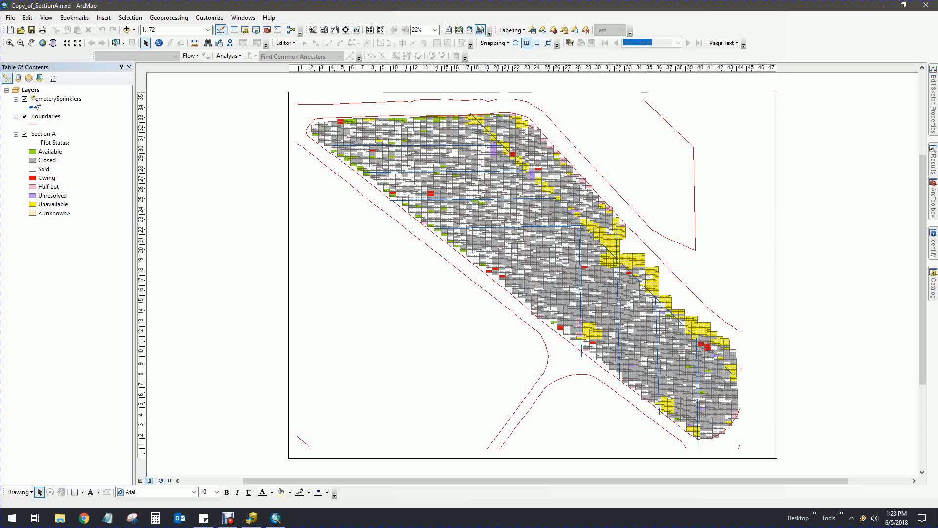
left_click(17, 78)
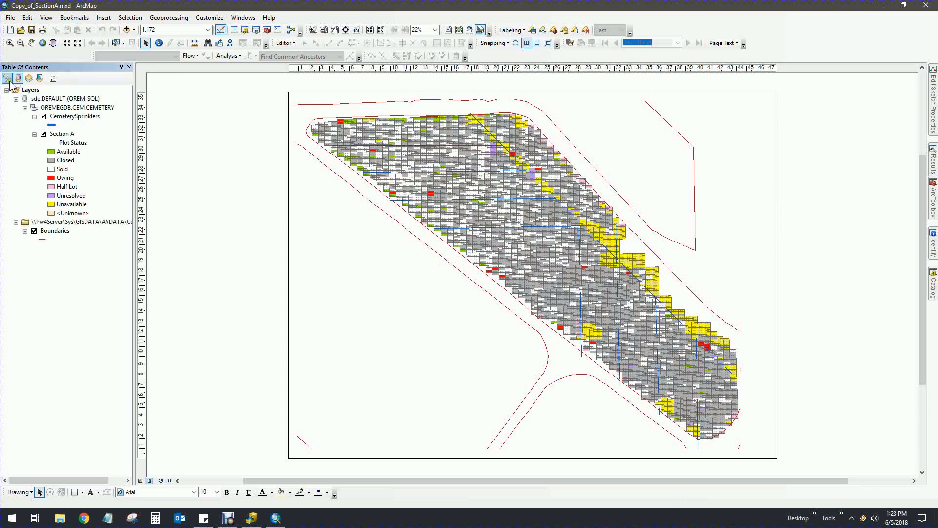
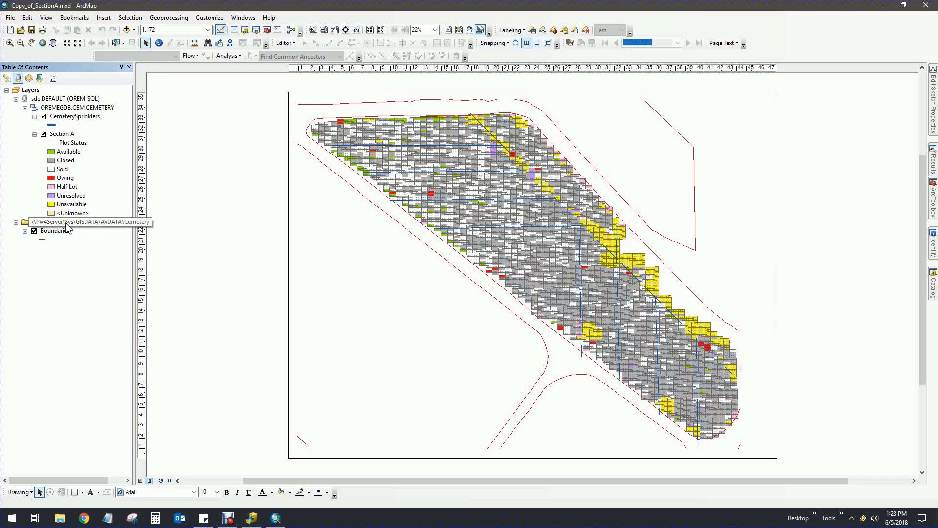
Confirm the CemeterySprinklers layer reads from the OREMEGDB database, then exit ArcMap
left_click(7, 78)
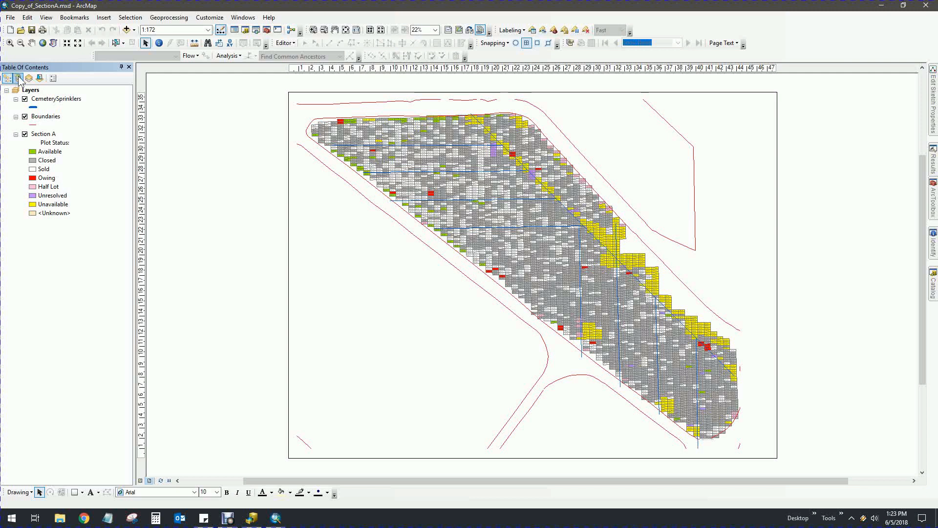
left_click(57, 99)
left_click(378, 320)
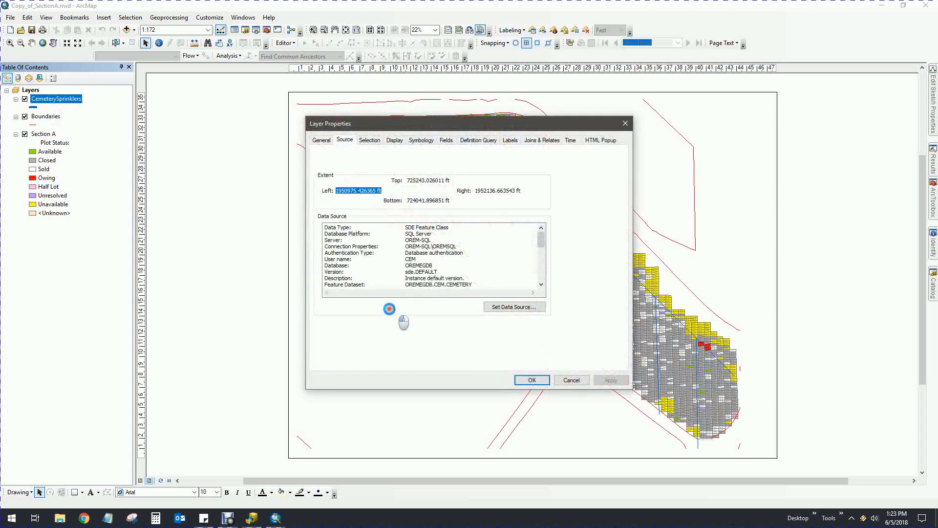
double_click(415, 265)
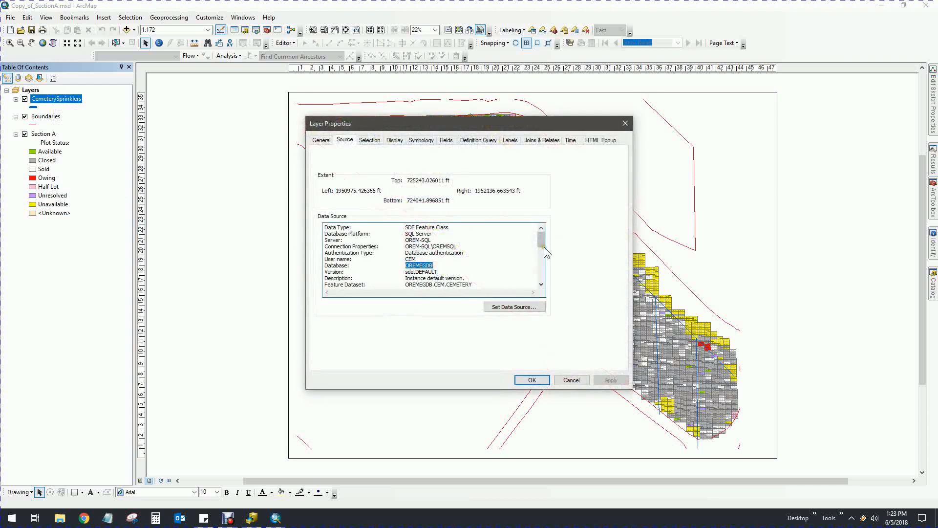
left_click(583, 381)
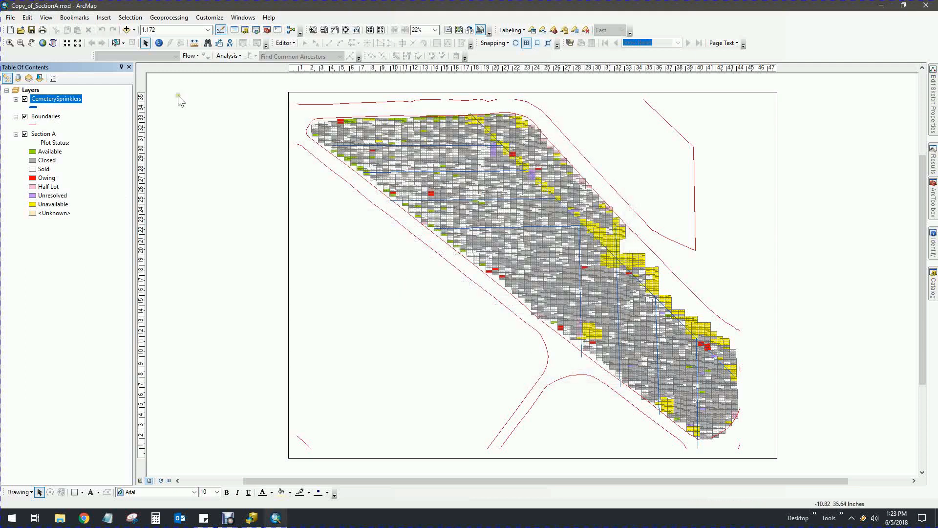
left_click(11, 18)
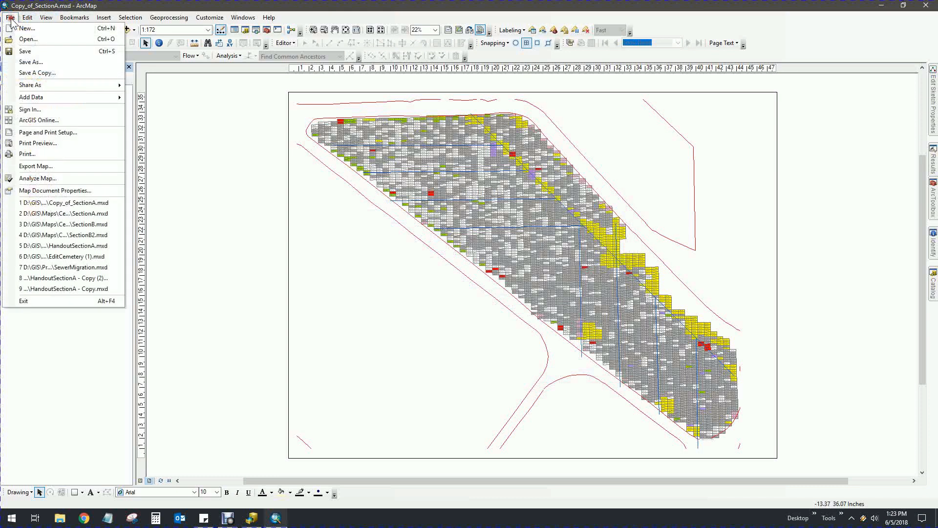
left_click(54, 302)
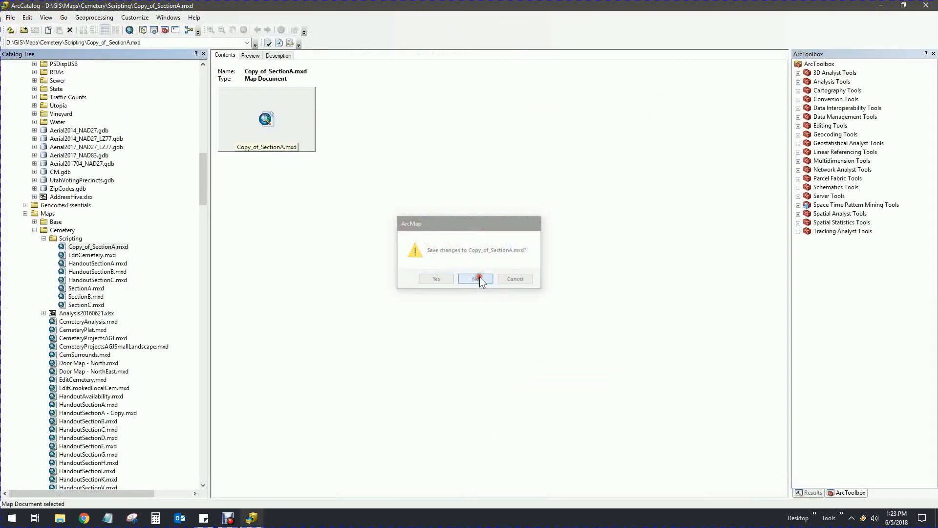
Discard changes to Copy_of_SectionA.mxd and open SectionB.mxd from the catalog in ArcMap
left_click(479, 277)
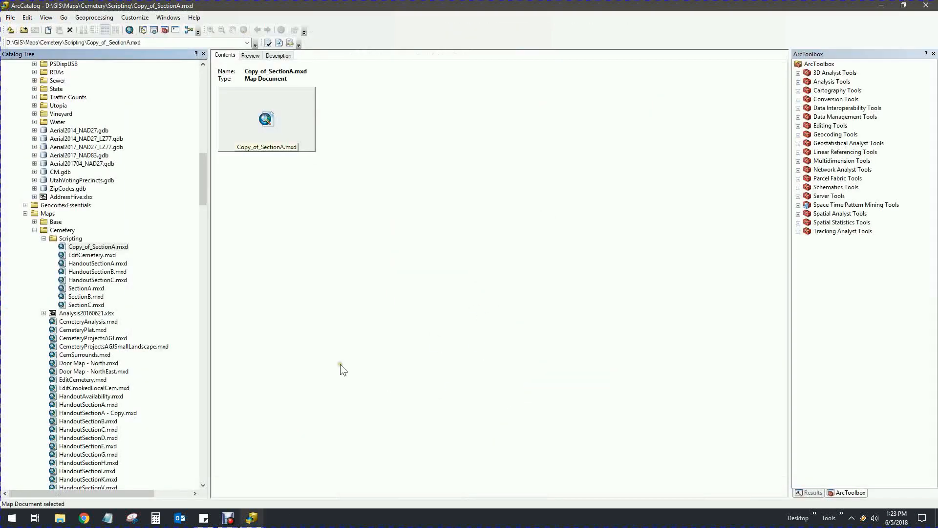
left_click(81, 297)
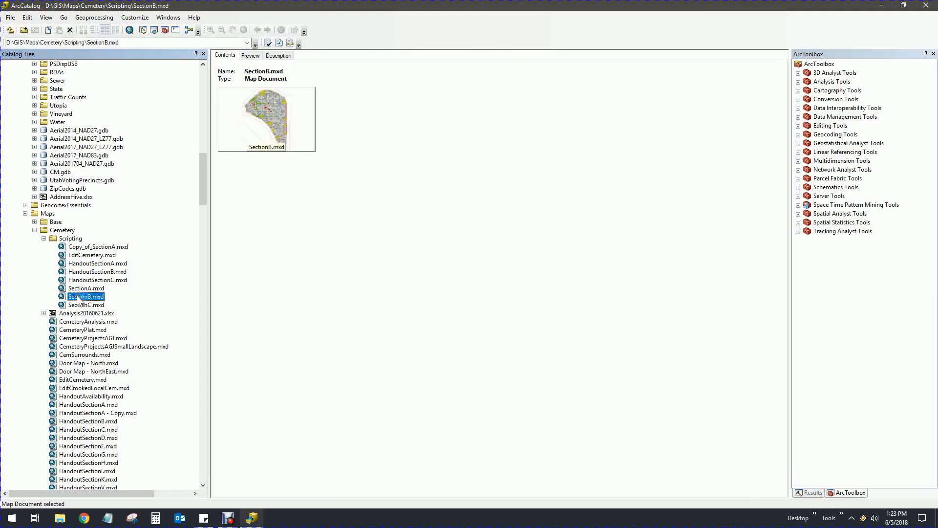
double_click(78, 296)
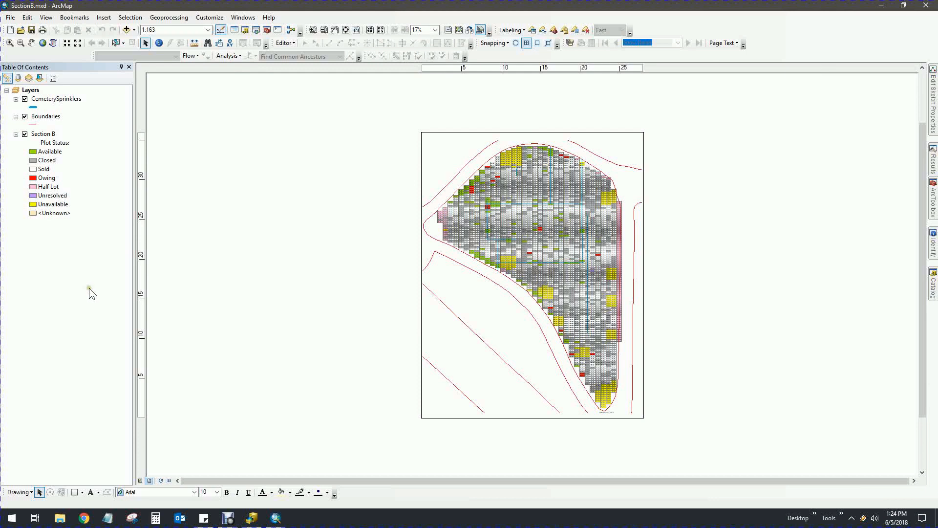
right_click(41, 134)
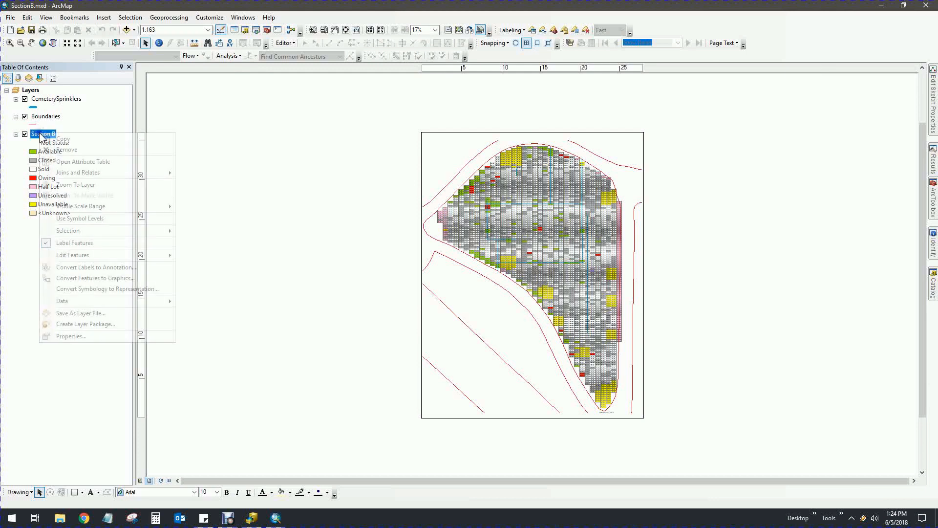
mouse_move(92, 304)
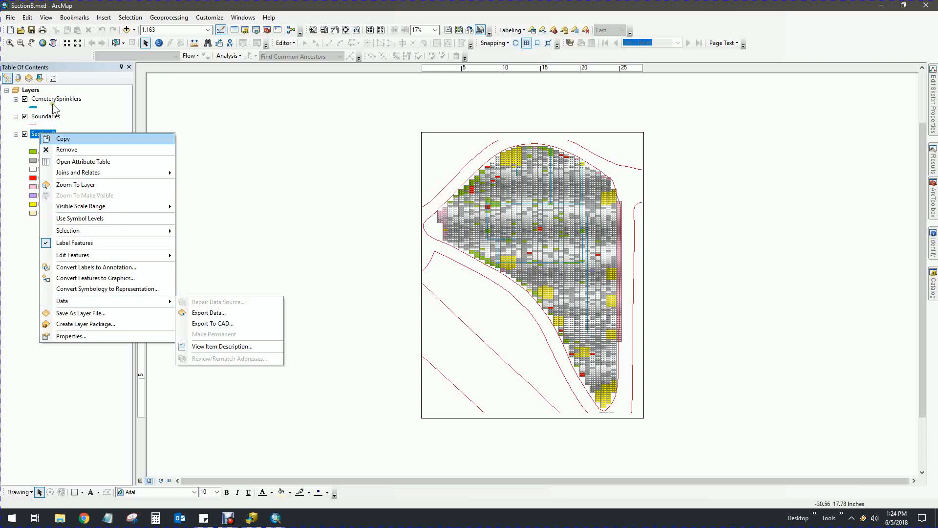
left_click(30, 370)
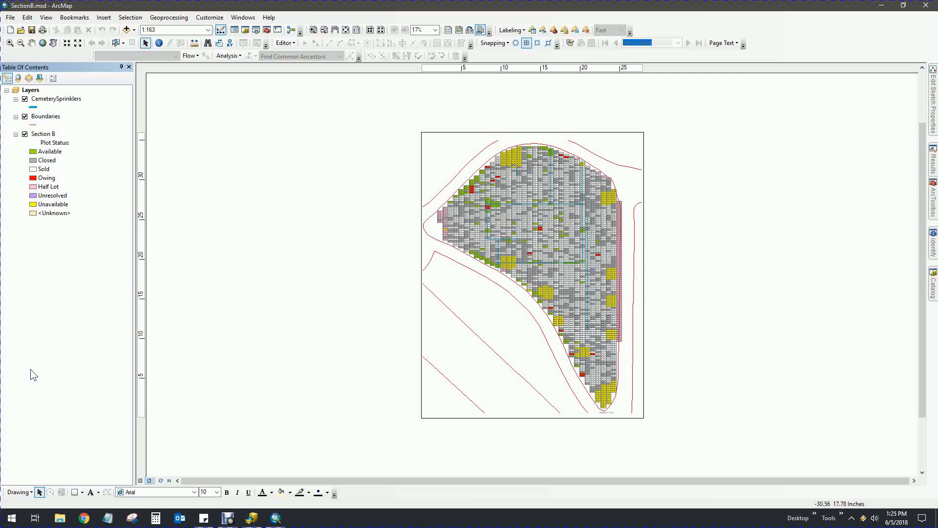
left_click(41, 135)
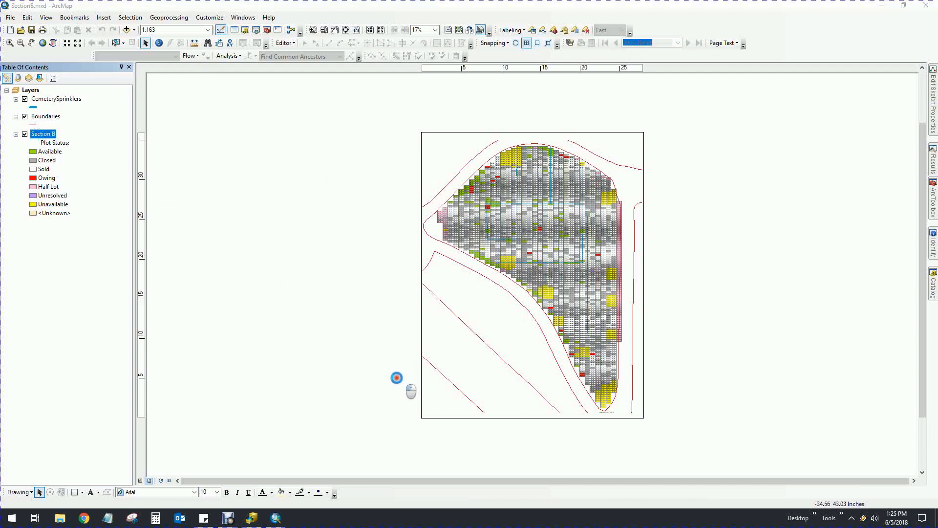
Repoint the Section B layer's data source to OREMEGDB.CEM.PLOTS
left_click(506, 307)
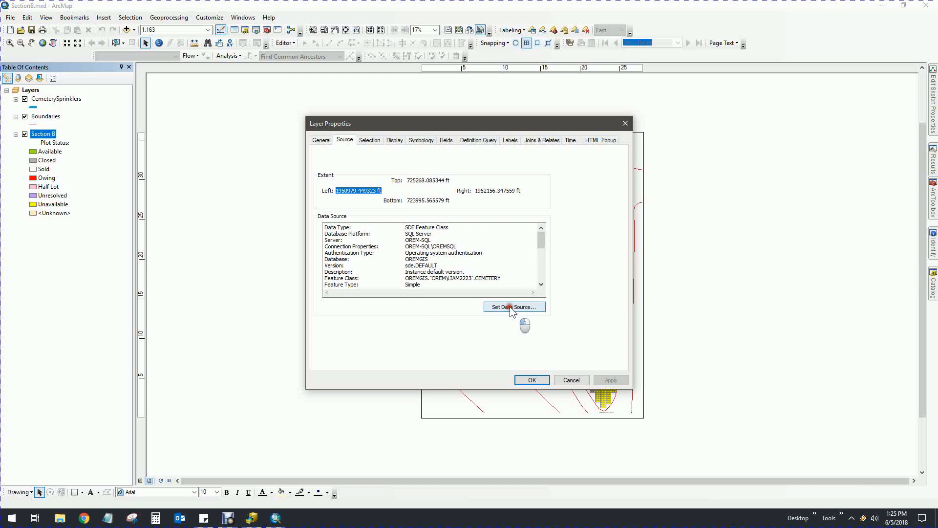
left_click_drag(405, 278, 501, 278)
left_click(439, 285)
left_click_drag(405, 252, 428, 252)
left_click(430, 253)
left_click(523, 308)
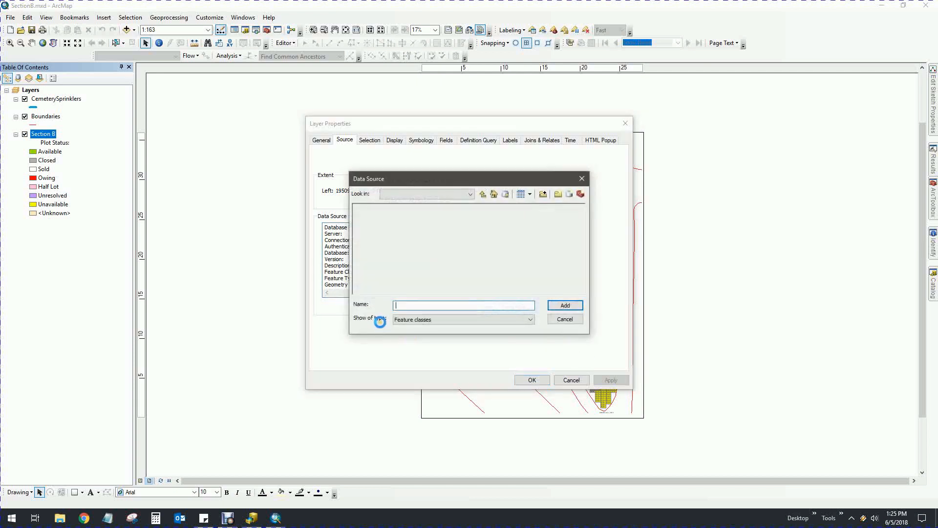
left_click(413, 216)
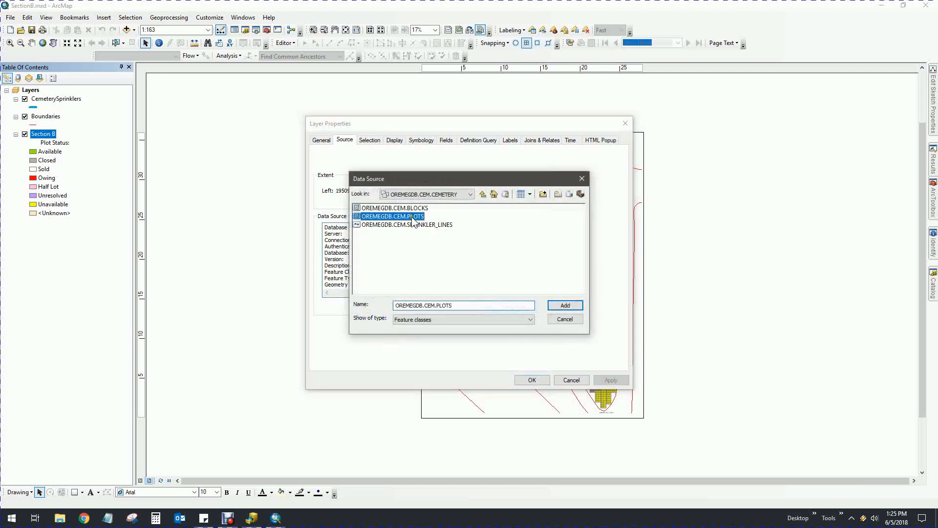
left_click(568, 310)
left_click(541, 380)
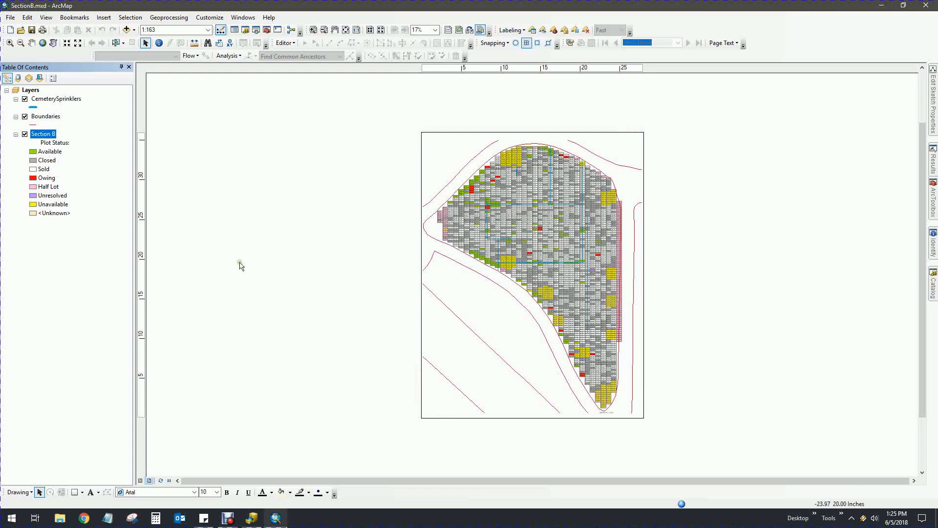
Check the layer sources by data source, return to drawing order, and close ArcMap
left_click(18, 78)
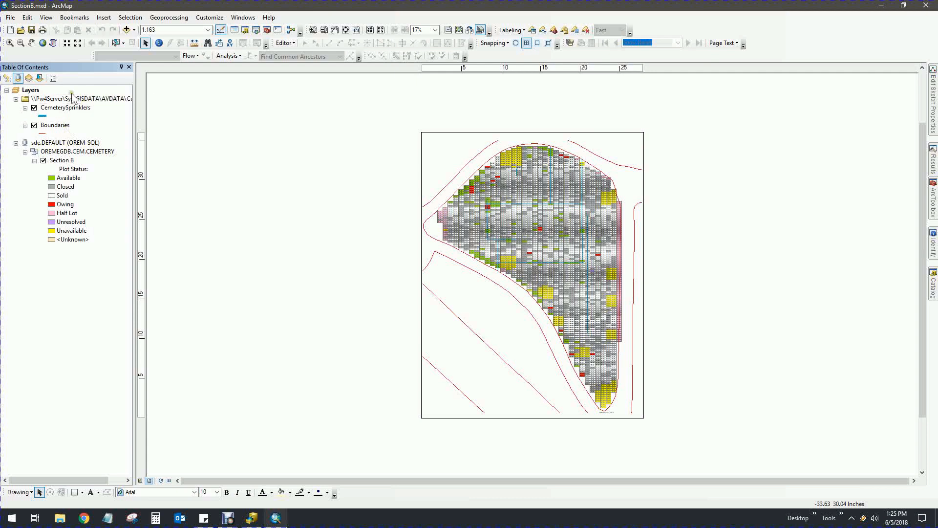
left_click(8, 80)
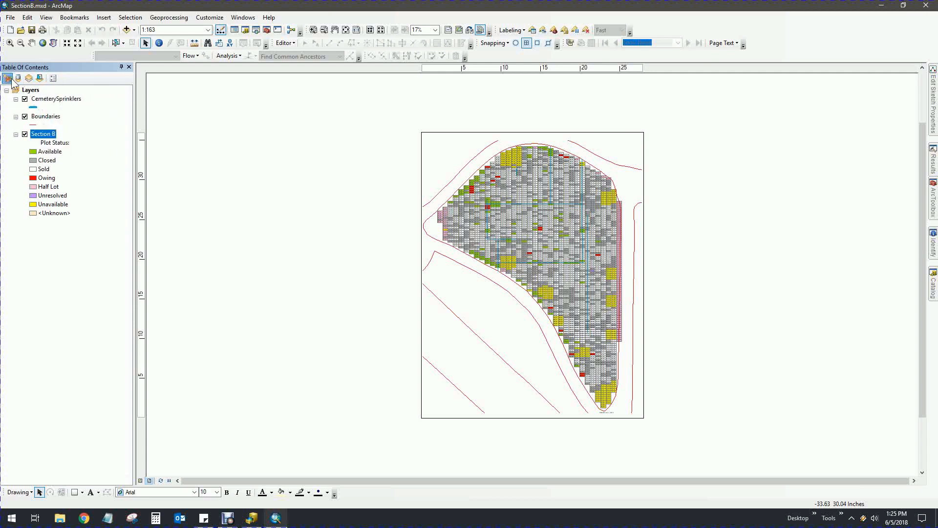
left_click(926, 6)
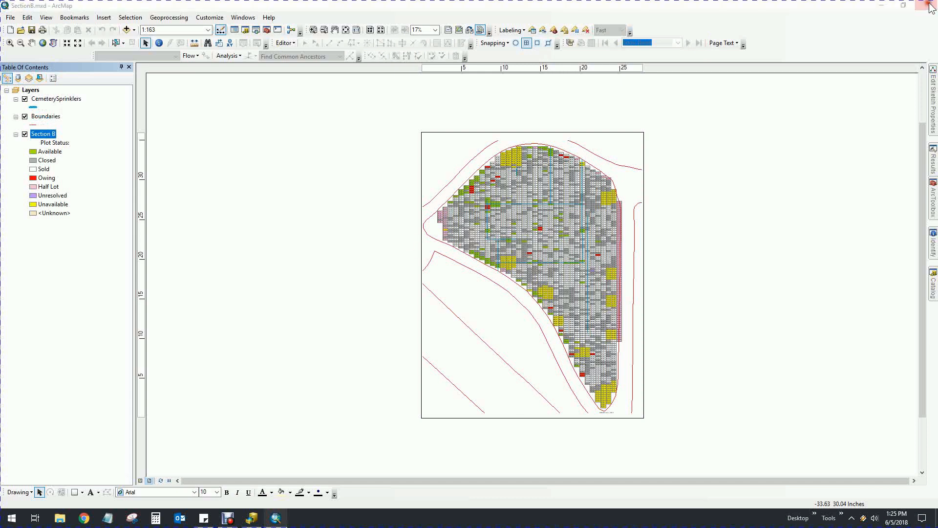
Discard SectionB.mxd changes and delete Copy_of_SectionA.mxd from the Scripting folder
left_click(468, 279)
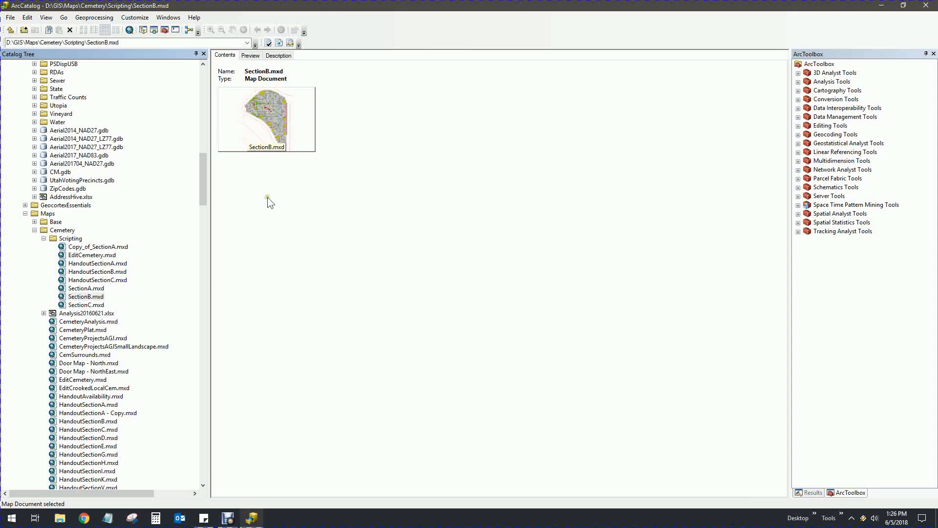
mouse_move(204, 177)
left_mouse_down()
mouse_move(203, 242)
mouse_move(203, 183)
left_mouse_up()
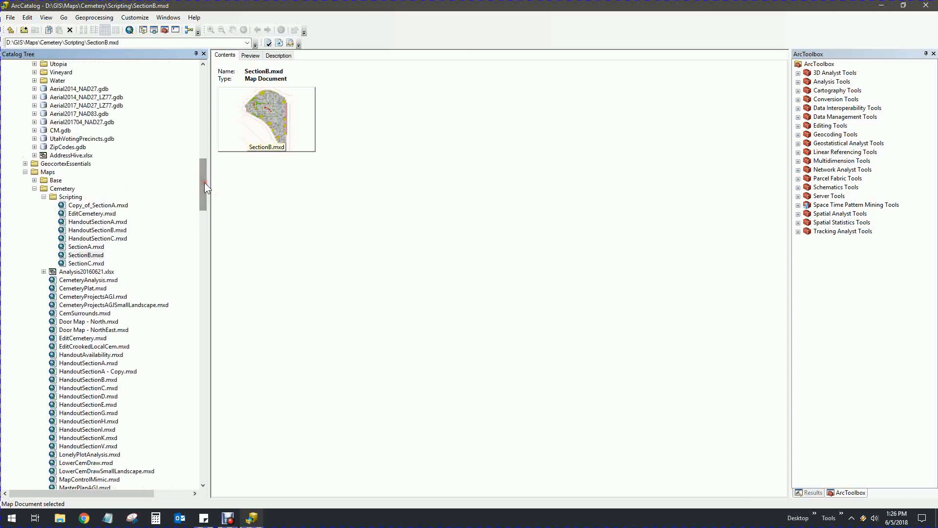
left_click(72, 197)
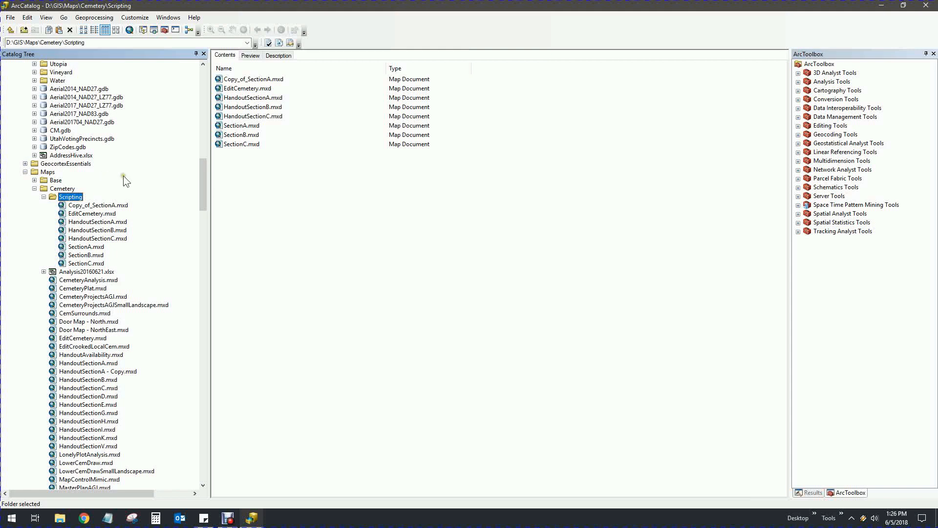
right_click(109, 206)
left_click(139, 218)
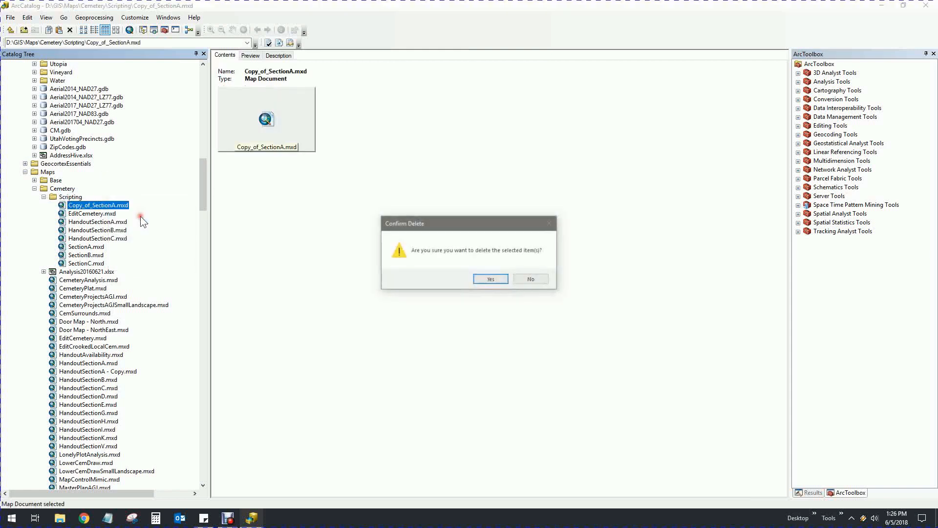
left_click(496, 279)
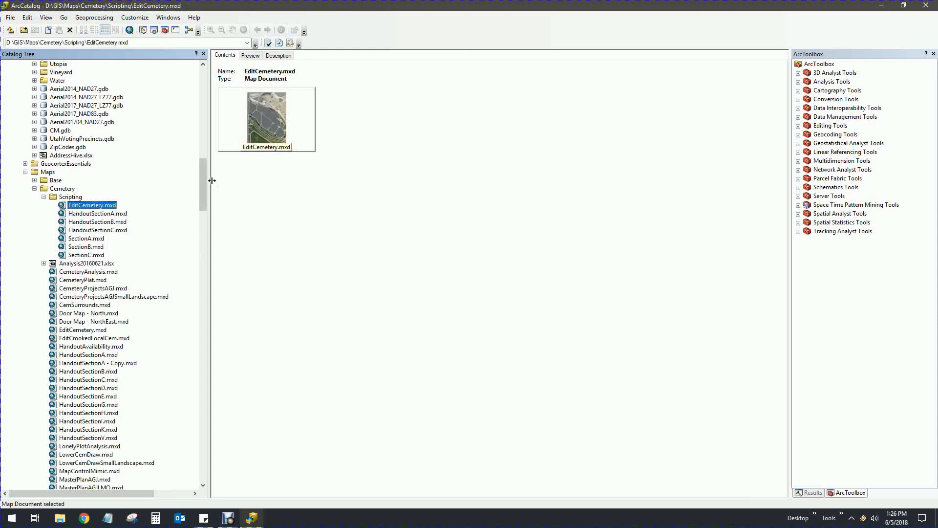
left_click_drag(203, 183, 201, 192)
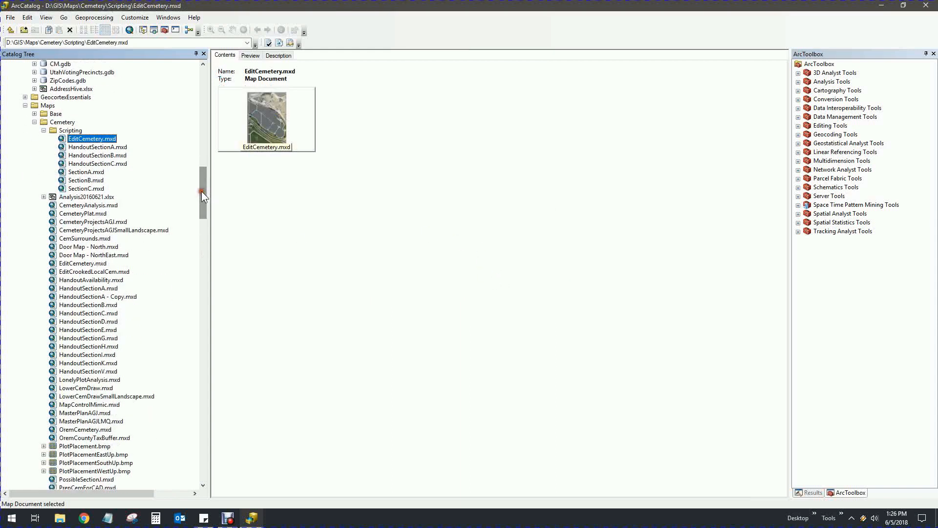
Open an enlarged Python window and load MoveToKnight.py from the ArcScripts folder
left_click(175, 30)
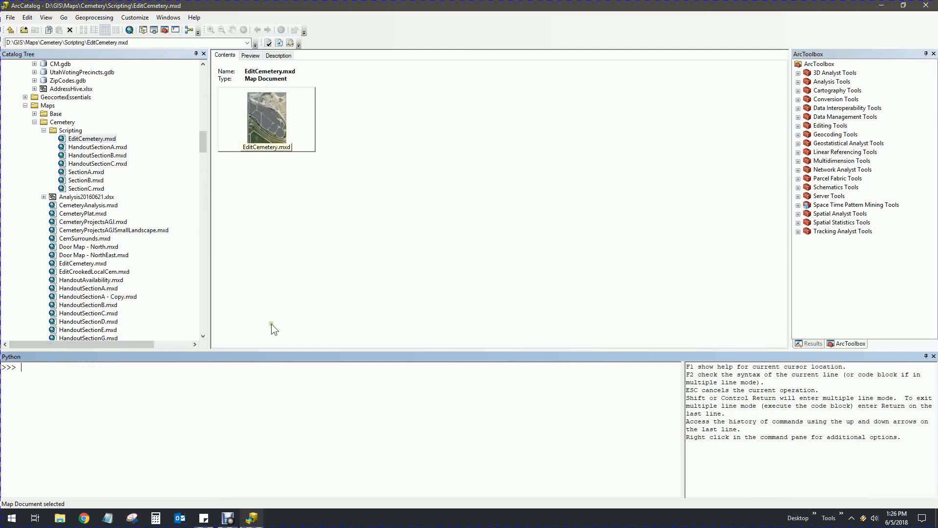
left_click_drag(273, 350, 282, 186)
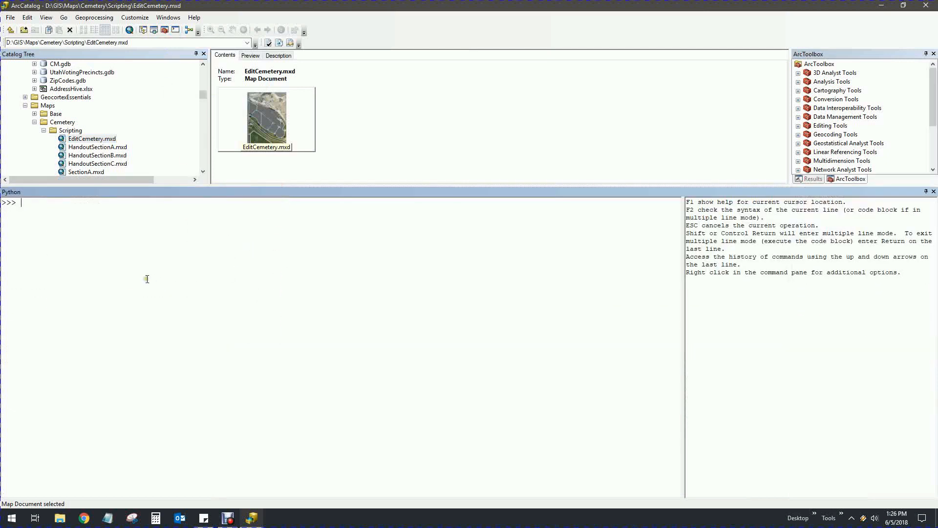
right_click(118, 231)
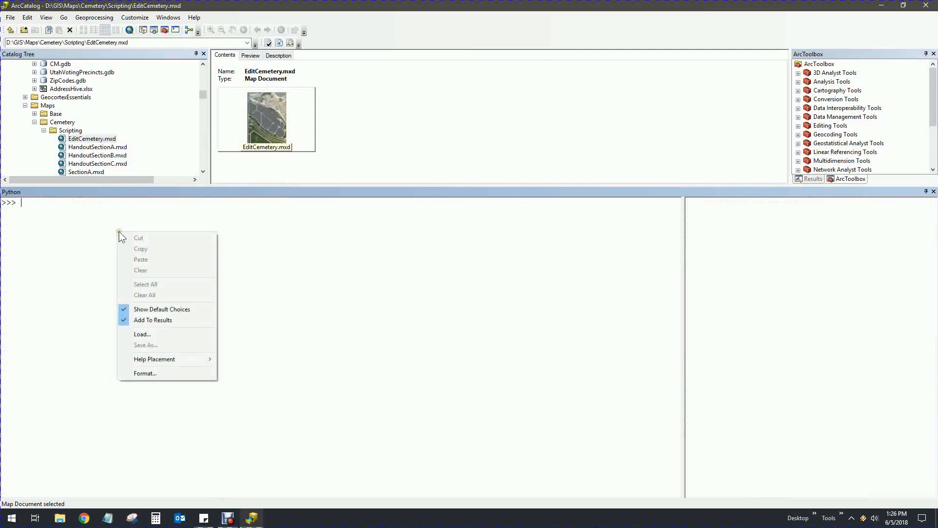
left_click(160, 335)
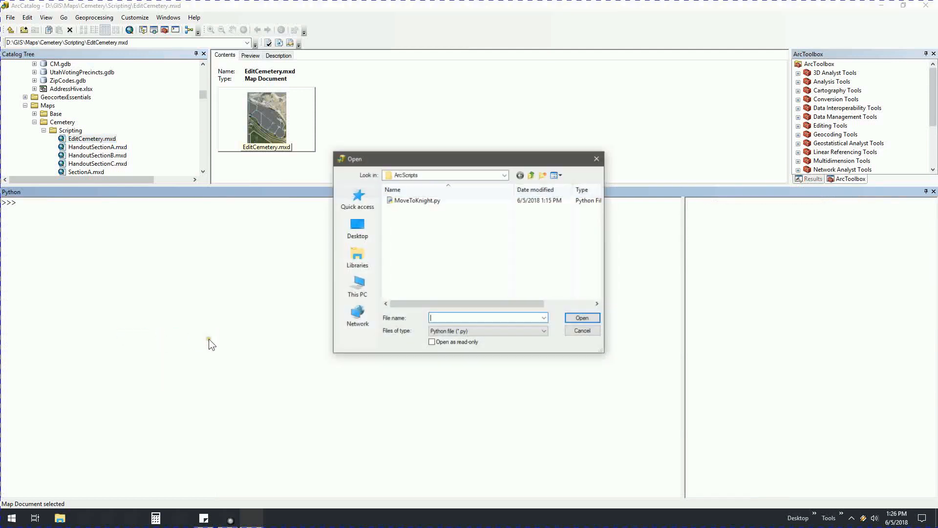
left_click(504, 175)
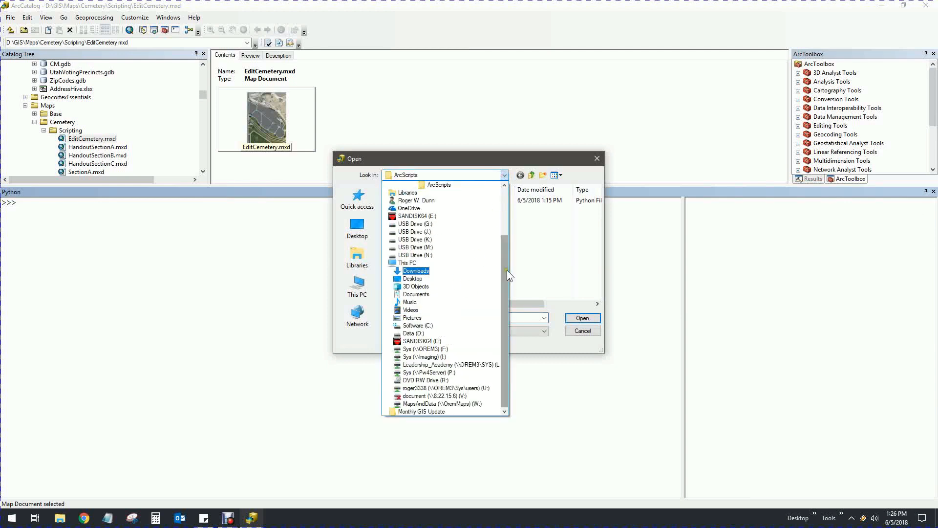
left_click_drag(506, 269, 508, 208)
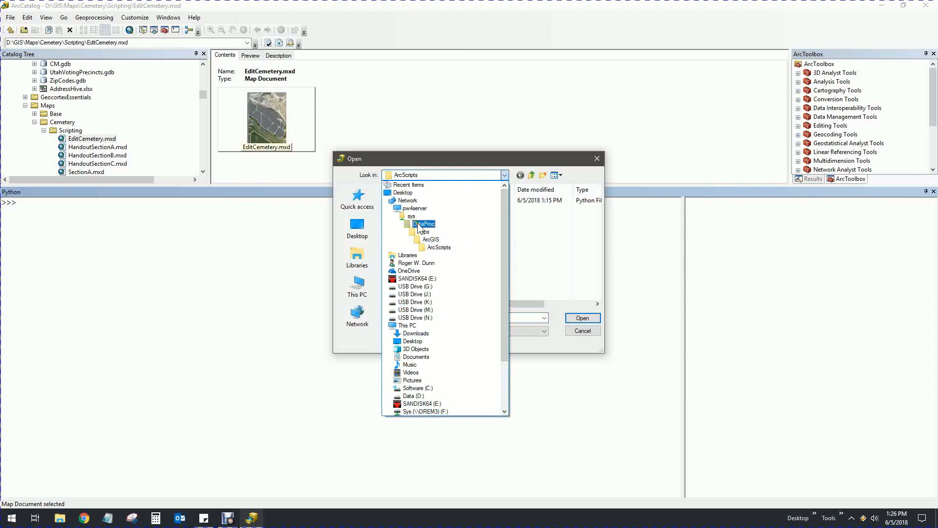
left_click(443, 249)
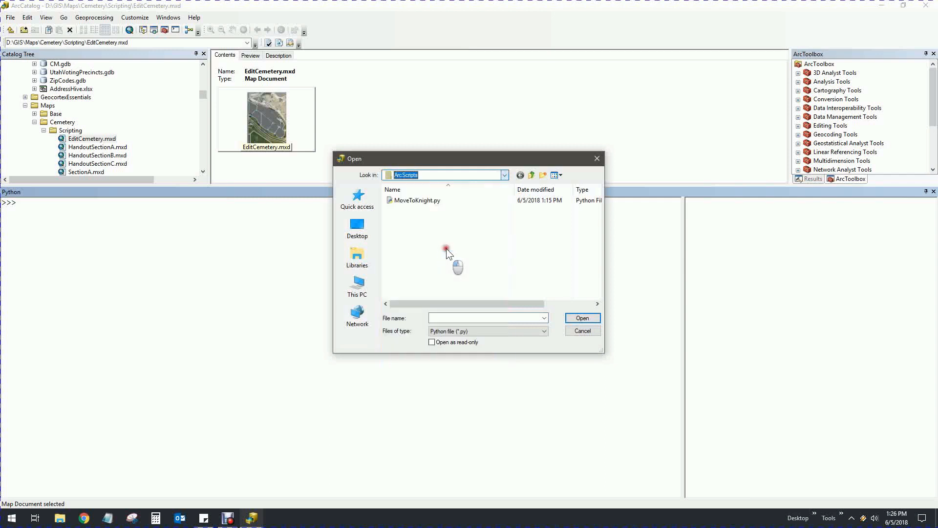
left_click(407, 201)
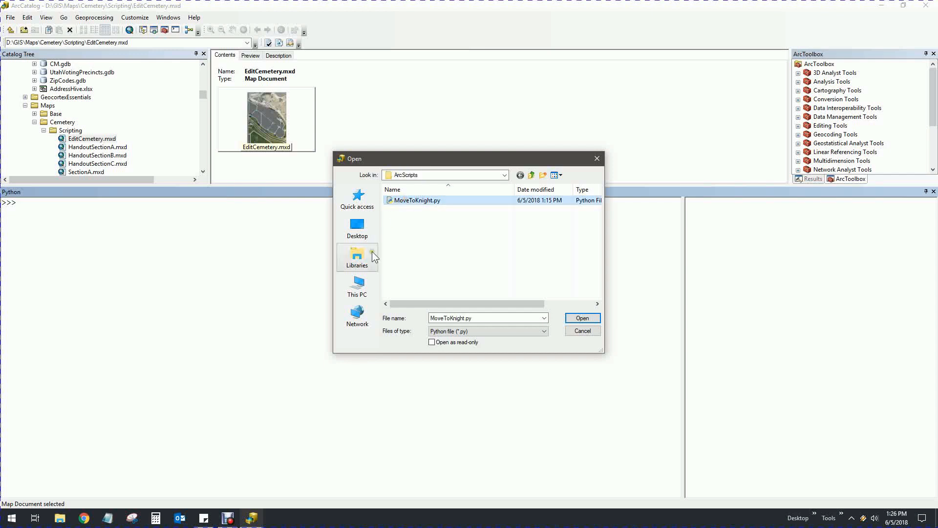
left_click(584, 318)
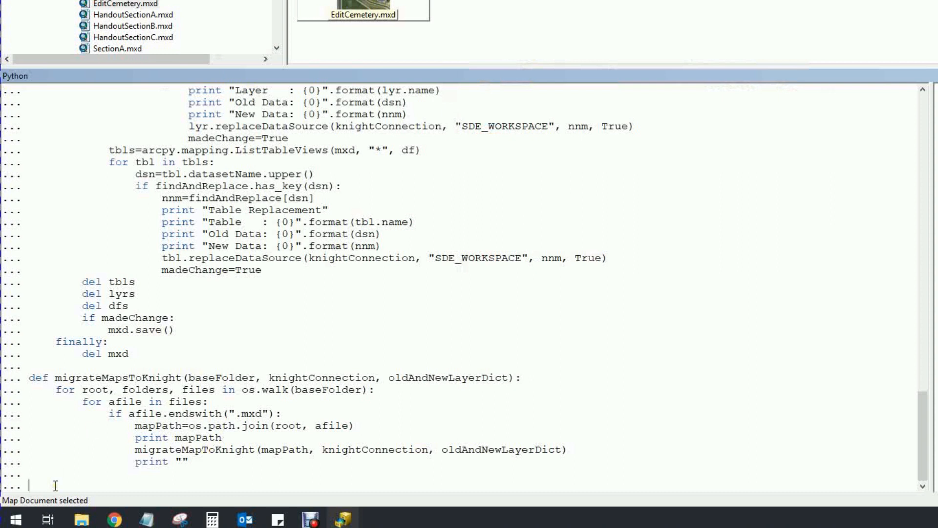
Run the loaded MoveToKnight code, then create an empty mapping with fandr=newFindAndReplace()
key("Return")
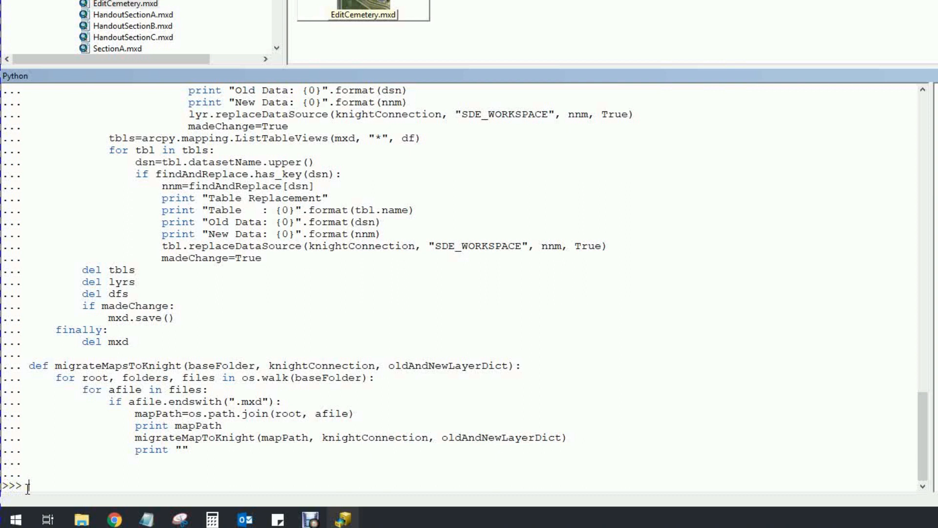
type("fandr=new")
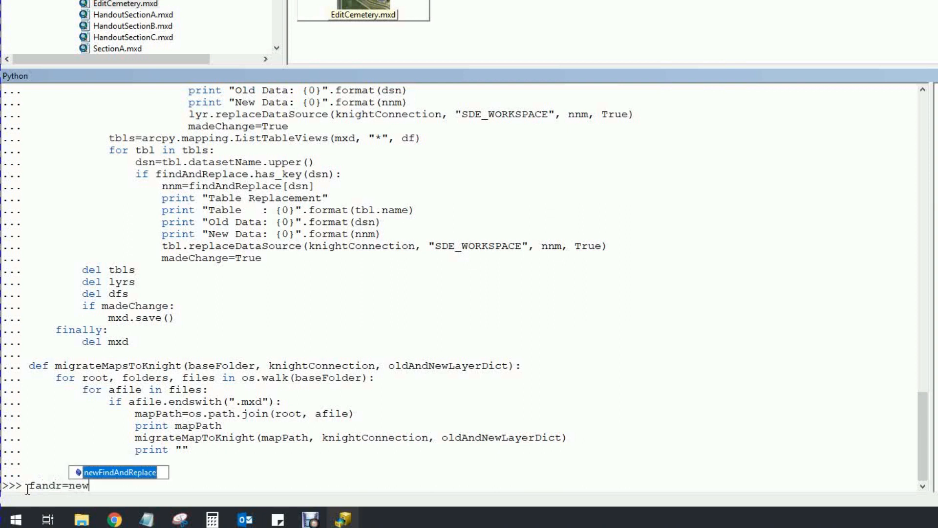
type("FindAndReplac")
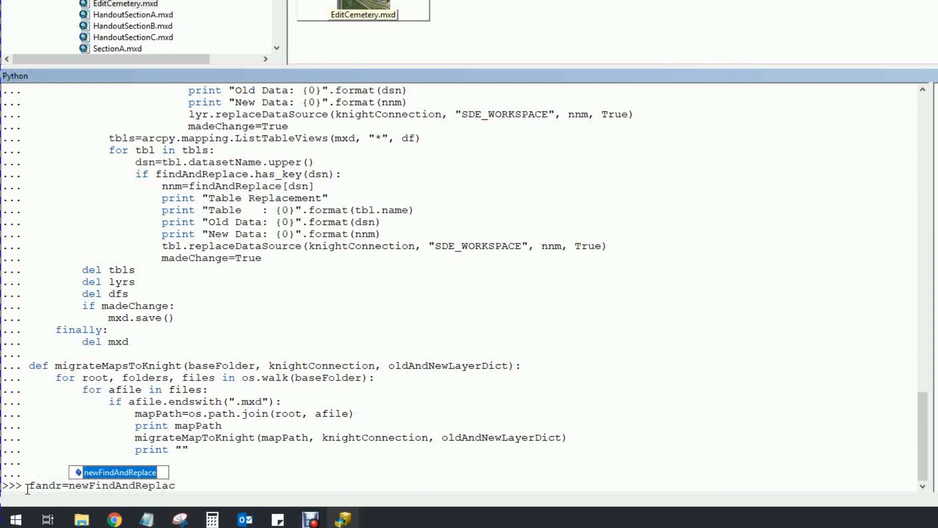
type("e")
type("()")
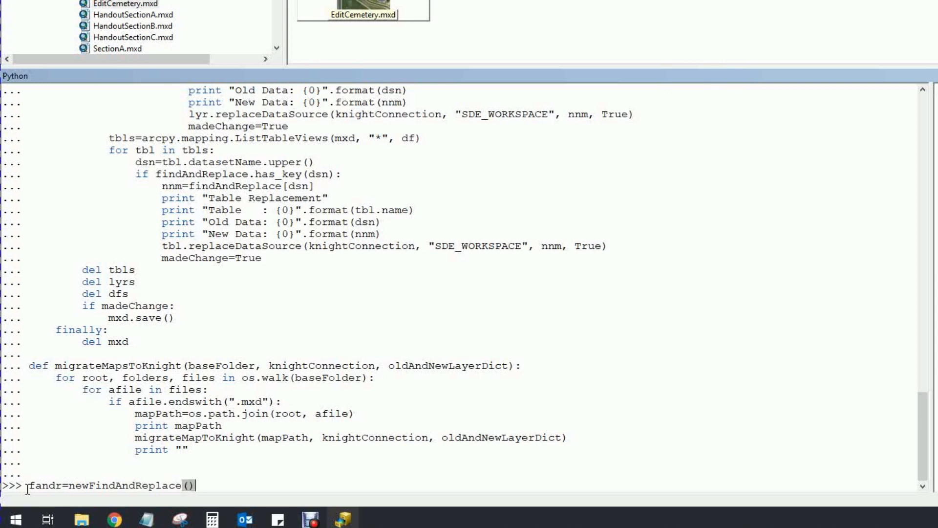
key("Return")
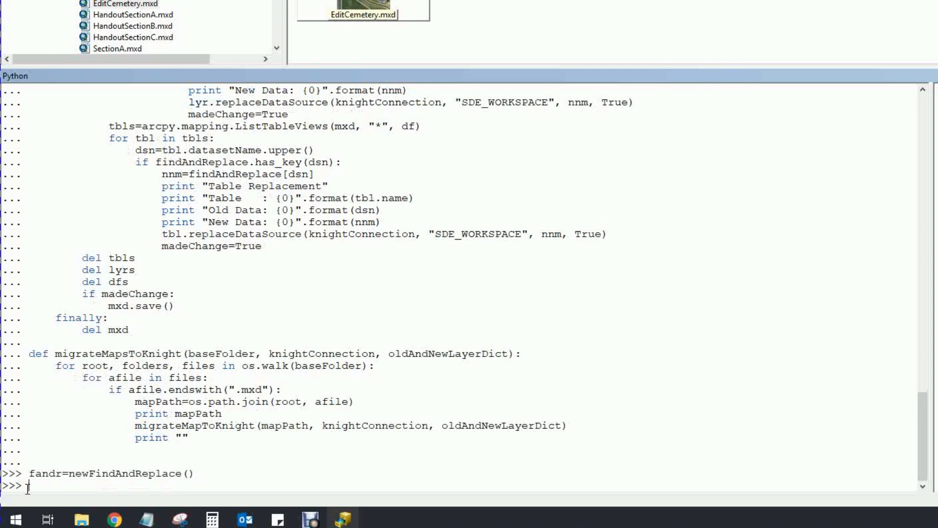
Run addFindAndReplace on fandr mapping Soldier.sde's CEMETERY feature class to Knight_CEM's OREMEGDB.CEM.PLOTS
type("add")
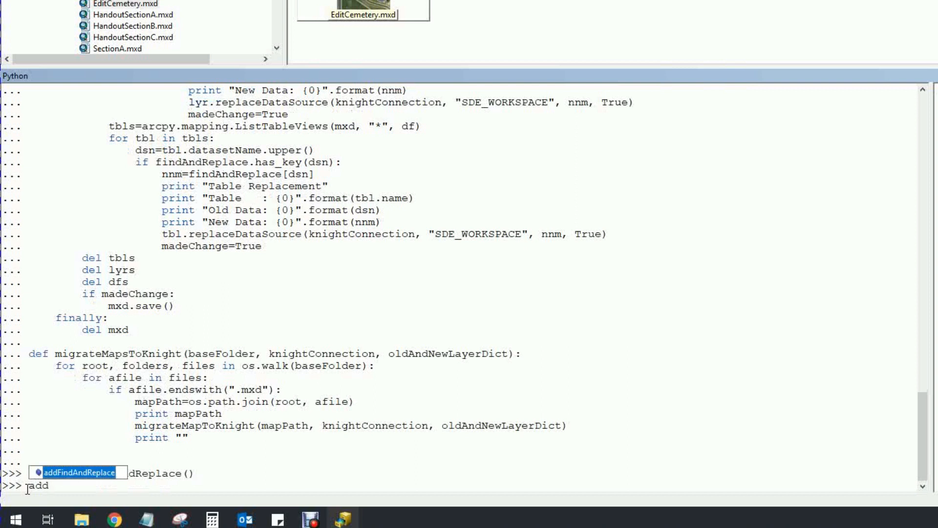
key("Tab")
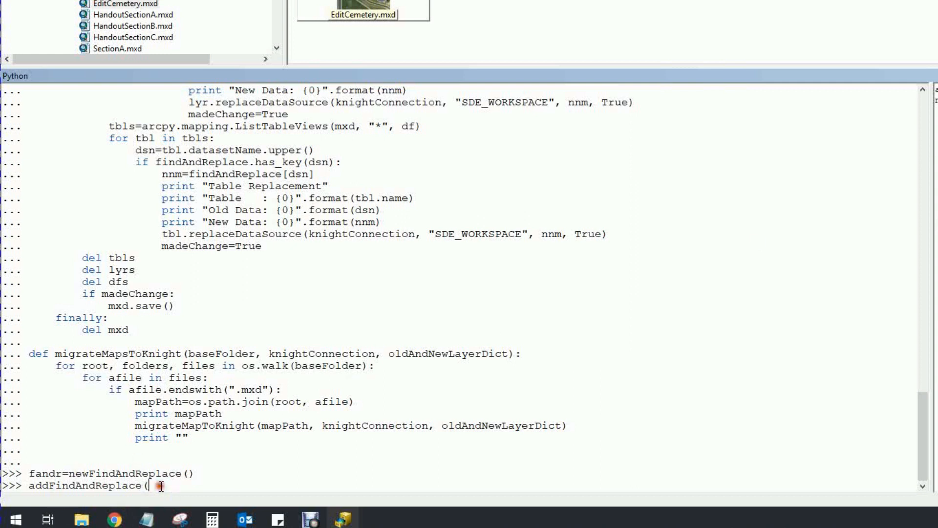
type("fandr,")
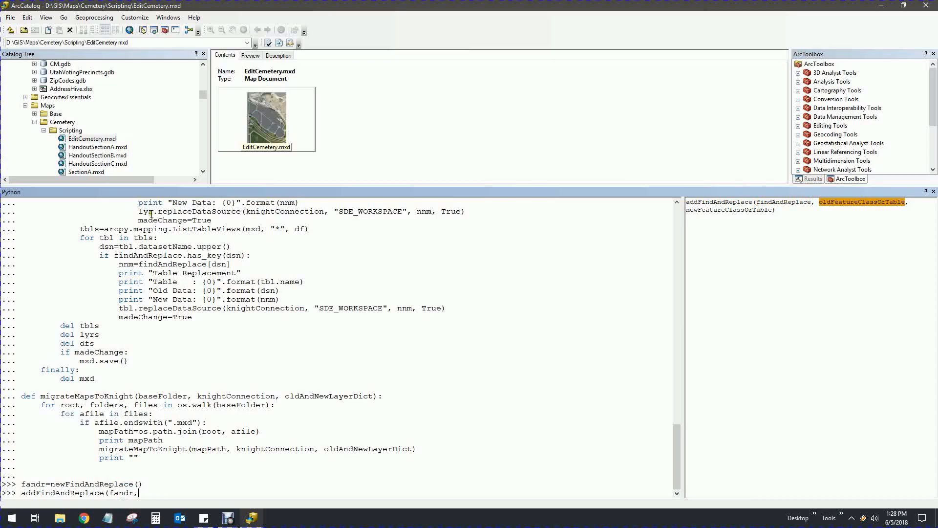
left_click_drag(202, 95, 200, 148)
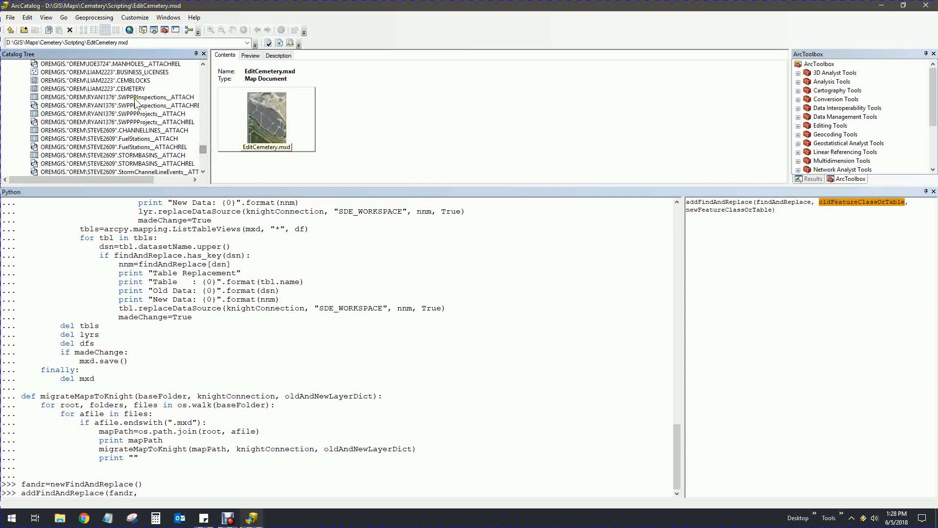
left_click(112, 88)
mouse_move(112, 89)
left_mouse_down()
mouse_move(178, 457)
mouse_move(155, 495)
left_mouse_up()
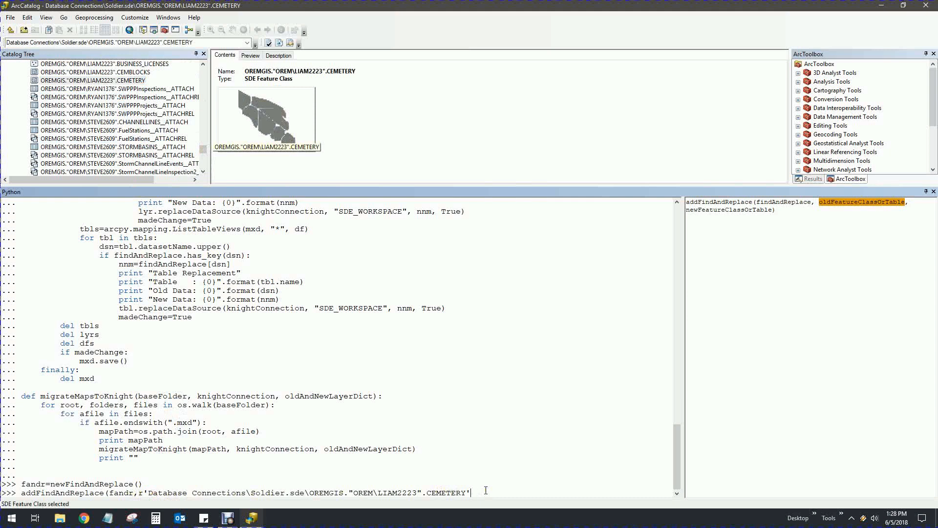
type(",")
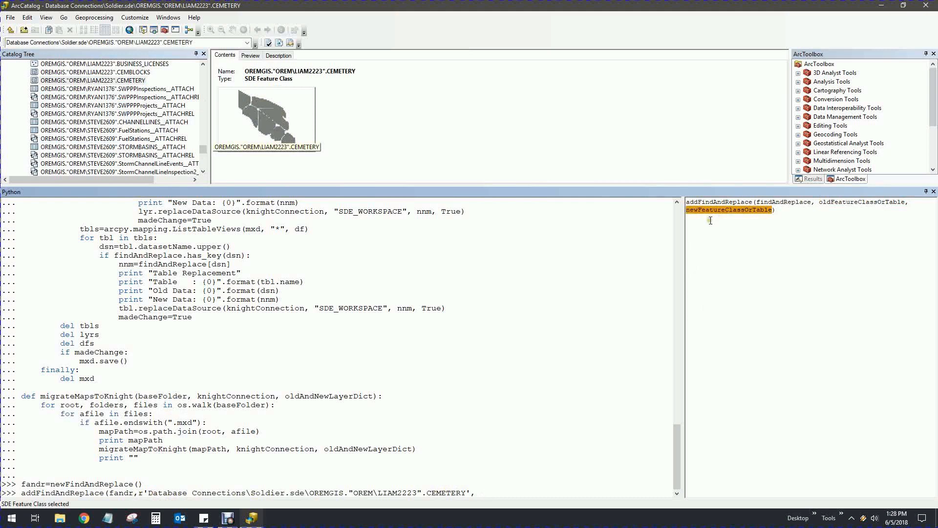
left_click_drag(206, 151, 202, 139)
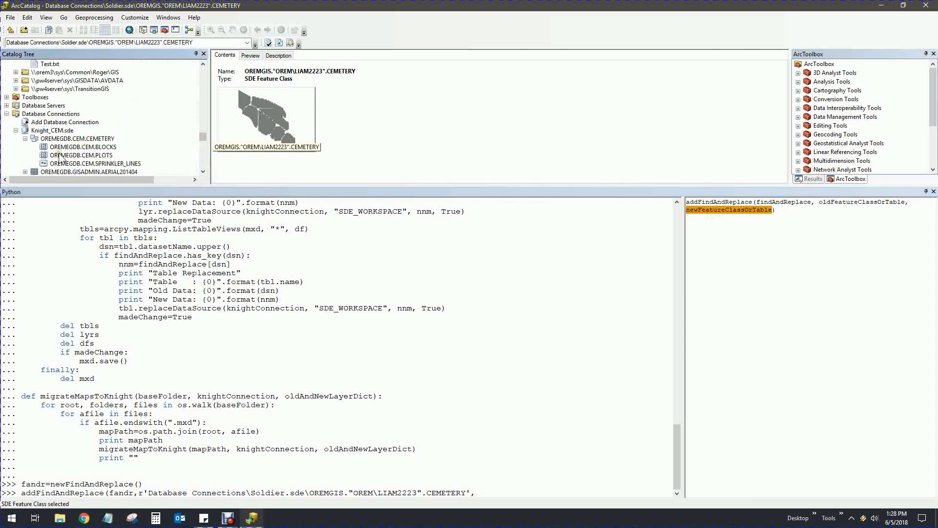
left_click_drag(88, 155, 495, 491)
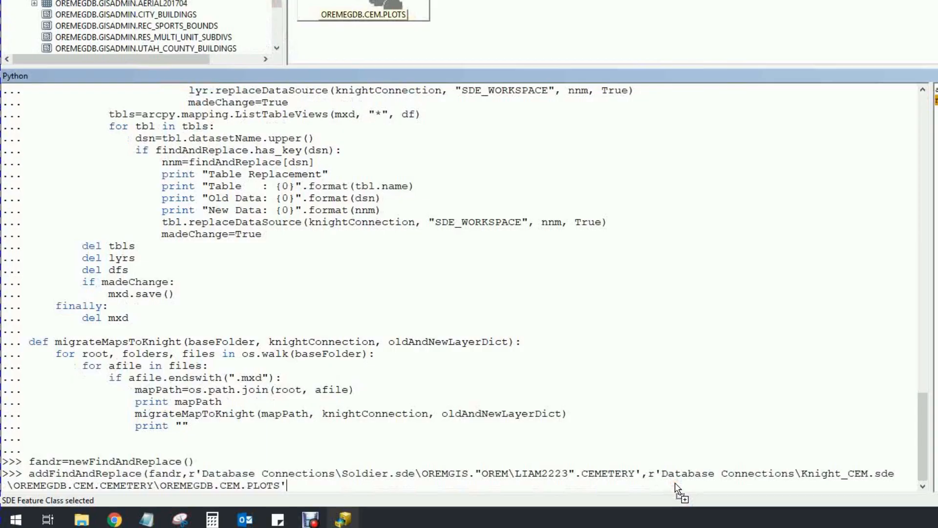
type(")")
key("Return")
Run addFindAndReplace on fandr mapping the old CEMBLOCKS path to Knight_CEM's OREMEGDB.CEM.BLOCKS
type("addFin")
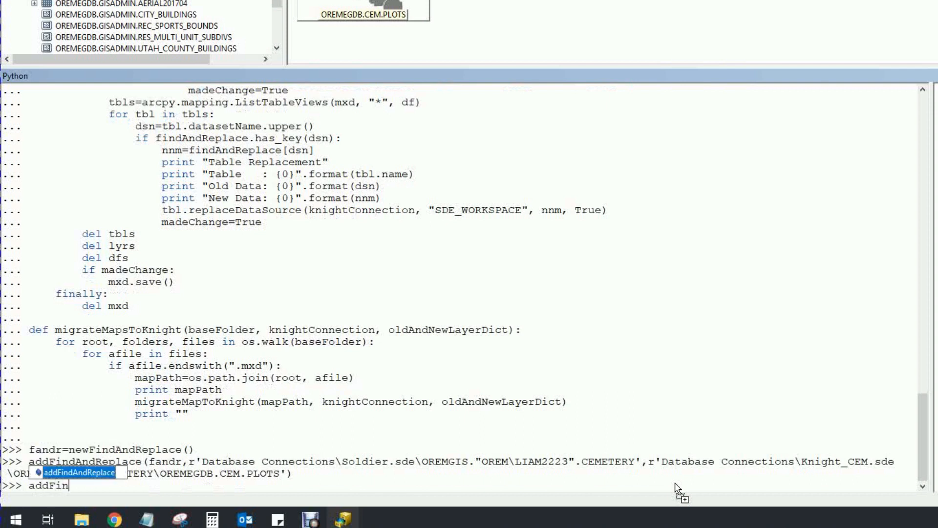
key("Tab")
type("(")
left_click(276, 12)
left_click_drag(276, 13, 276, 16)
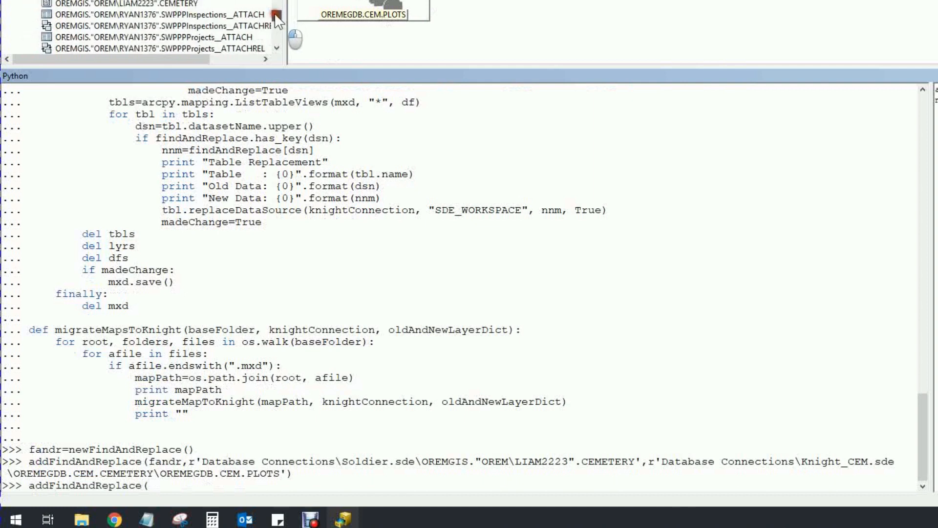
left_click_drag(181, 15, 264, 486)
type("fandr,")
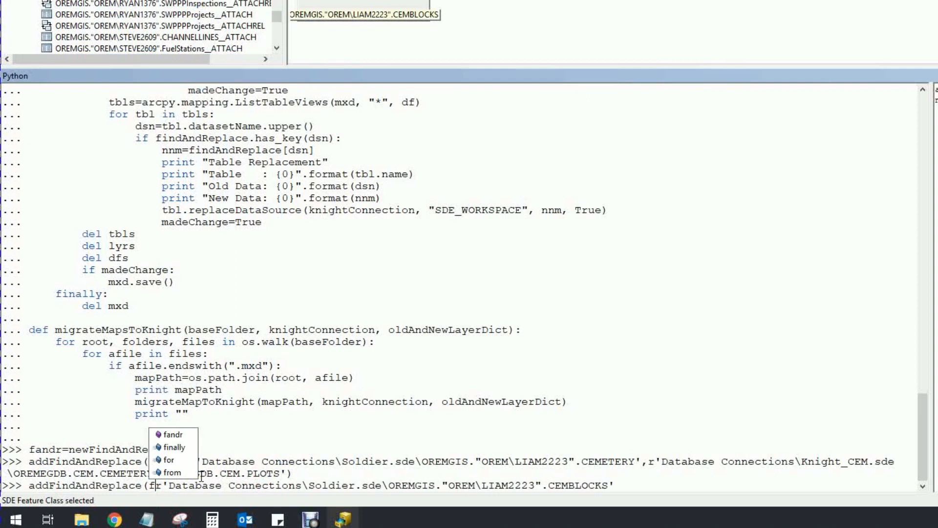
key("BackSpace")
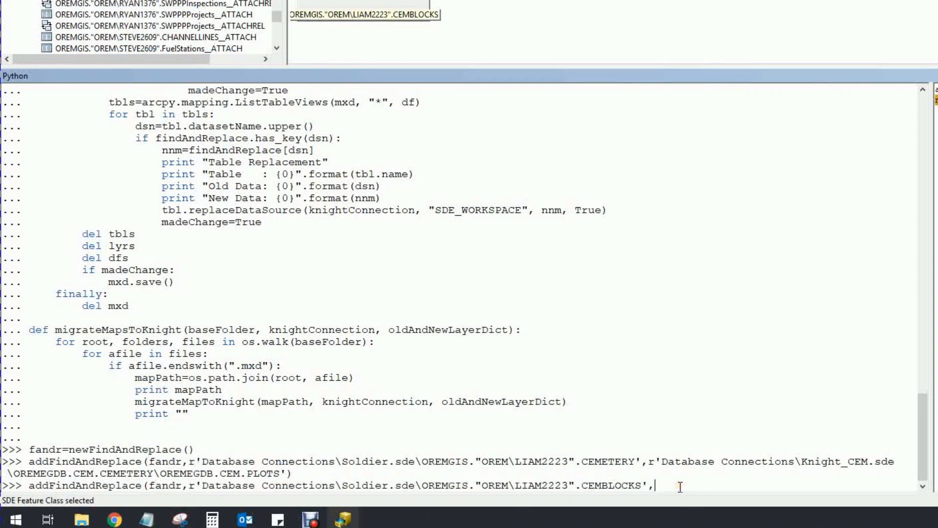
left_click_drag(276, 17, 277, 2)
left_click_drag(364, 15, 684, 489)
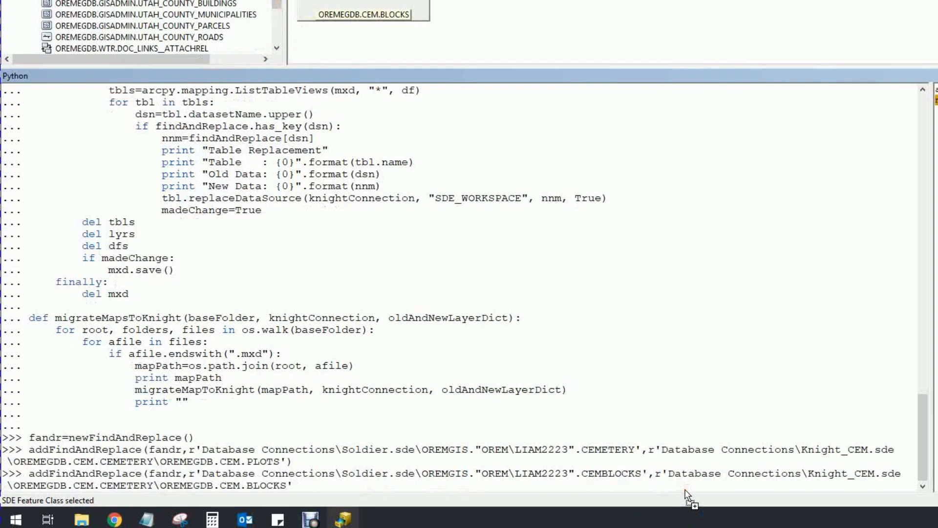
type(")")
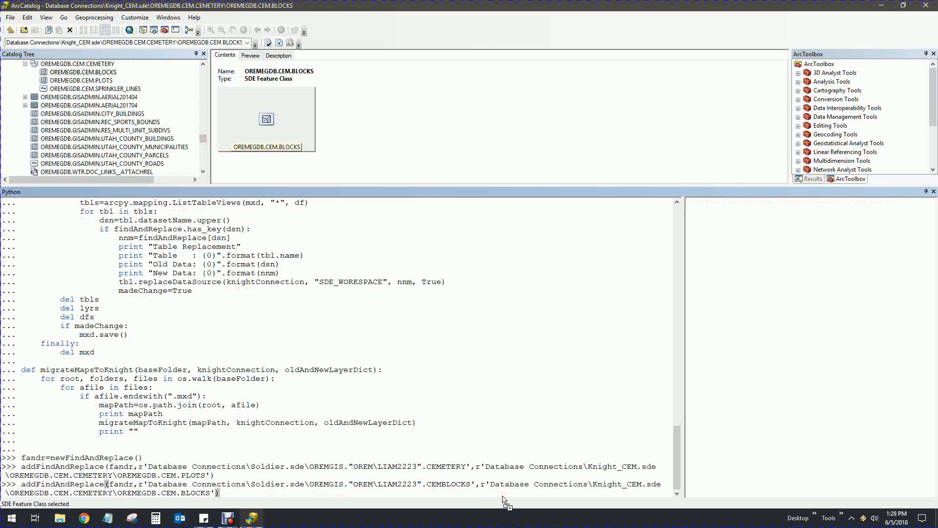
key("Return")
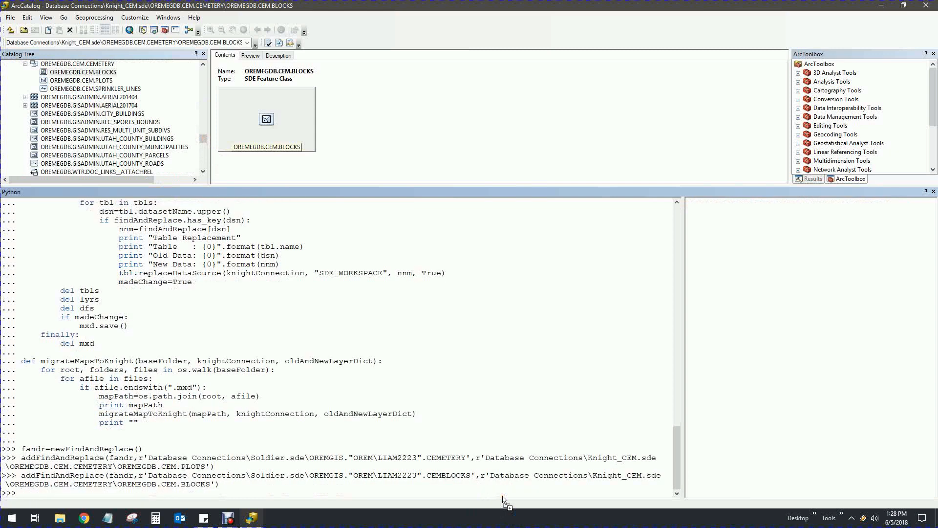
Run addFindAndReplace on fandr mapping CemeterySprinklers.shp to Knight_CEM's OREMEGDB.CEM.SPRINKLER_LINES
type("add")
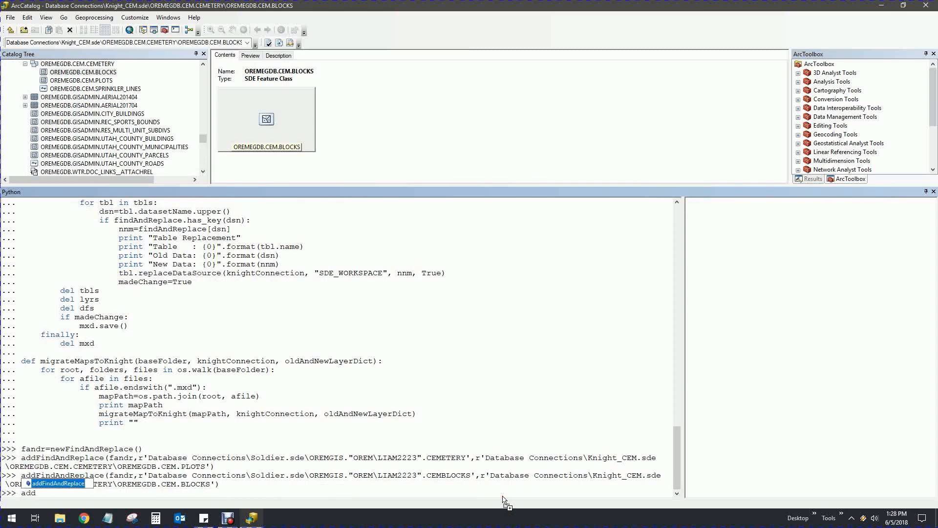
key("Tab")
type("(fandr,")
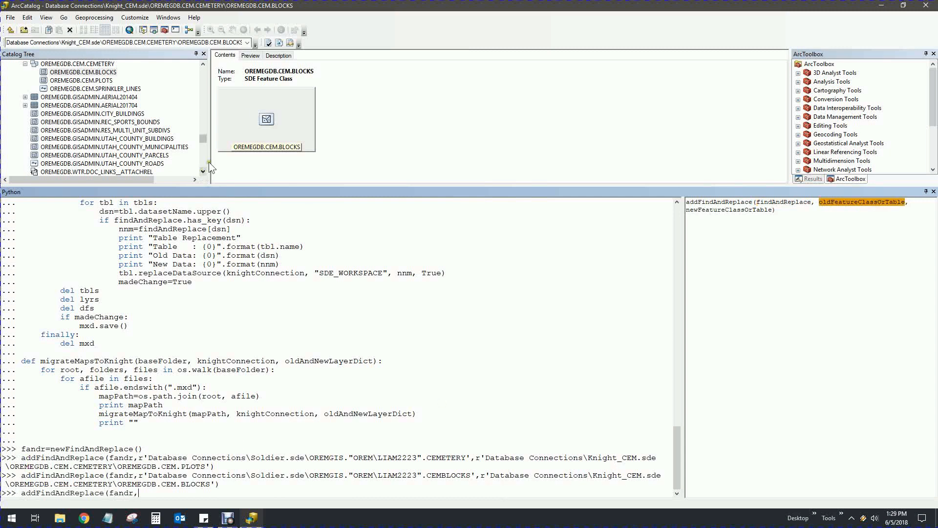
left_click_drag(203, 138, 202, 132)
left_click_drag(201, 127, 204, 93)
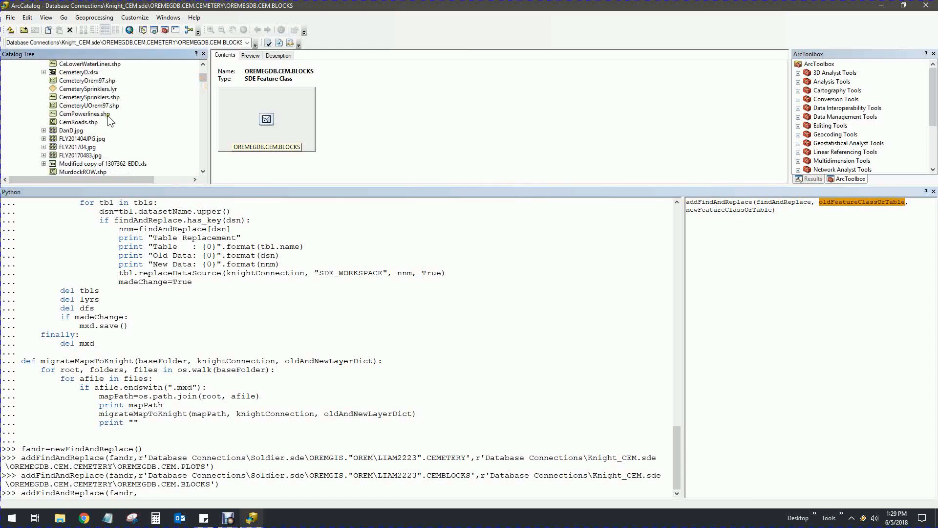
left_click_drag(76, 99, 203, 498)
type(",")
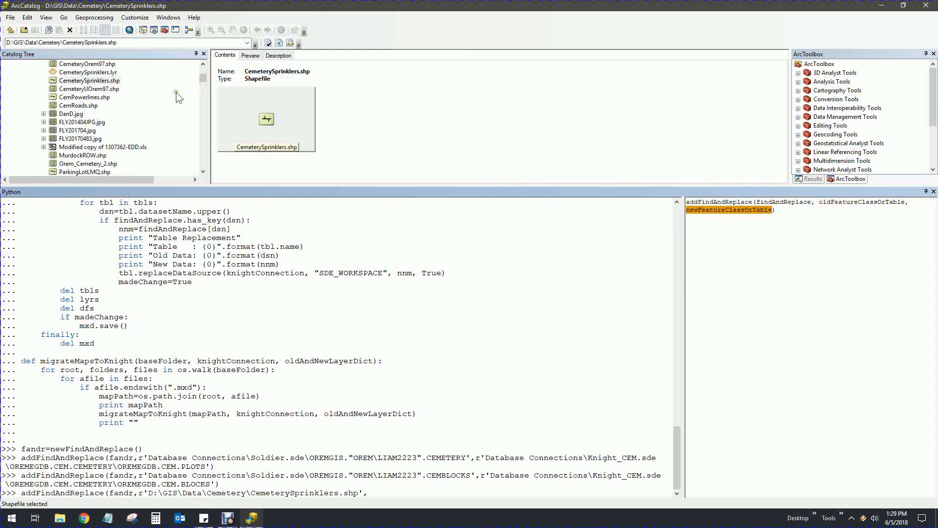
left_click_drag(203, 78, 201, 136)
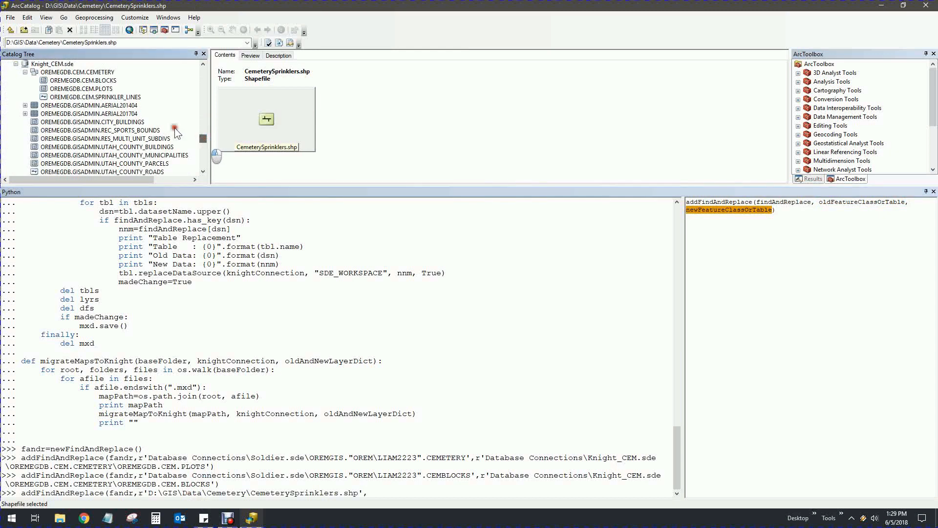
left_click_drag(112, 97, 377, 495)
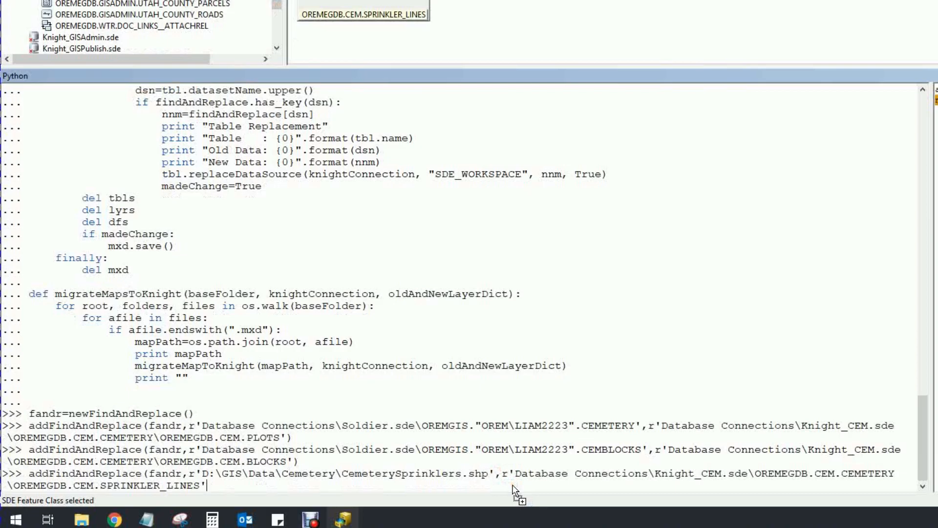
type(")")
key("Return")
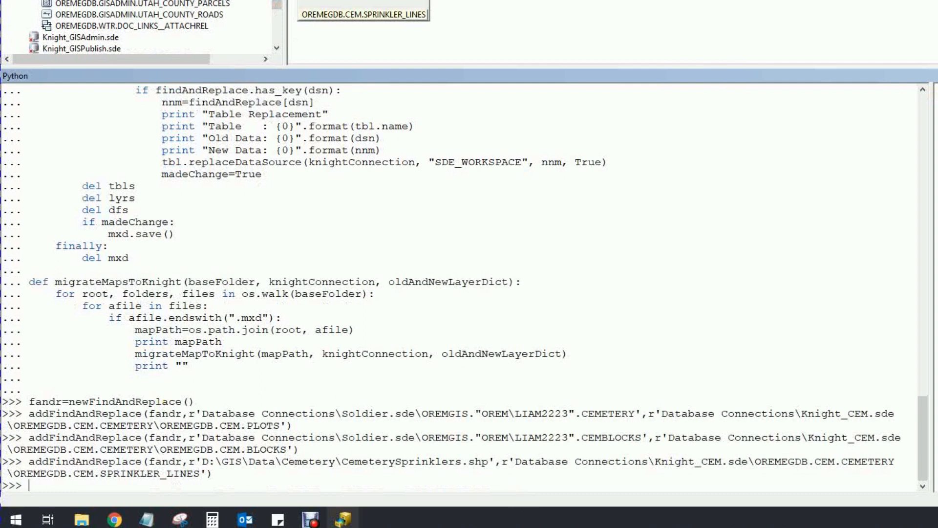
Run migrateMapToKnight with the SectionB.mxd path, the Knight_CEM.sde connection and fandr
left_click(276, 5)
left_click_drag(276, 5, 277, 0)
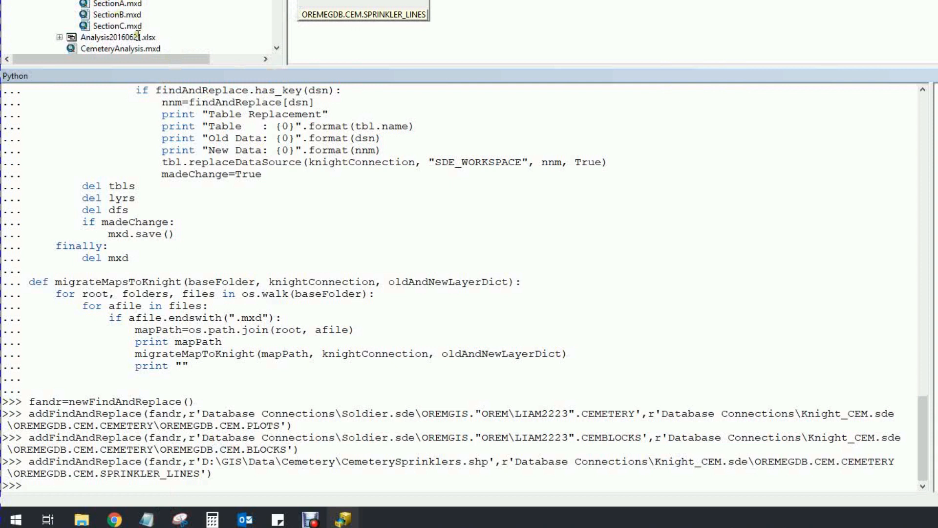
left_click(84, 487)
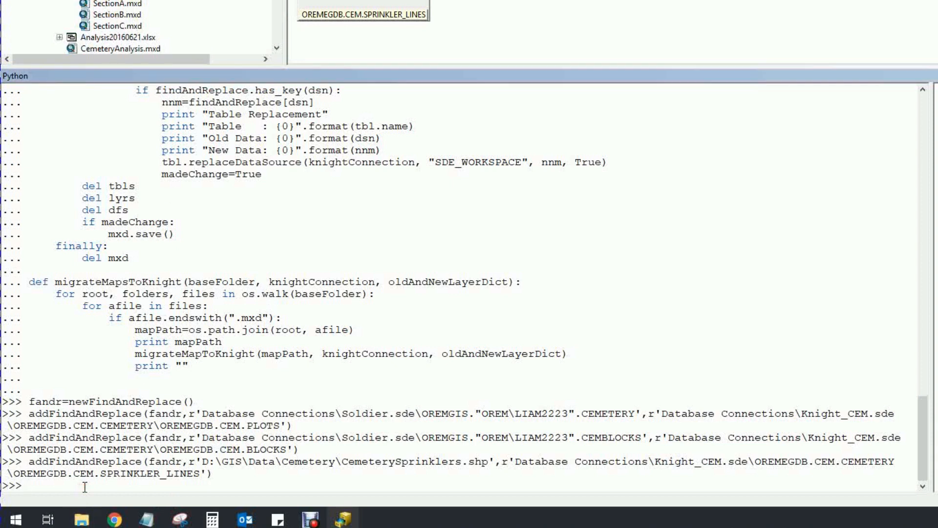
type("migrate")
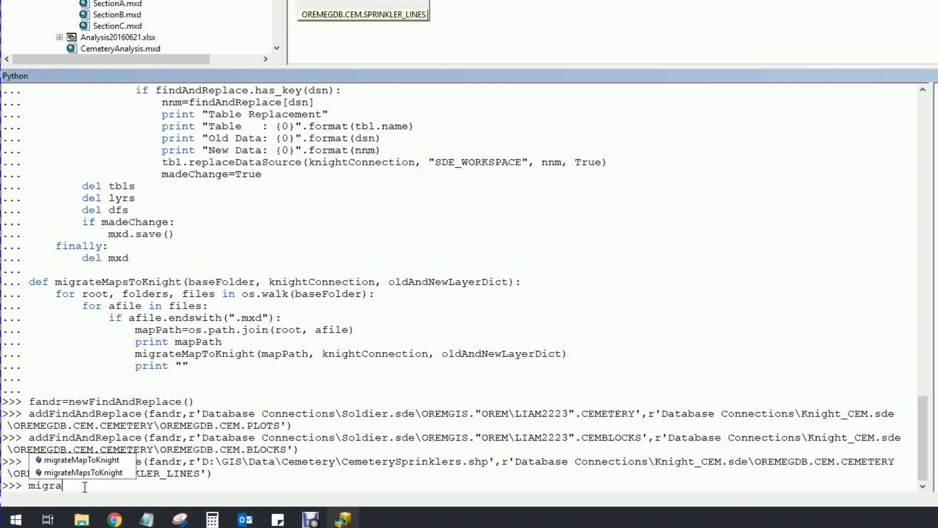
double_click(101, 459)
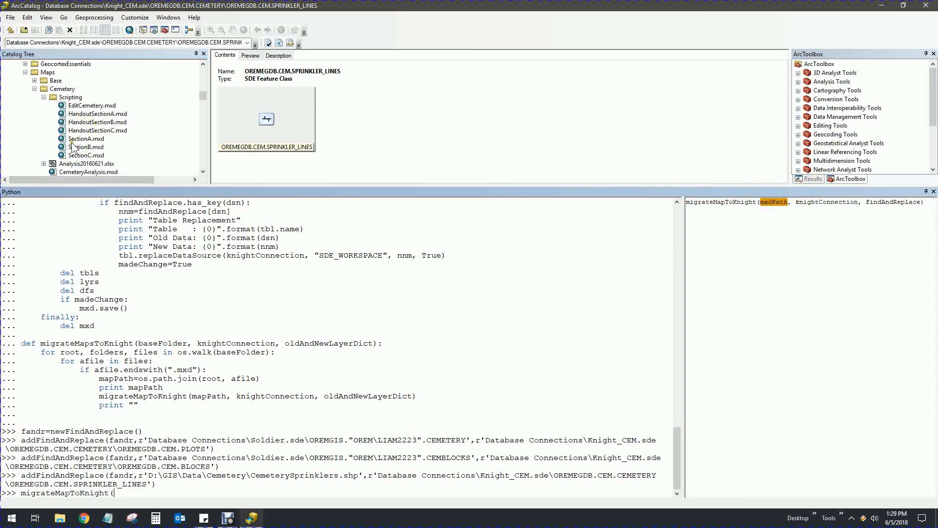
mouse_move(73, 147)
left_mouse_down()
mouse_move(199, 489)
mouse_move(214, 495)
left_mouse_up()
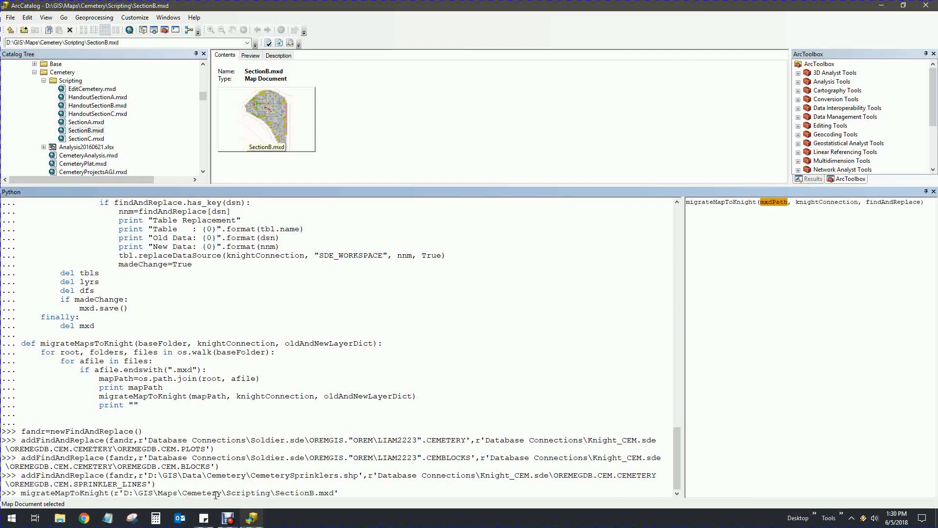
type(",")
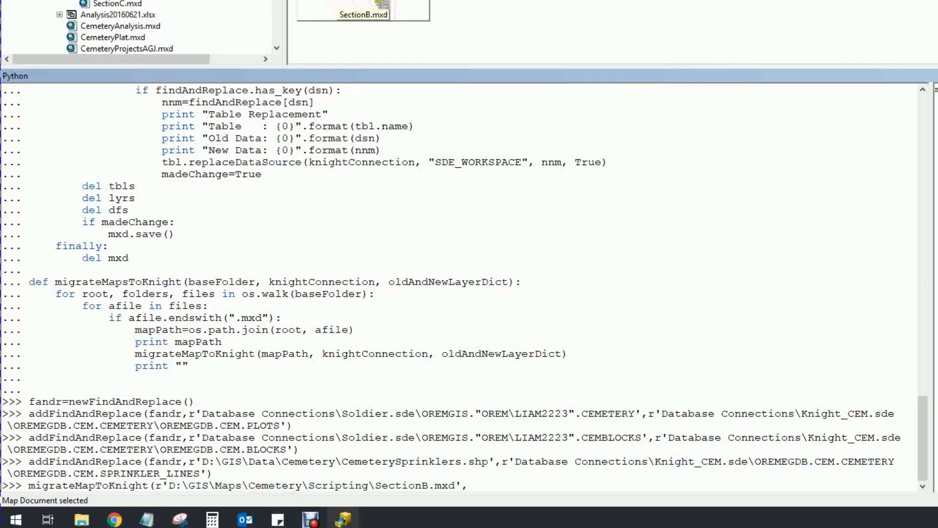
left_click_drag(203, 109, 202, 134)
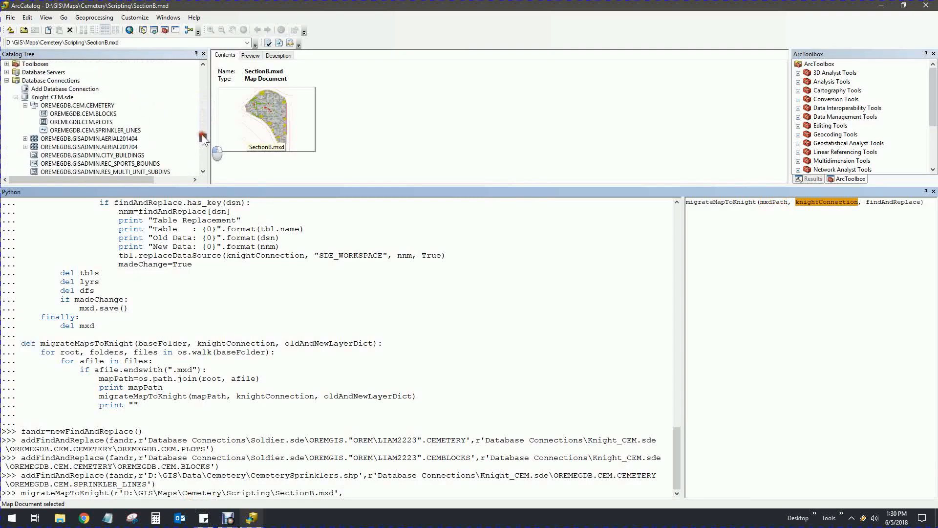
left_click(38, 97)
left_click_drag(38, 97, 362, 496)
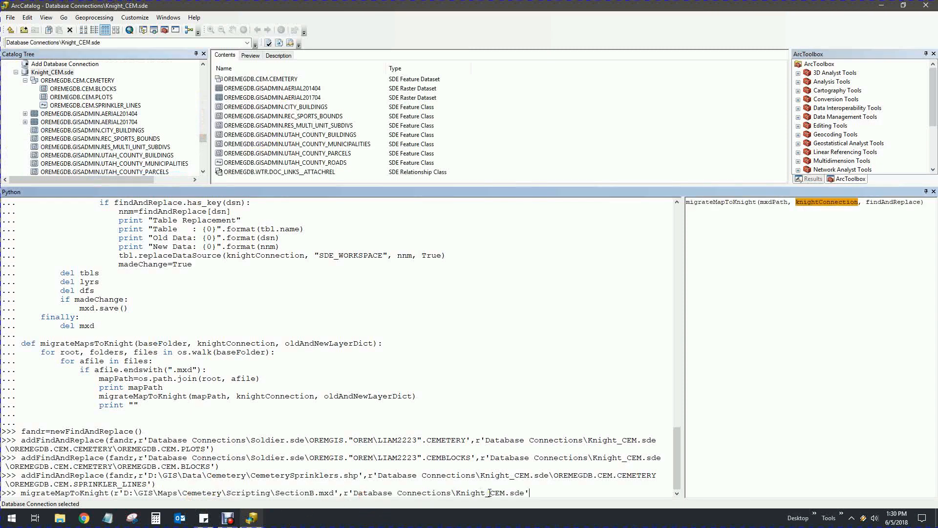
type(",")
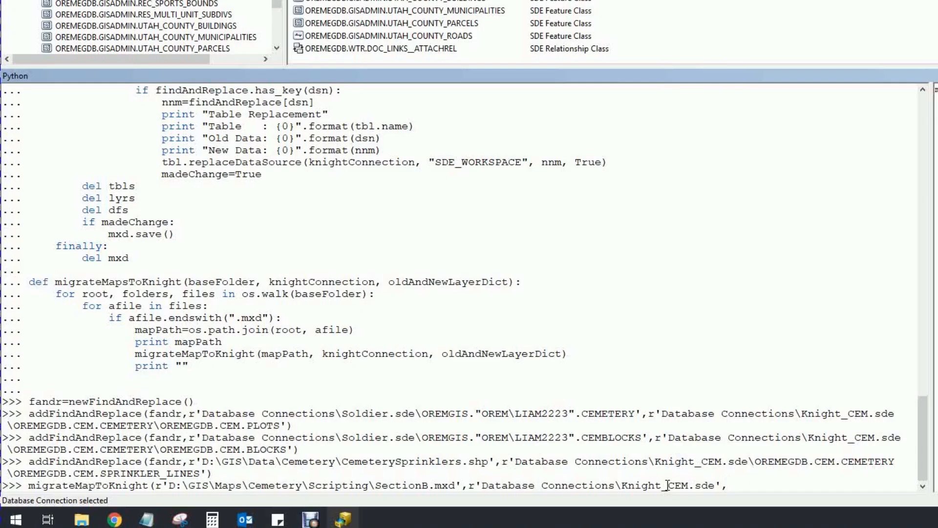
type("fandr")
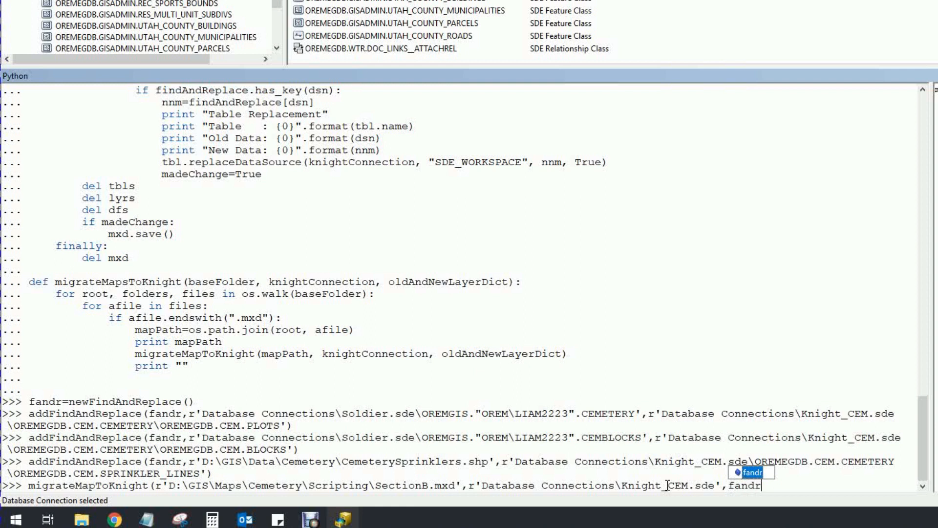
type(")")
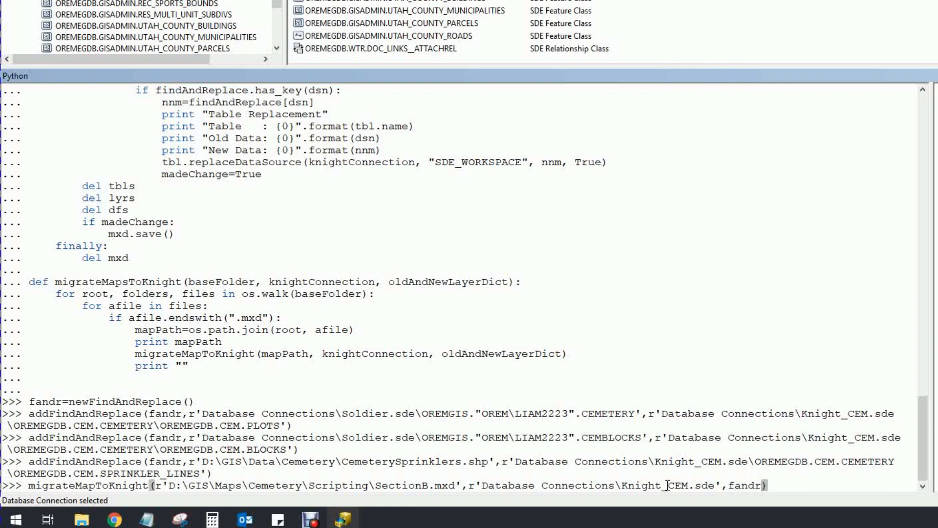
key("Return")
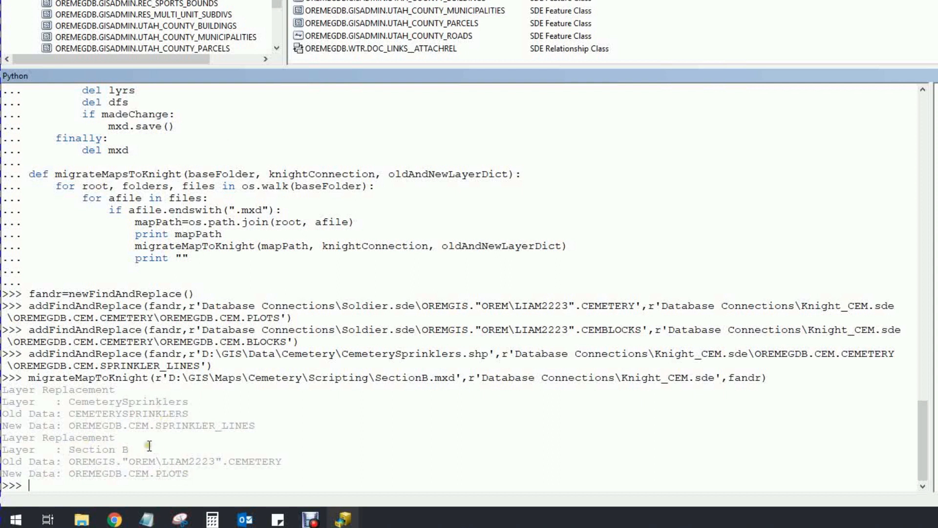
Open SectionB.mxd from the Catalog Tree in ArcMap
left_click_drag(277, 2, 201, 93)
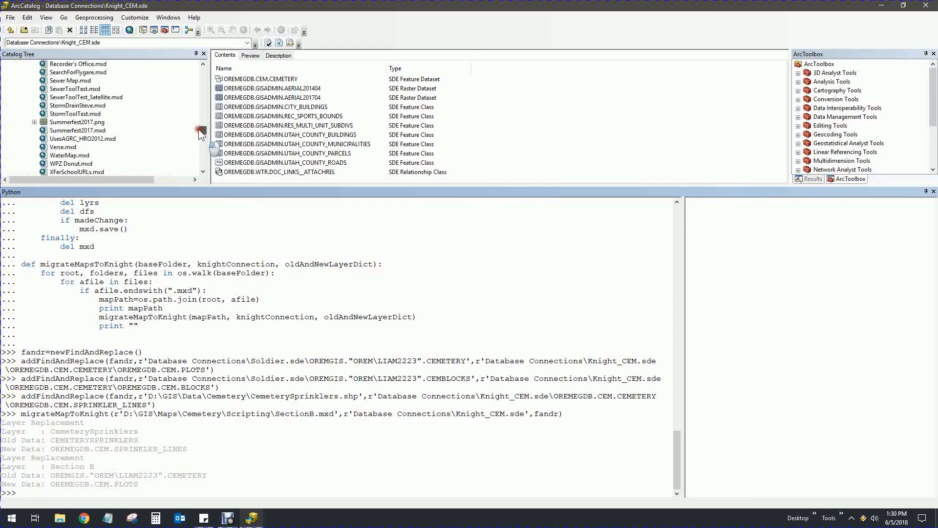
left_click(203, 171)
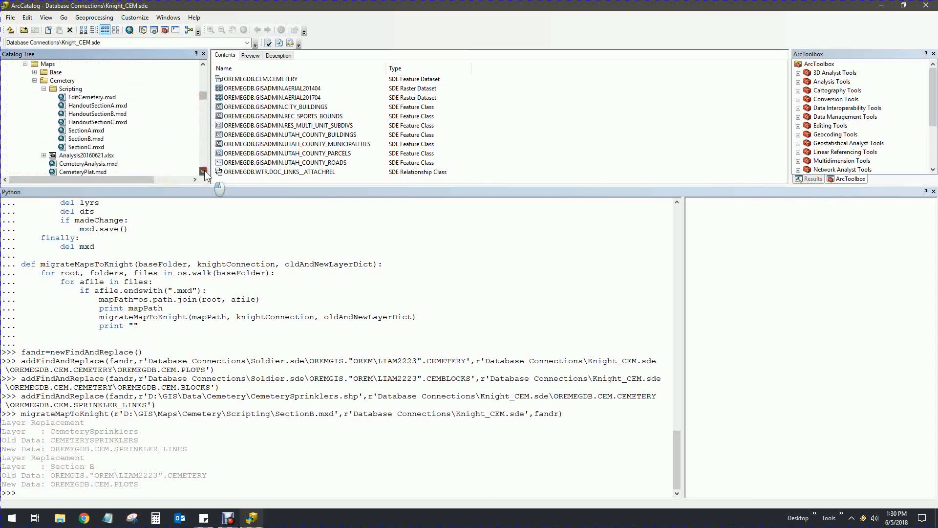
left_click(85, 123)
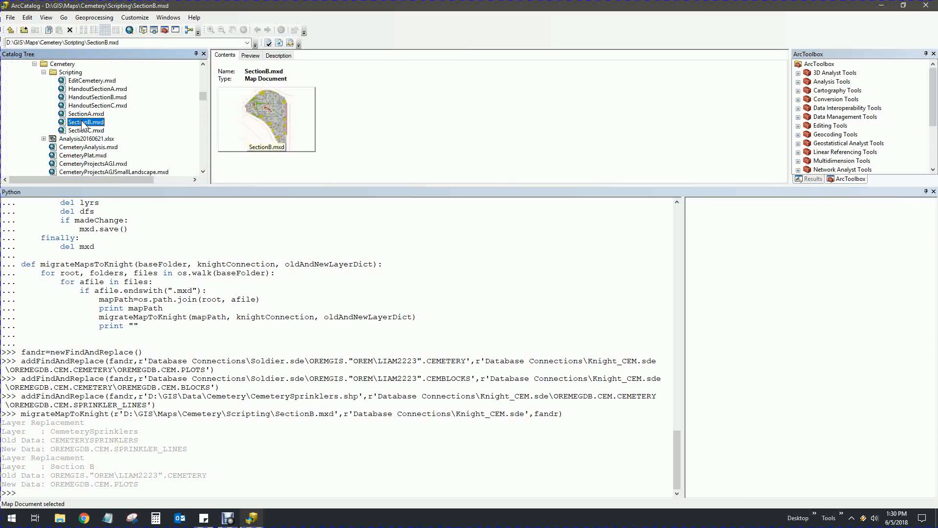
double_click(83, 122)
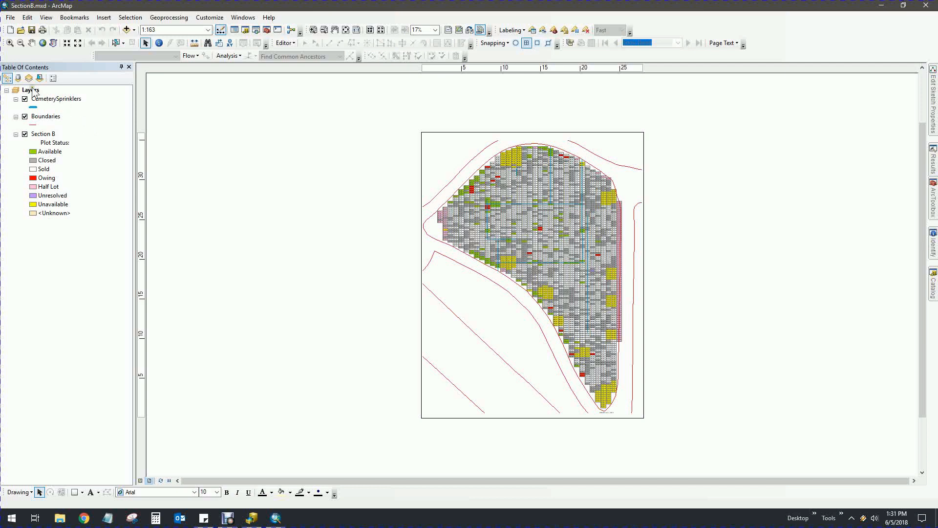
Check layer sources via List By Source, then view CemeterySprinklers' data source in Layer Properties
left_click(18, 78)
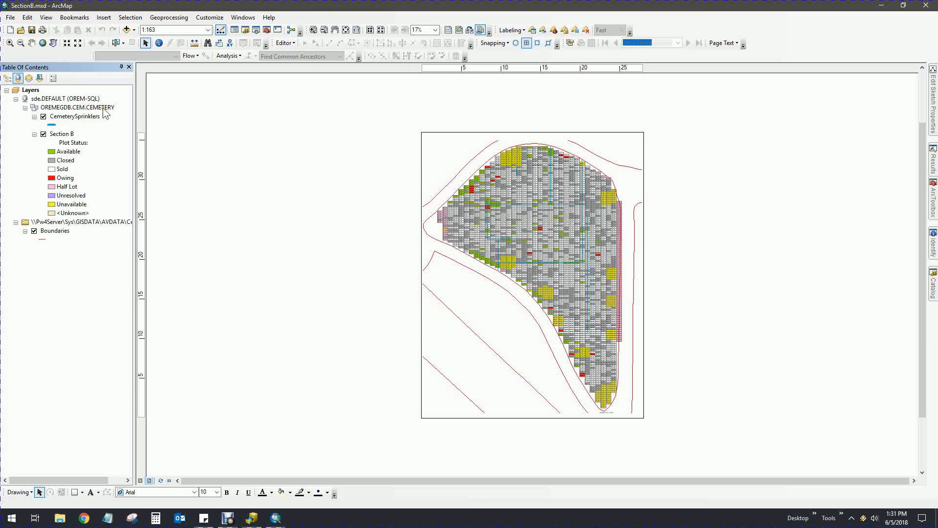
left_click(6, 78)
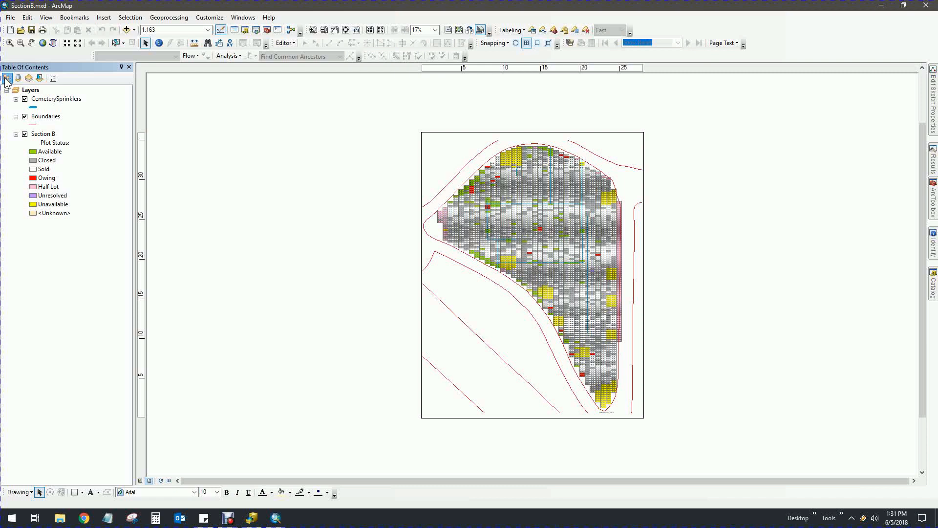
left_click(74, 100)
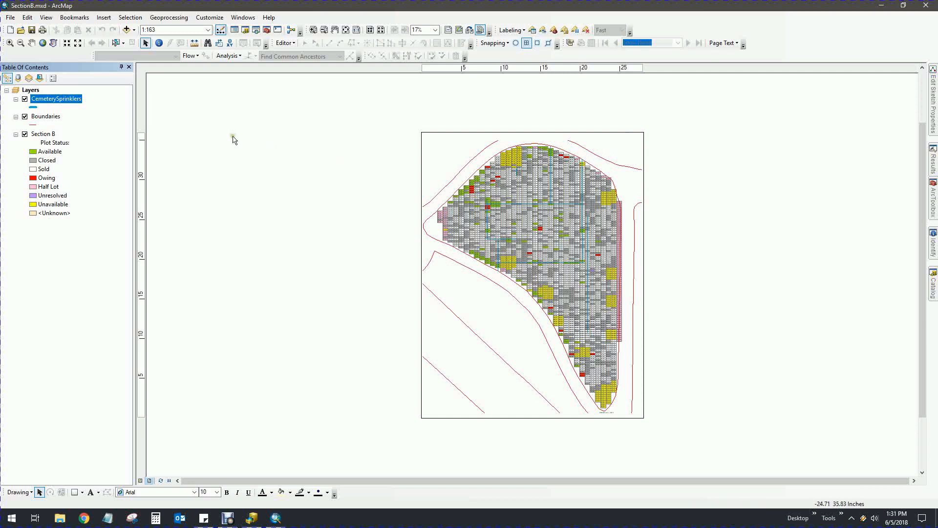
left_click(163, 258)
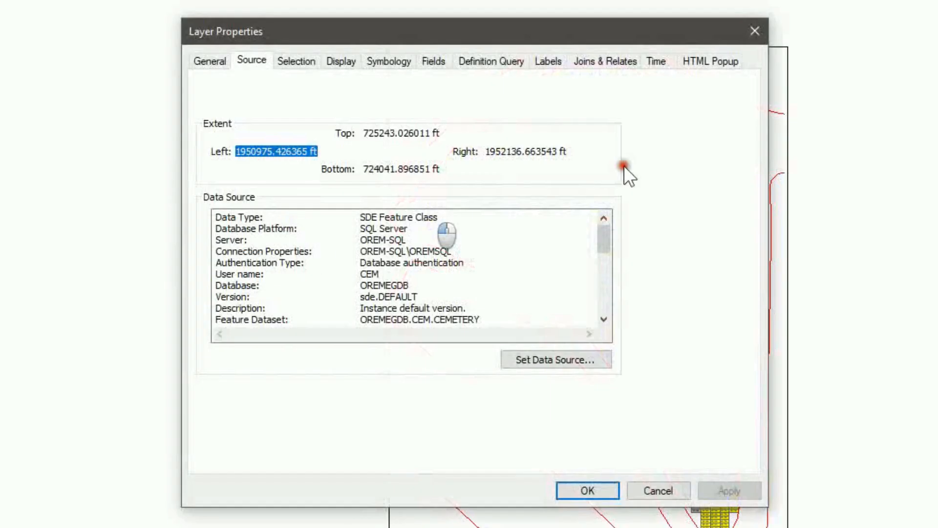
Open the sprinkler layer's definition query and try rebuilding it in Query Builder, then cancel
left_click(506, 64)
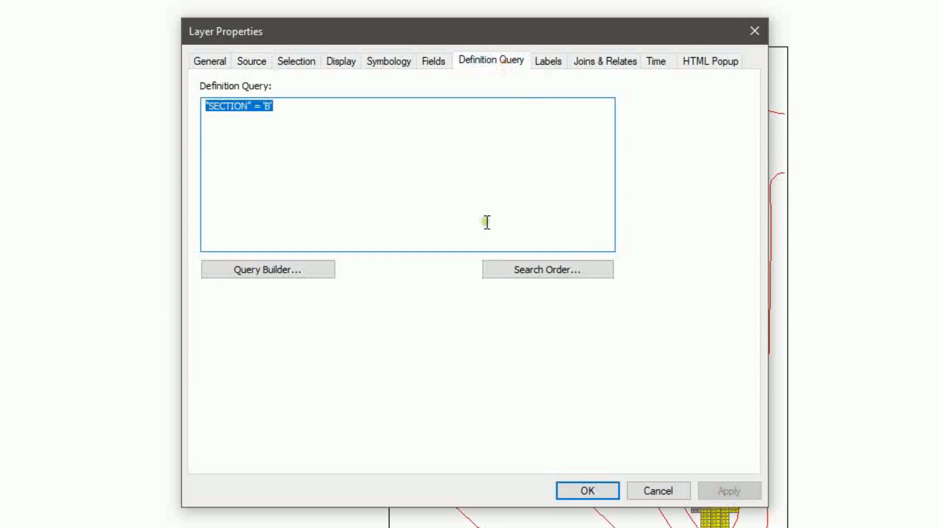
left_click(291, 107)
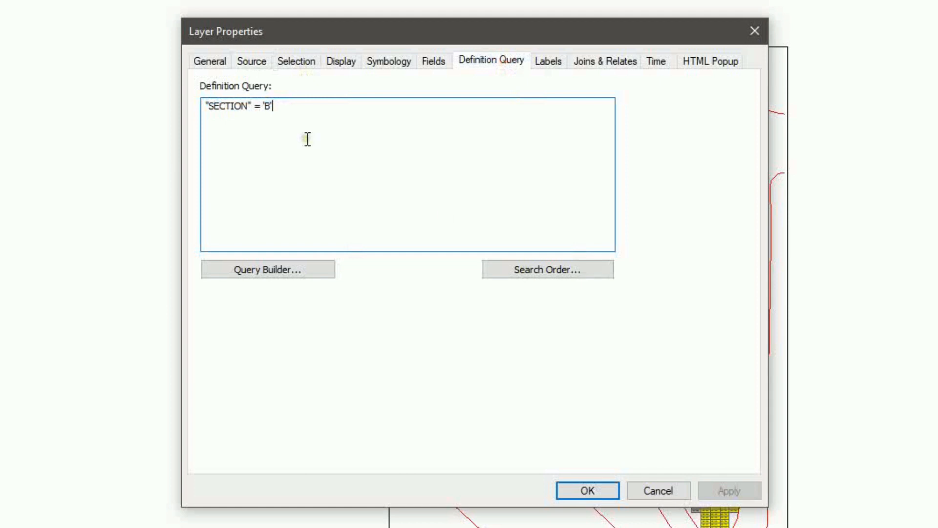
left_click(284, 270)
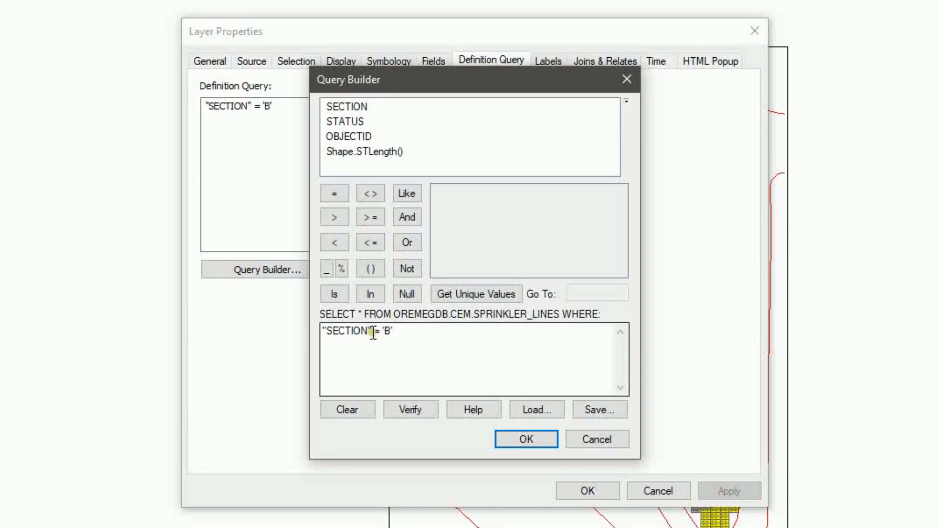
left_click_drag(435, 330, 291, 313)
key("Delete")
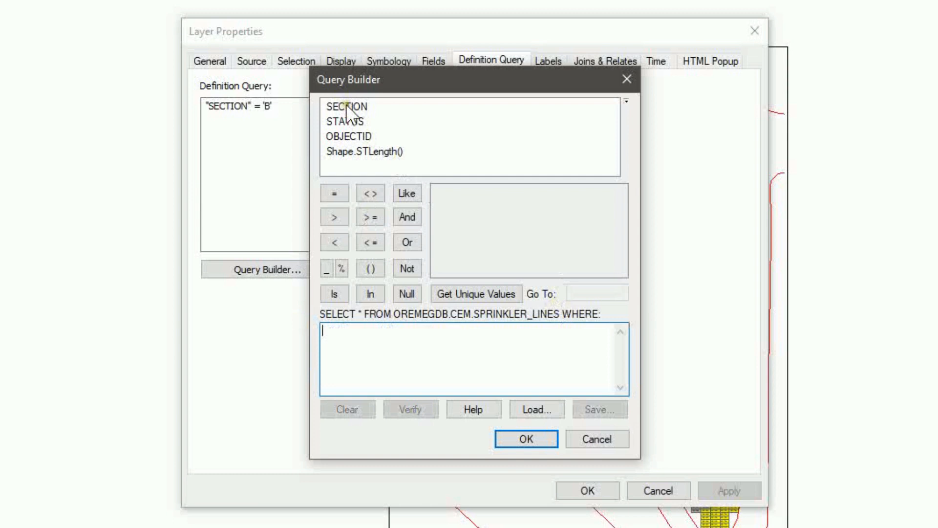
double_click(345, 105)
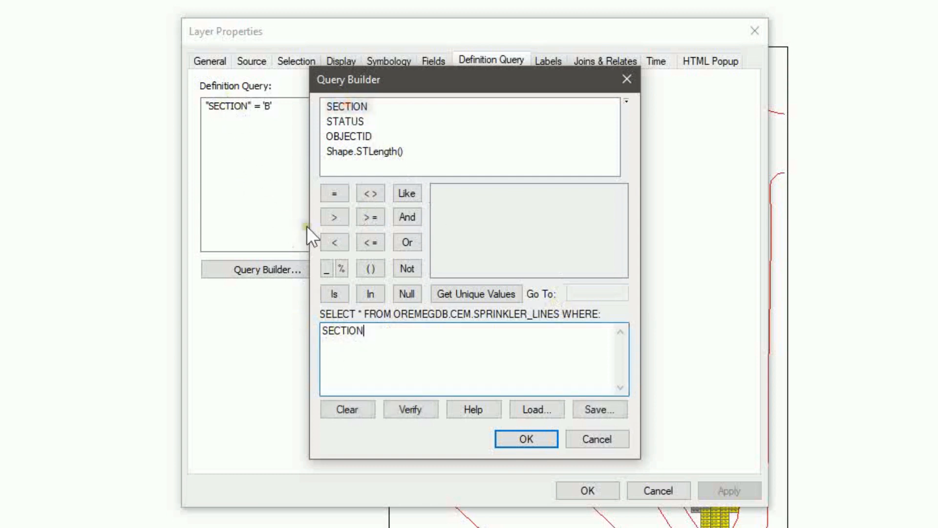
left_click(587, 440)
Remove the quotes so the query reads SECTION = 'B', apply, save SectionB.mxd and close ArcMap
left_click(252, 107)
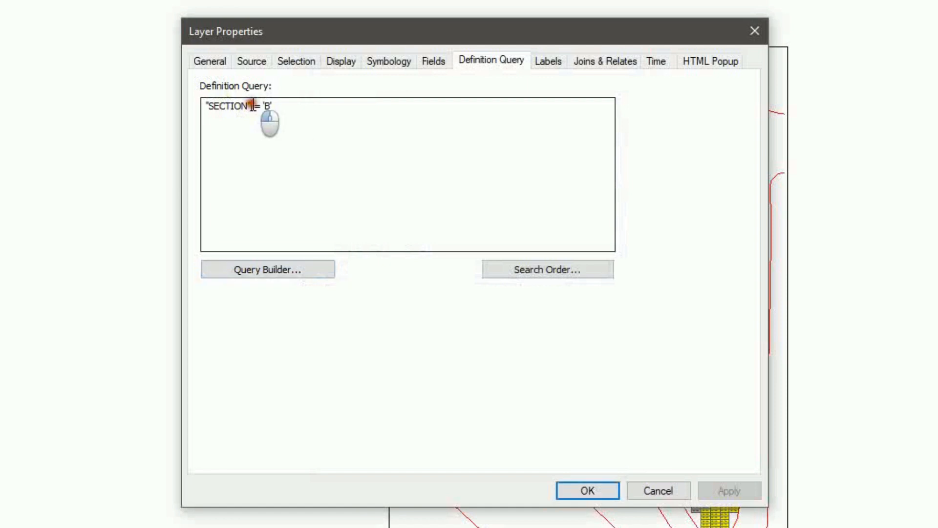
key("BackSpace")
key("Home")
key("Delete")
left_click(582, 491)
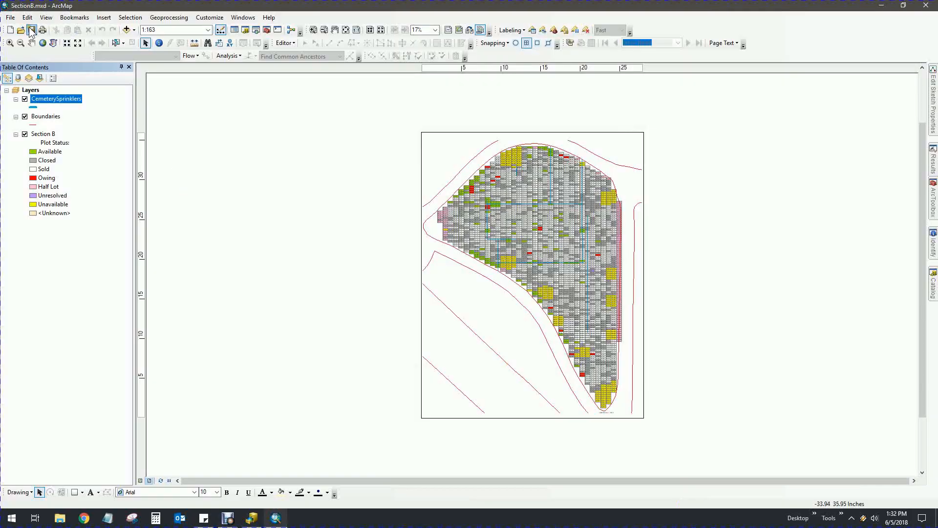
left_click(32, 31)
left_click(926, 5)
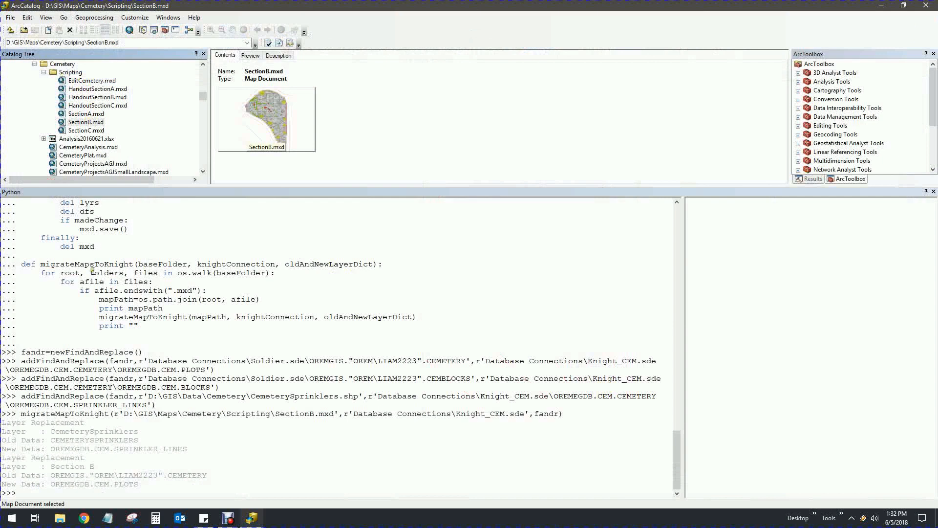
Copy the previous migrateMapToKnight command to the Python prompt
left_click(65, 493)
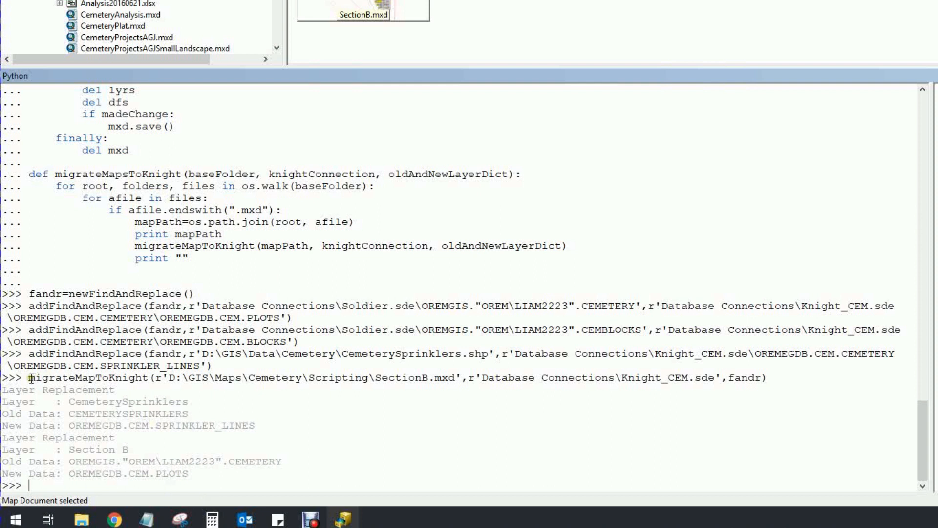
left_click_drag(28, 377, 768, 375)
key("ctrl+c")
left_click(194, 488)
key("ctrl+v")
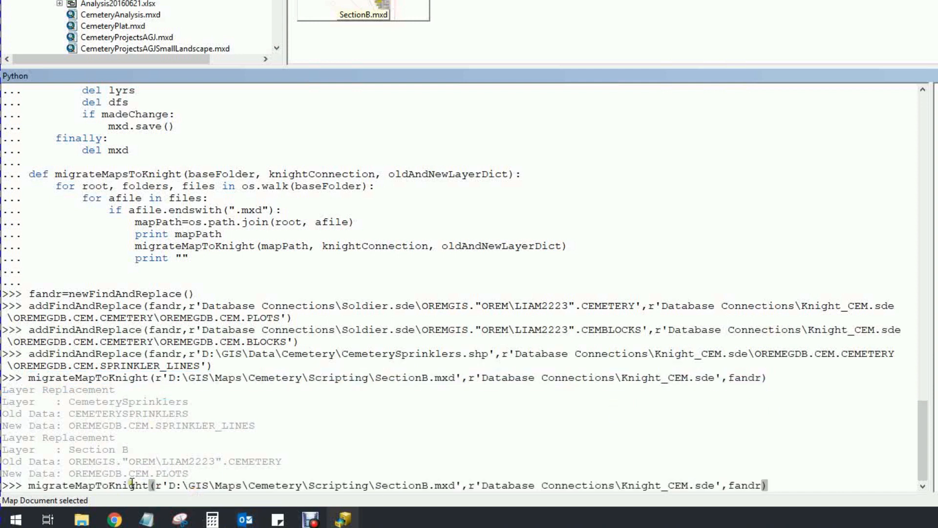
Rename it to migrateMapsToKnight, drop \SectionB.mxd to target the Scripting folder, and run it
left_click(96, 484)
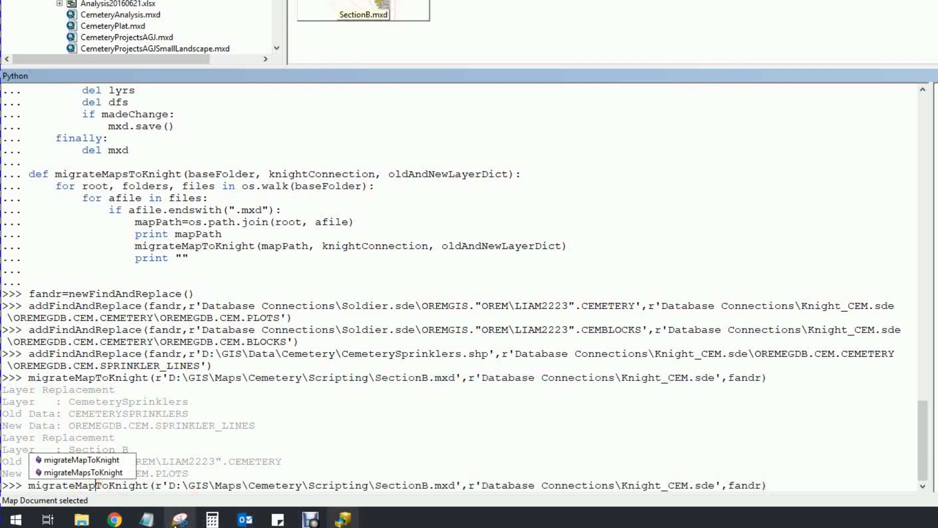
type("s")
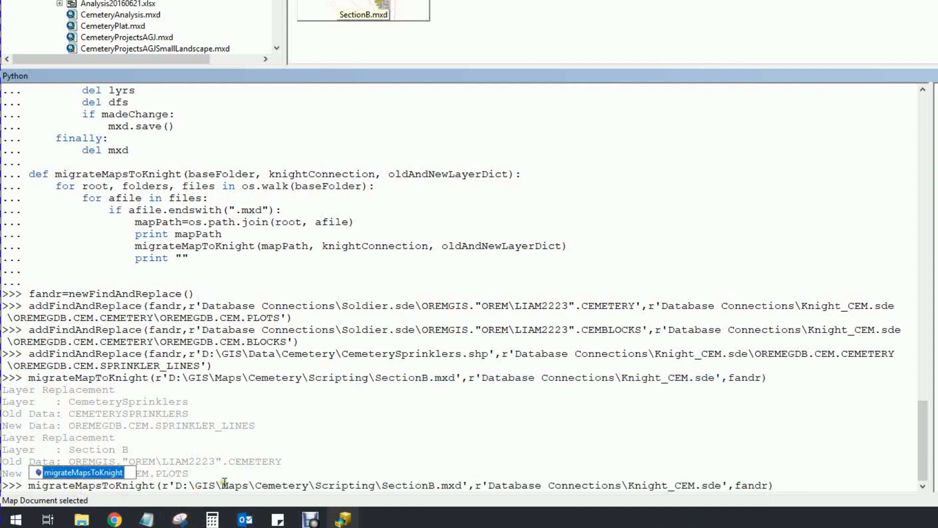
left_click(222, 484)
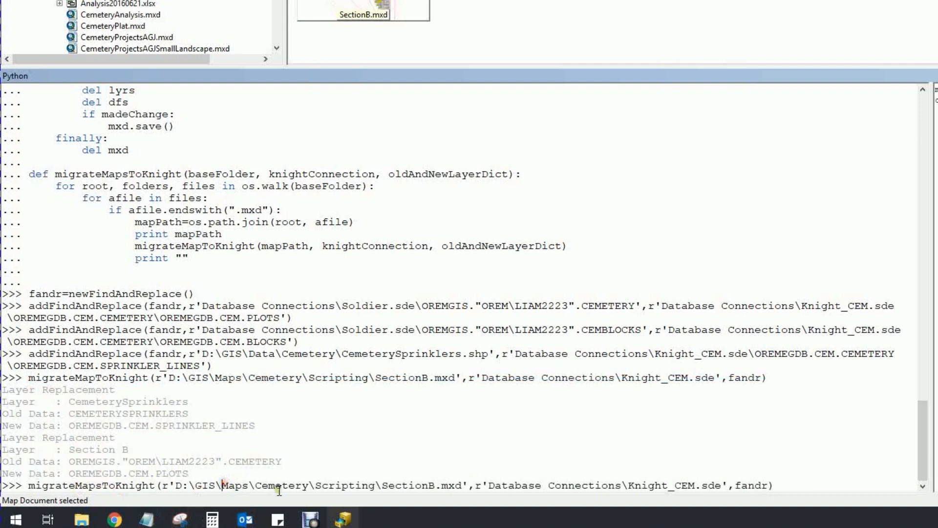
left_click(376, 485)
left_click_drag(376, 485, 464, 485)
key("Delete")
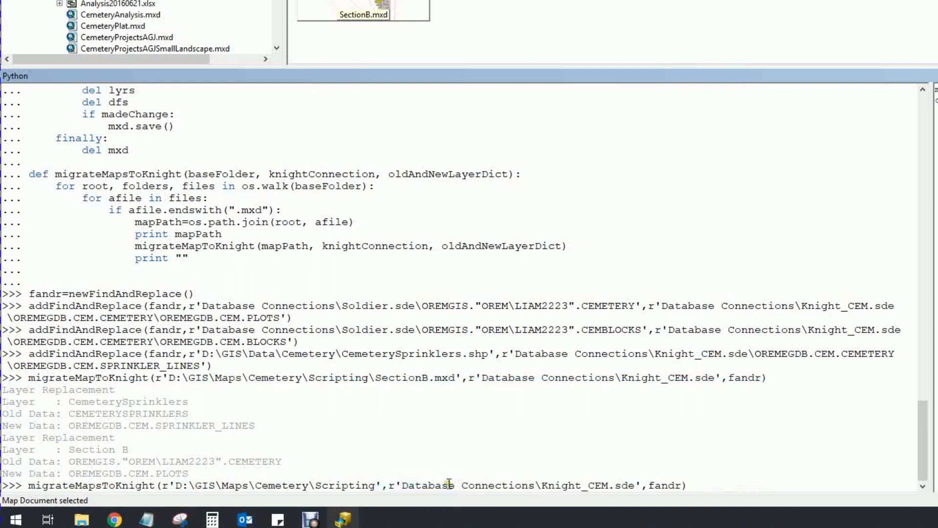
left_click(714, 487)
key("Return")
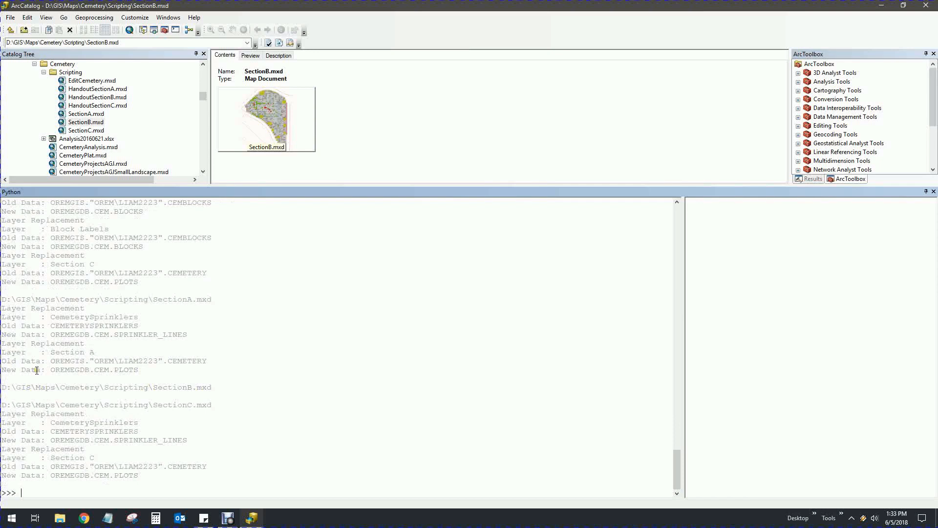
Open SectionC.mxd, confirm its layers list under OREMEGDB.CEM.CEMETERY sources, and close ArcMap
left_click(62, 131)
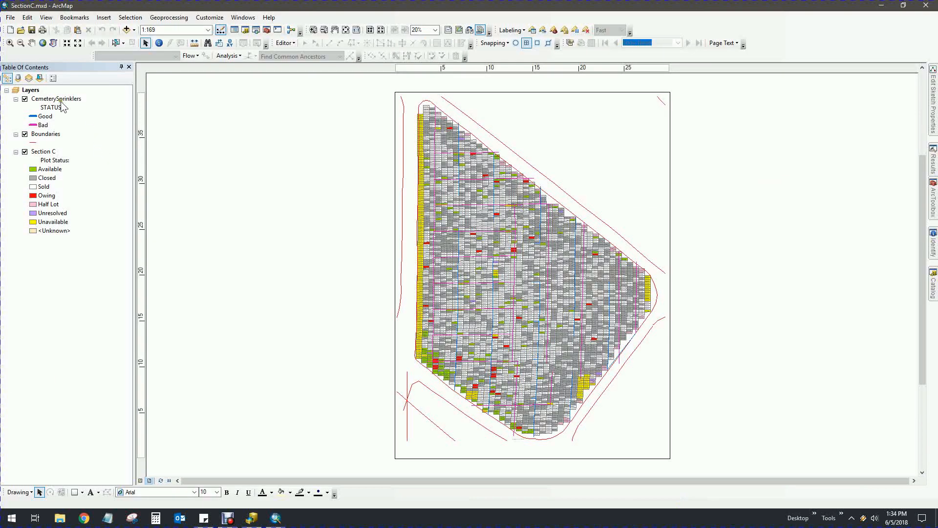
left_click(17, 79)
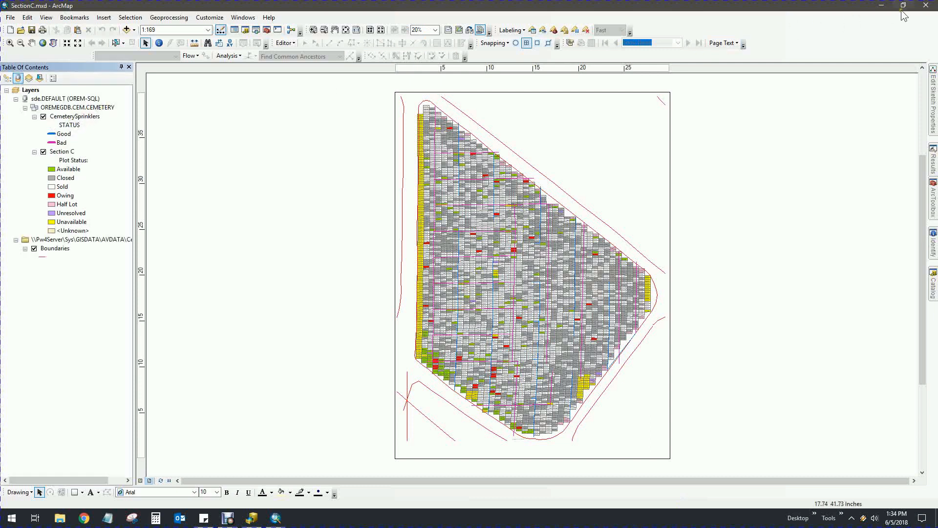
left_click(925, 7)
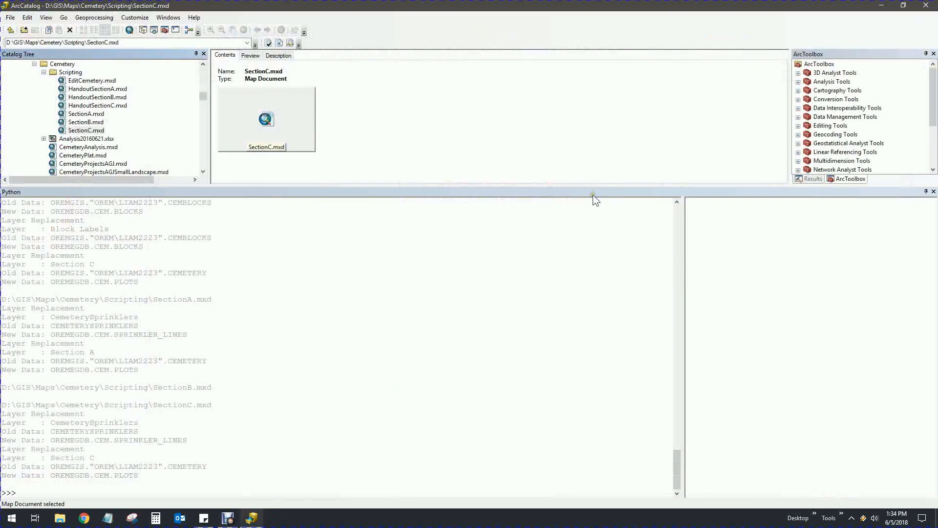
Drag the Python console's splitter down to enlarge the Catalog Tree, then scroll the output to the bottom
left_click_drag(586, 187, 593, 373)
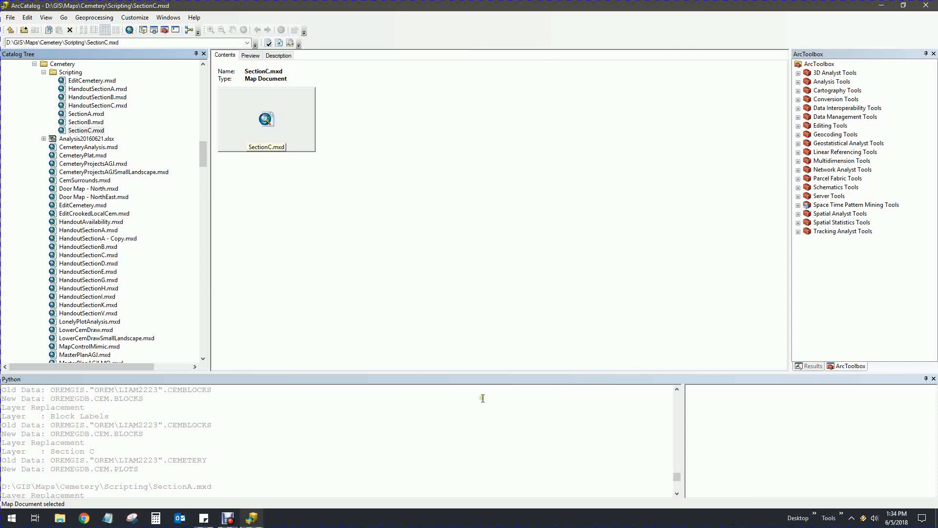
left_click_drag(677, 476, 676, 489)
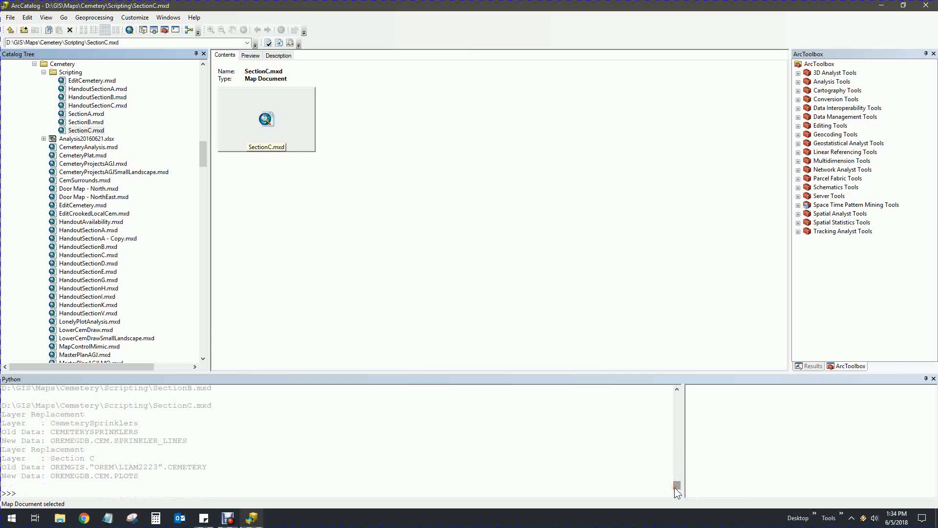